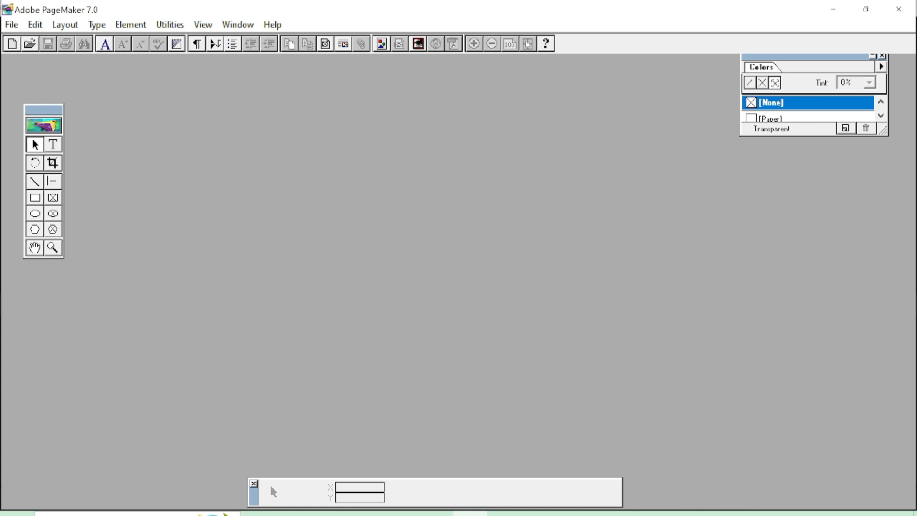
Move the Toolbox, Control and Colors palettes, and stretch Colors down to show Blue, Cyan and Green.
left_click_drag(43, 110, 79, 108)
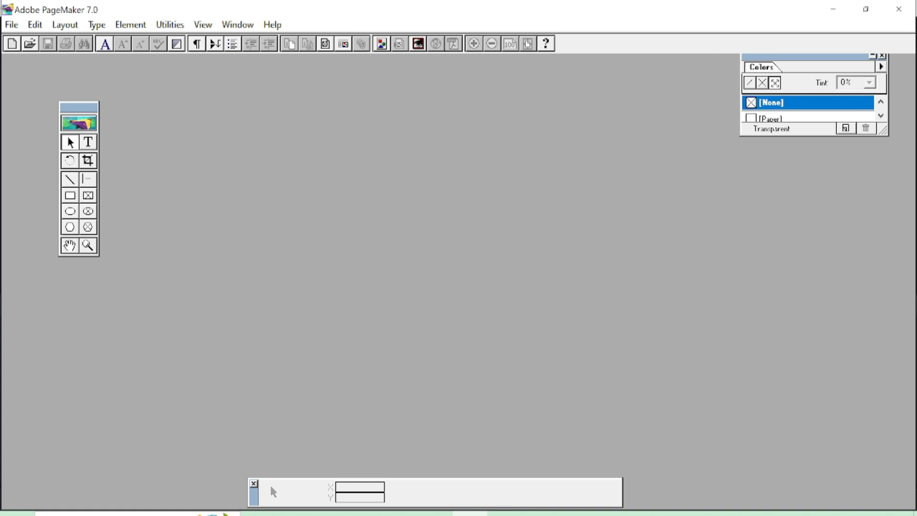
left_click_drag(79, 107, 109, 119)
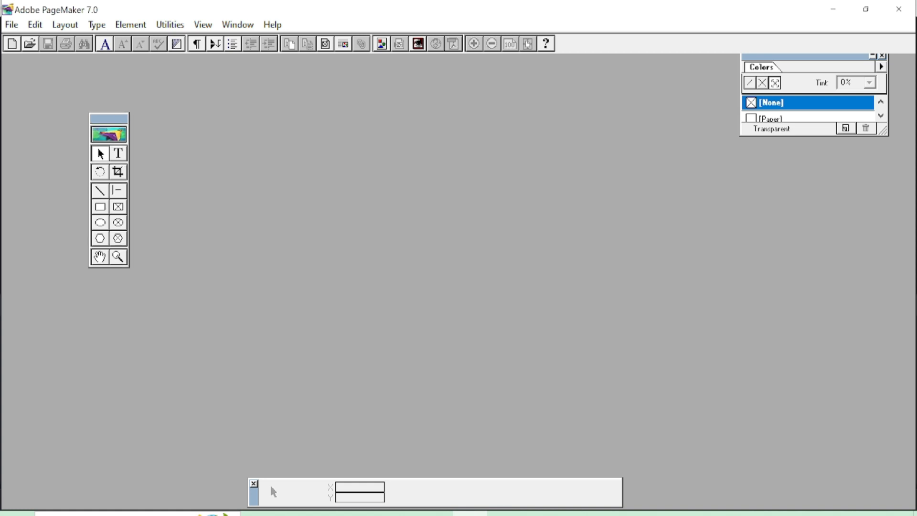
left_click_drag(253, 497, 235, 418)
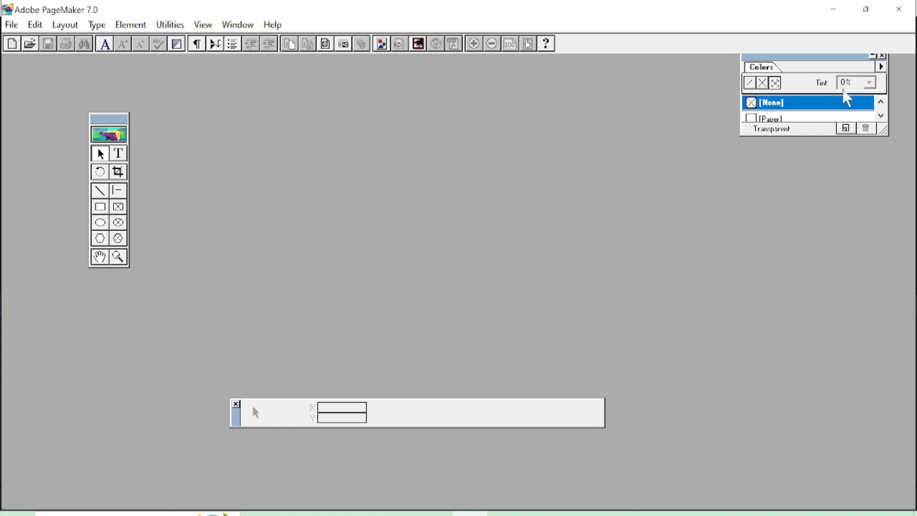
left_click_drag(791, 57, 755, 118)
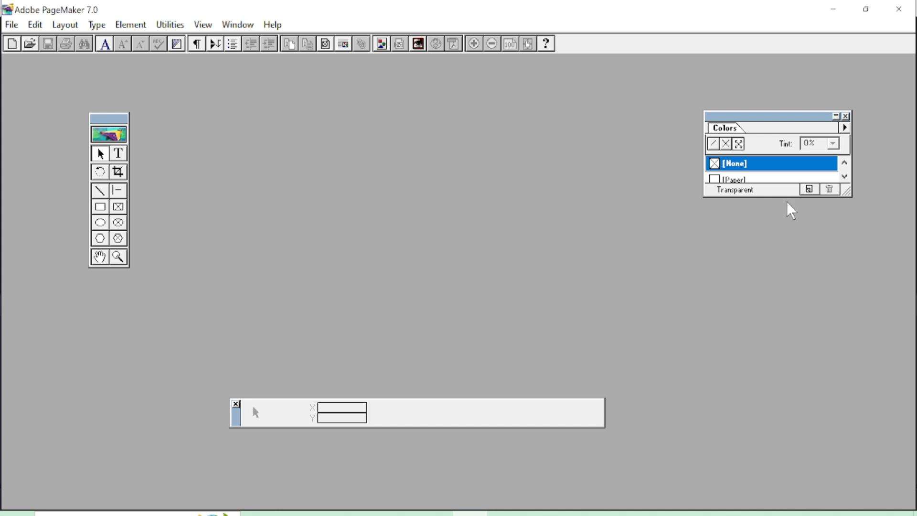
left_click_drag(783, 230, 782, 282)
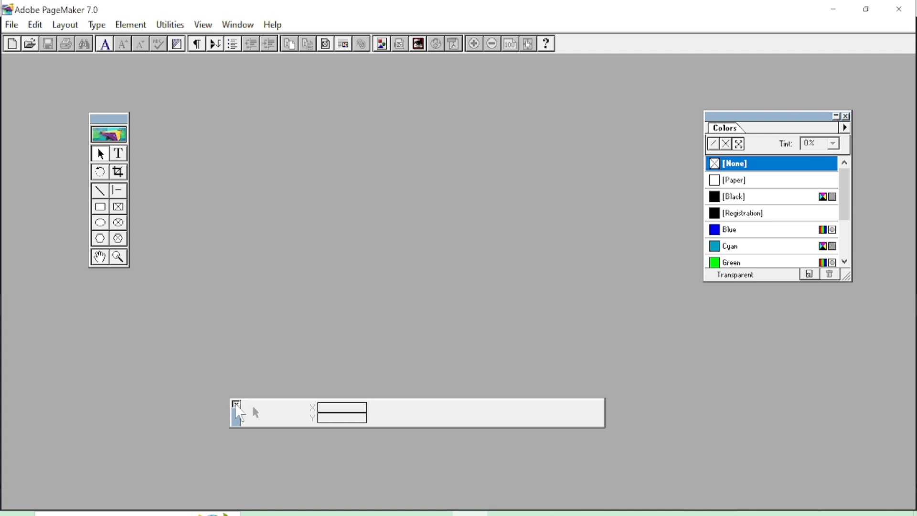
left_click(236, 404)
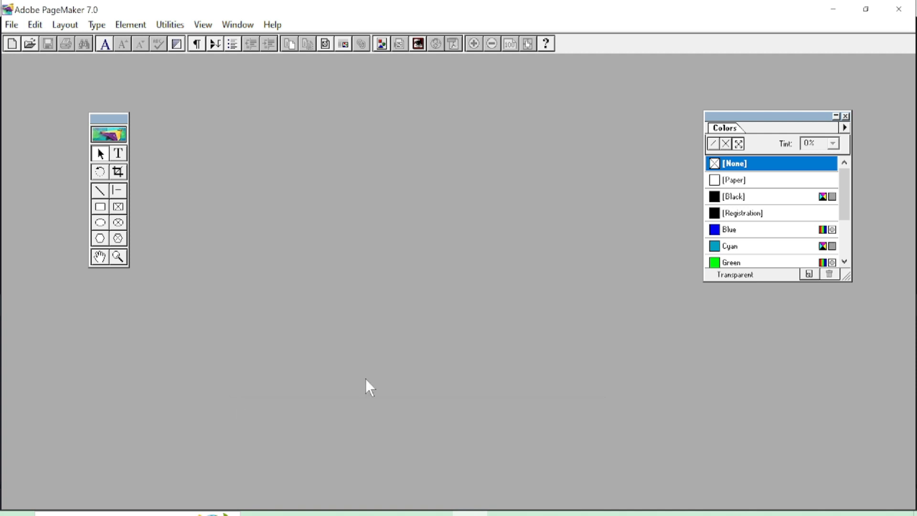
left_click(845, 116)
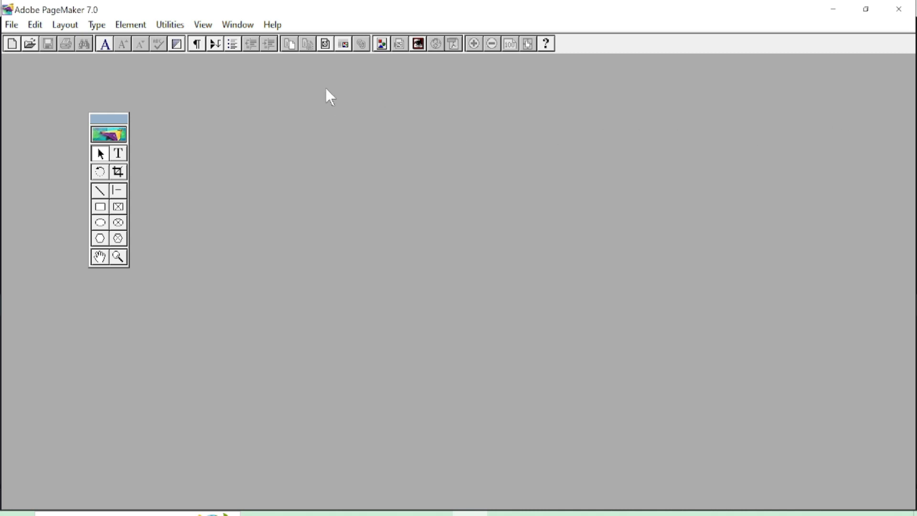
left_click(229, 29)
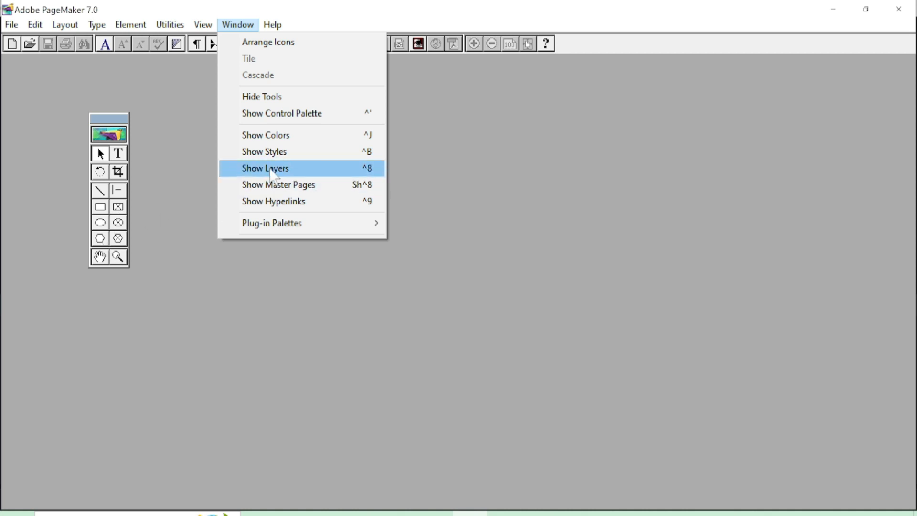
left_click(280, 96)
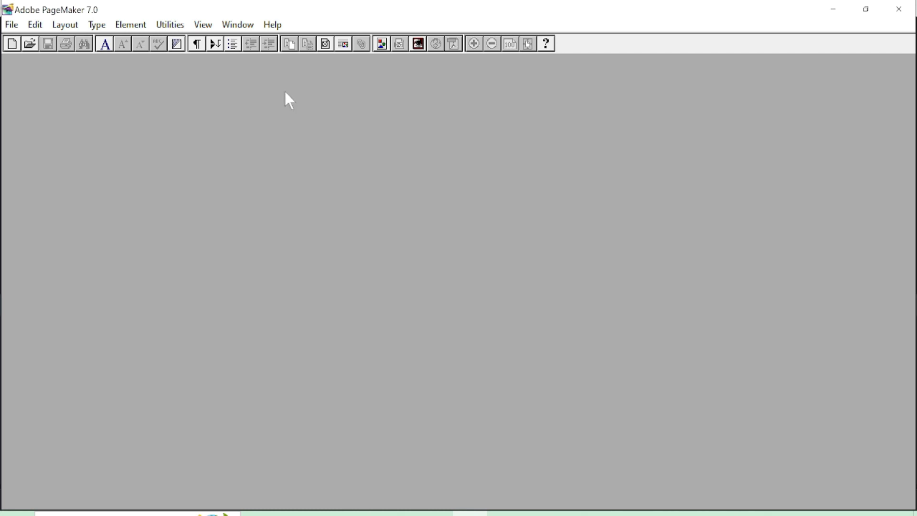
left_click(244, 26)
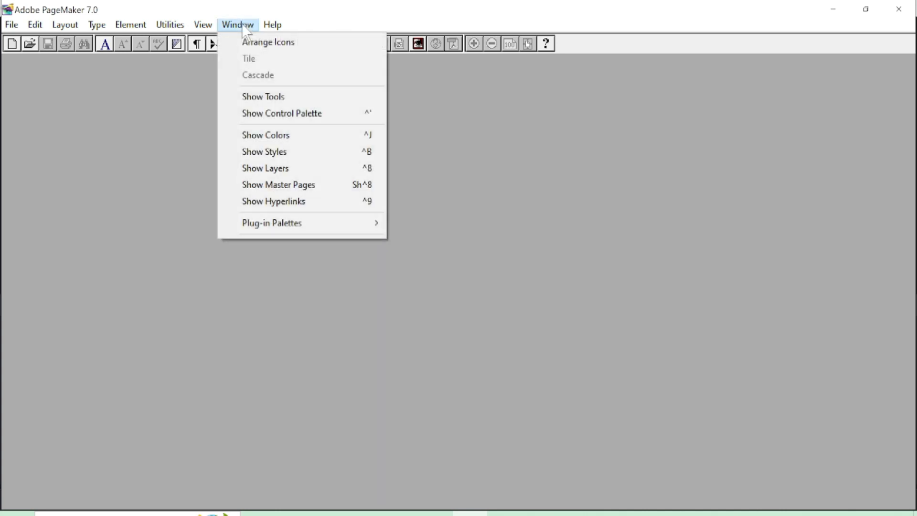
left_click(252, 97)
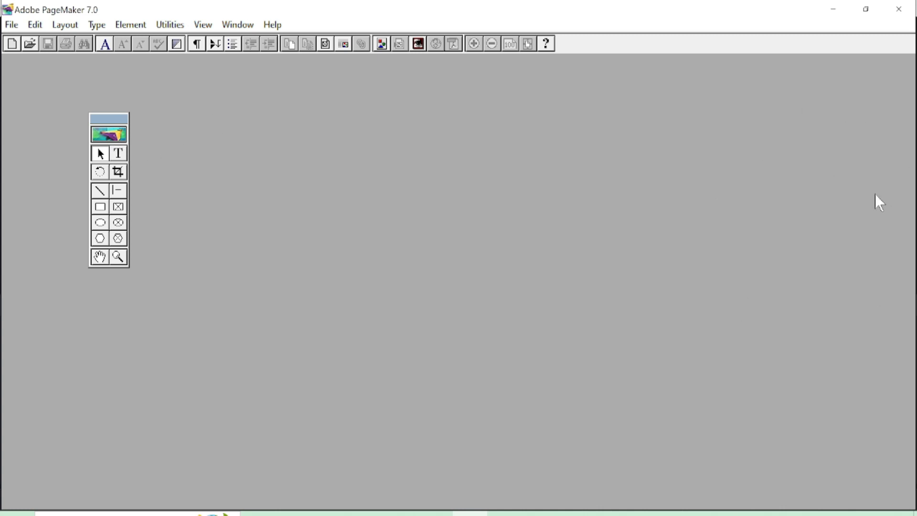
left_click(246, 27)
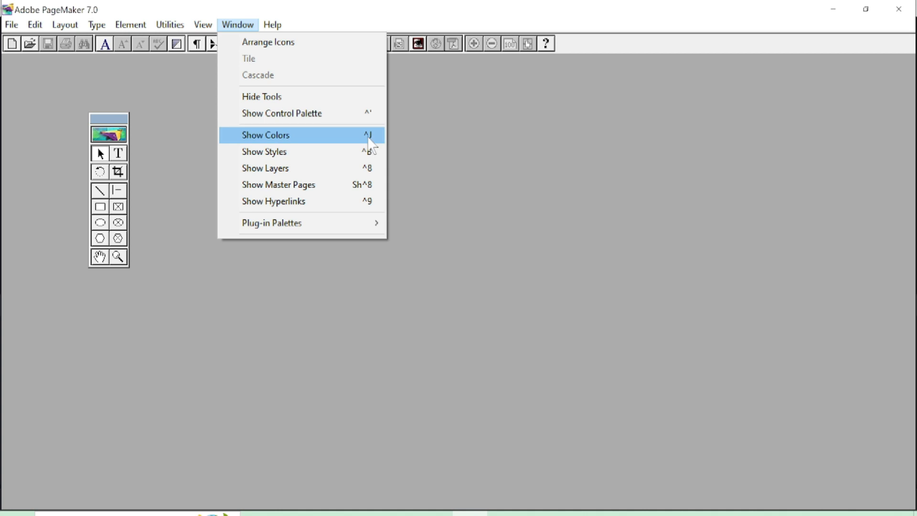
left_click(371, 143)
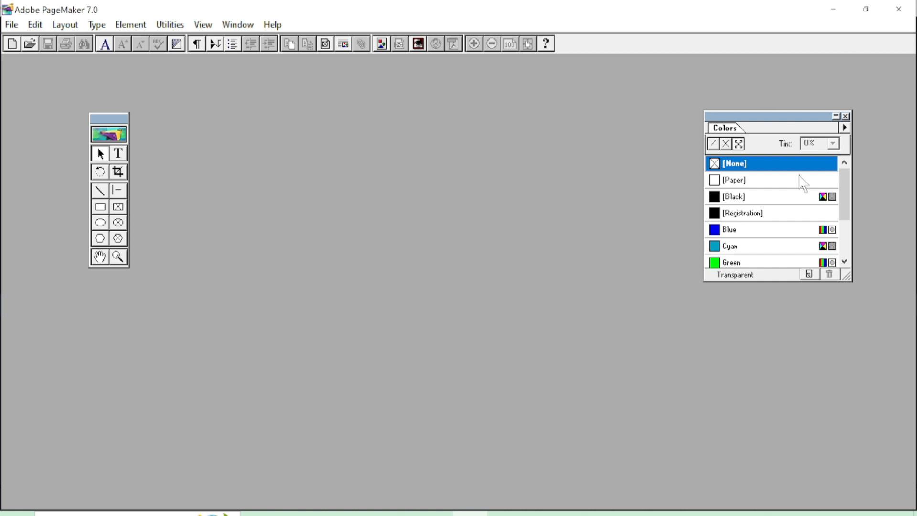
key("ctrl+k")
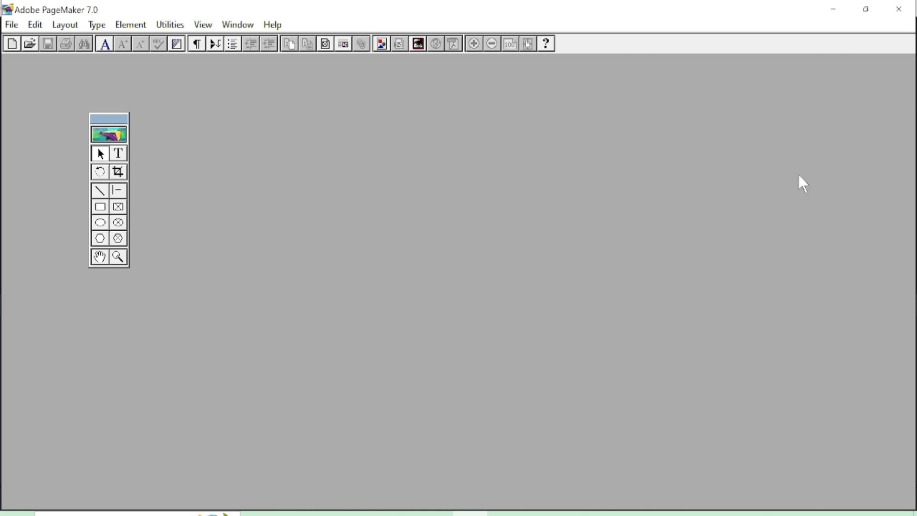
key("ctrl+k")
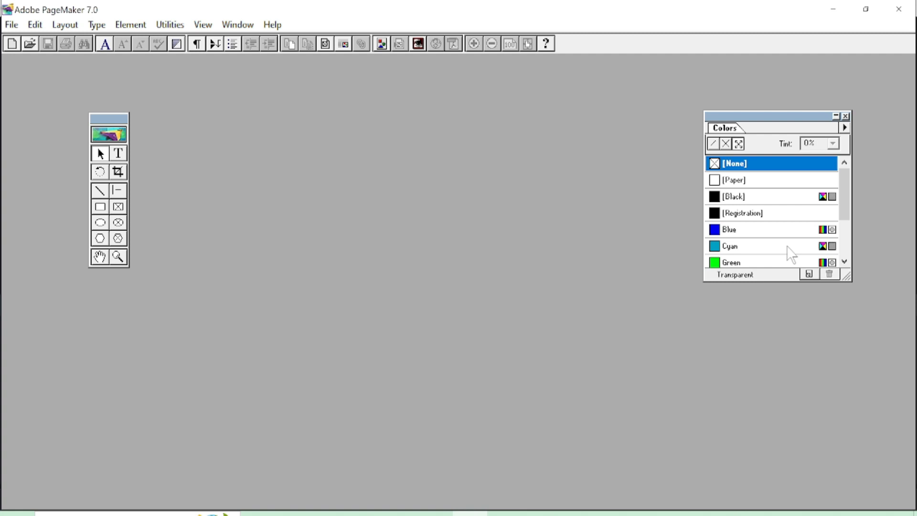
left_click(237, 25)
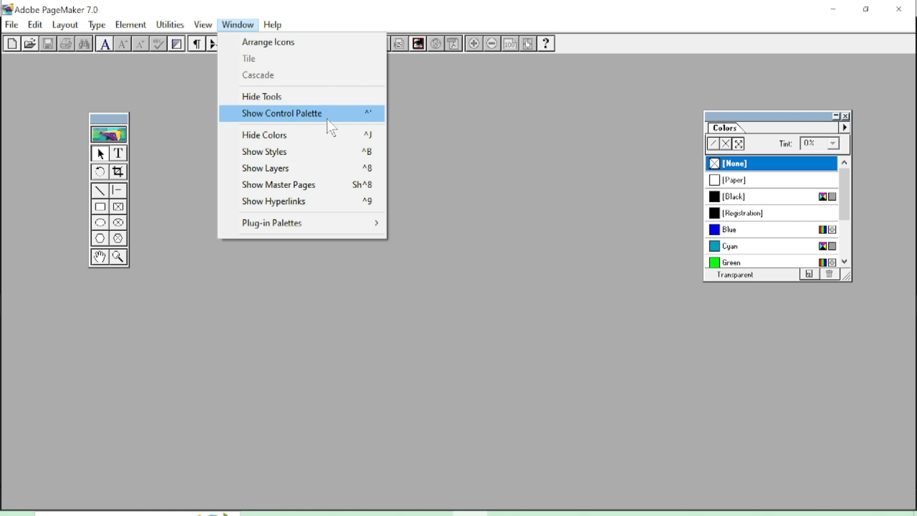
left_click(370, 112)
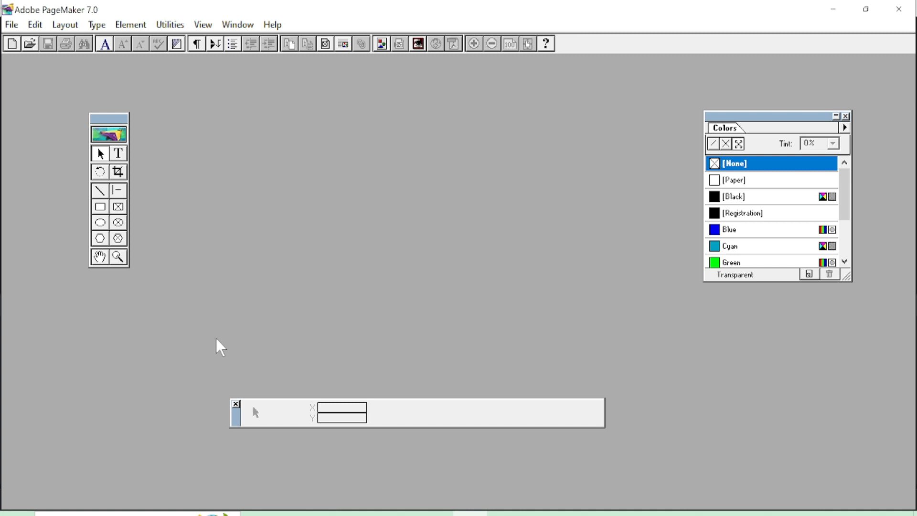
key("ctrl+apostrophe")
key("ctrl+apostrophe")
Reposition the Control, Colors and Toolbox palettes, then start a new publication via File > New.
left_click_drag(231, 419, 246, 467)
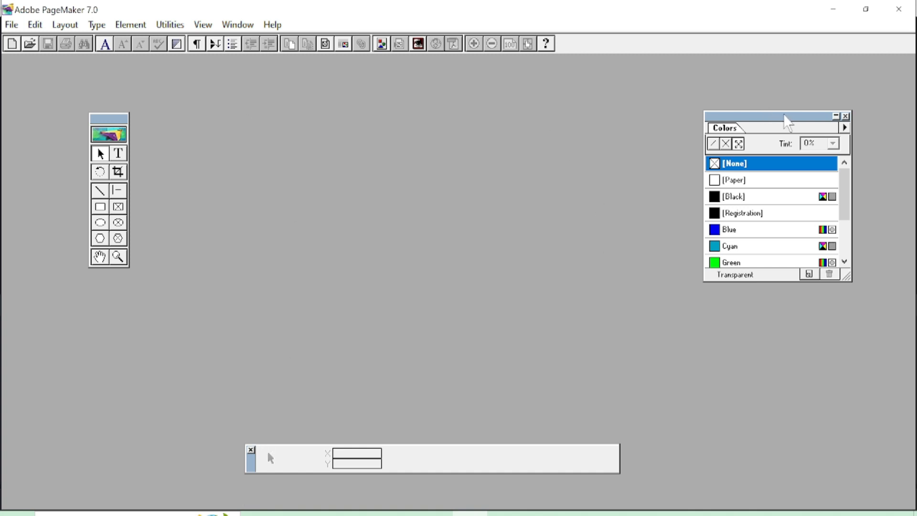
left_click_drag(770, 116, 802, 115)
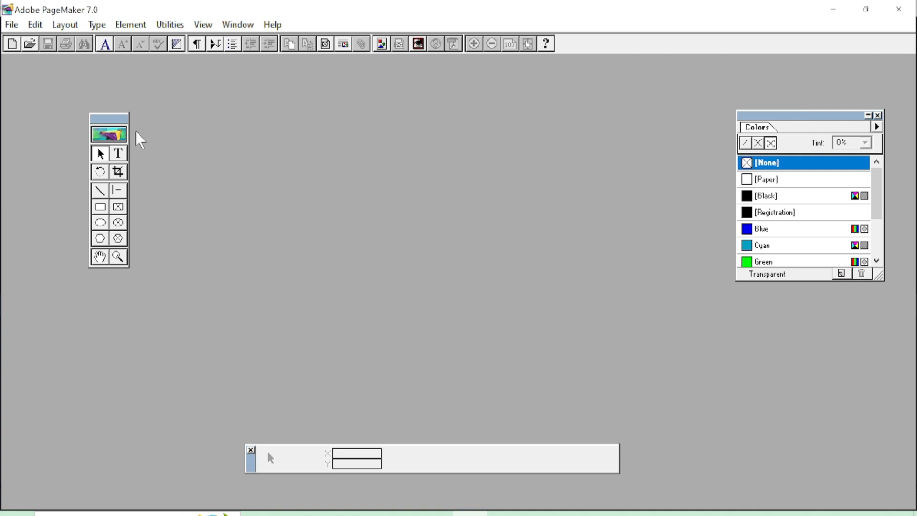
left_click_drag(115, 125, 84, 121)
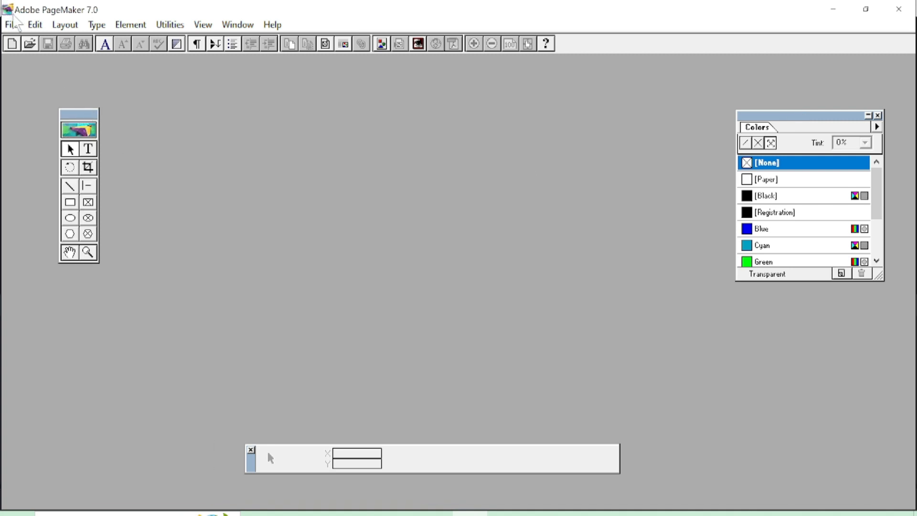
left_click(12, 24)
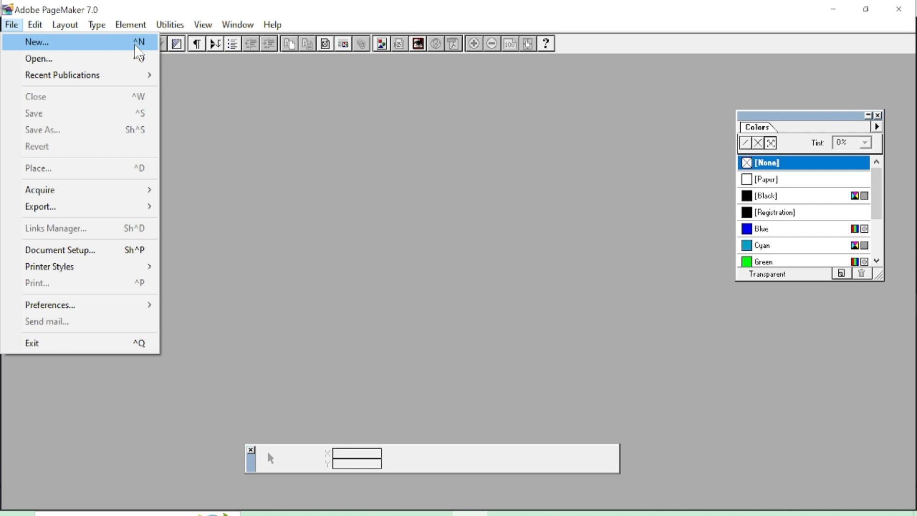
left_click(135, 46)
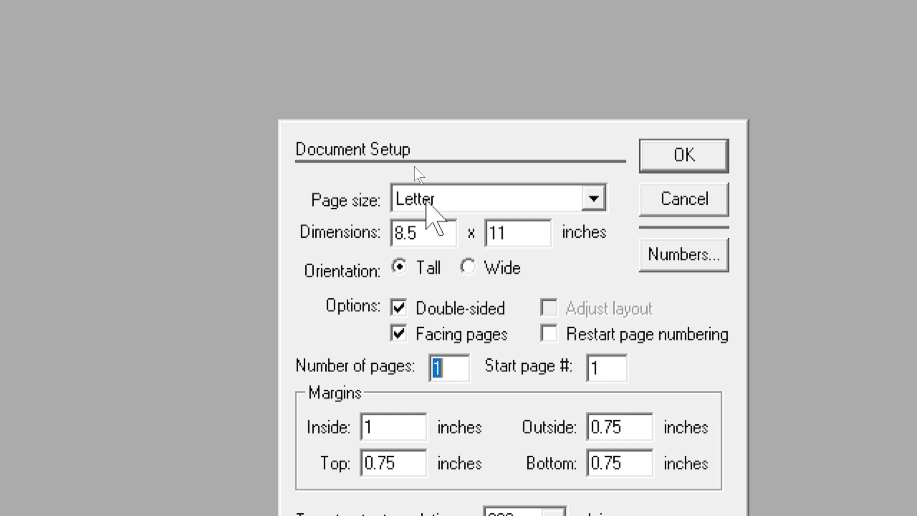
Choose A4 page size and Wide orientation (11.693 x 8.268 in) in Document Setup.
left_click(427, 201)
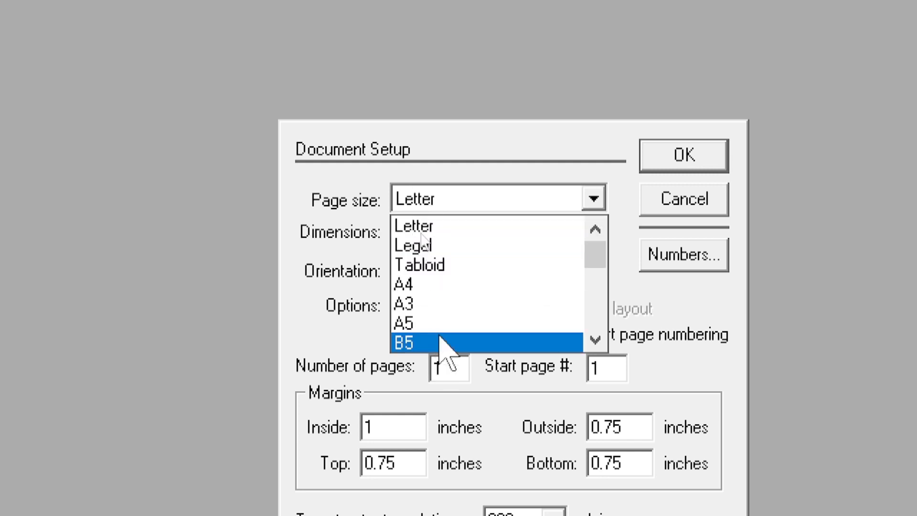
left_click(423, 287)
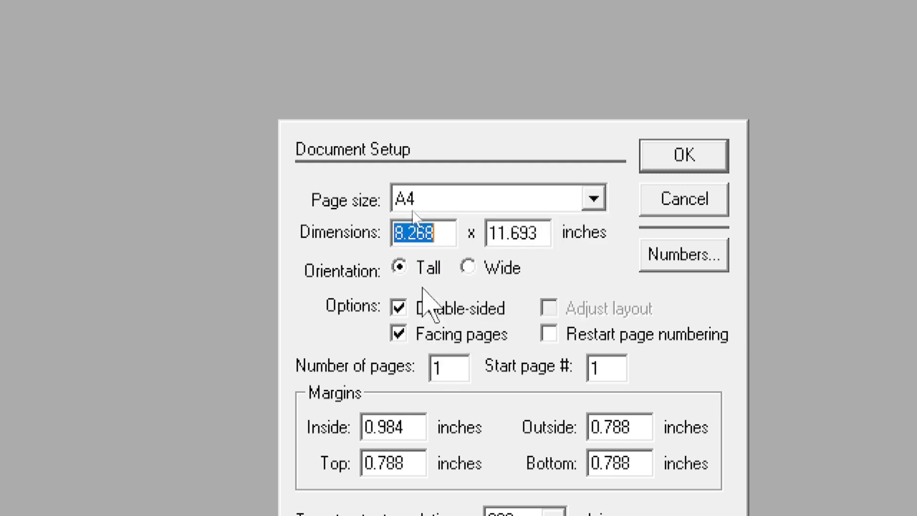
left_click(480, 194)
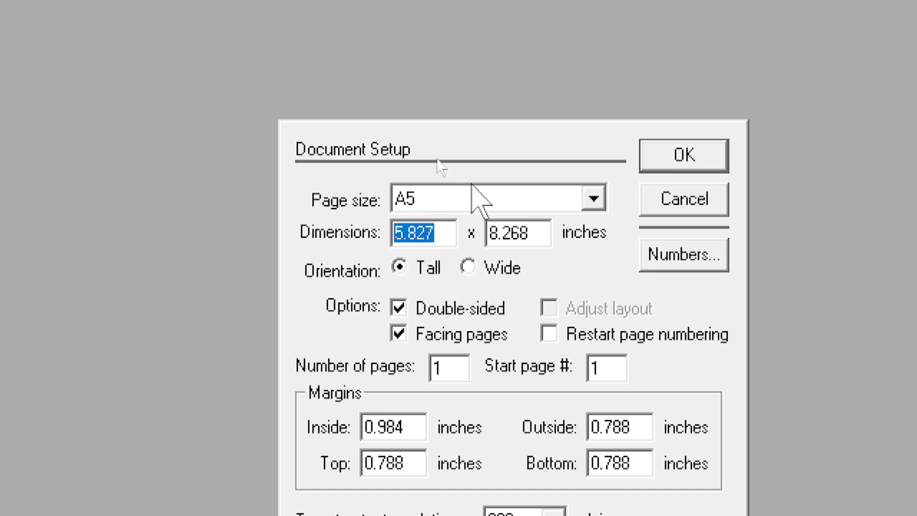
left_click(472, 198)
scroll(420, 260, "up", 2)
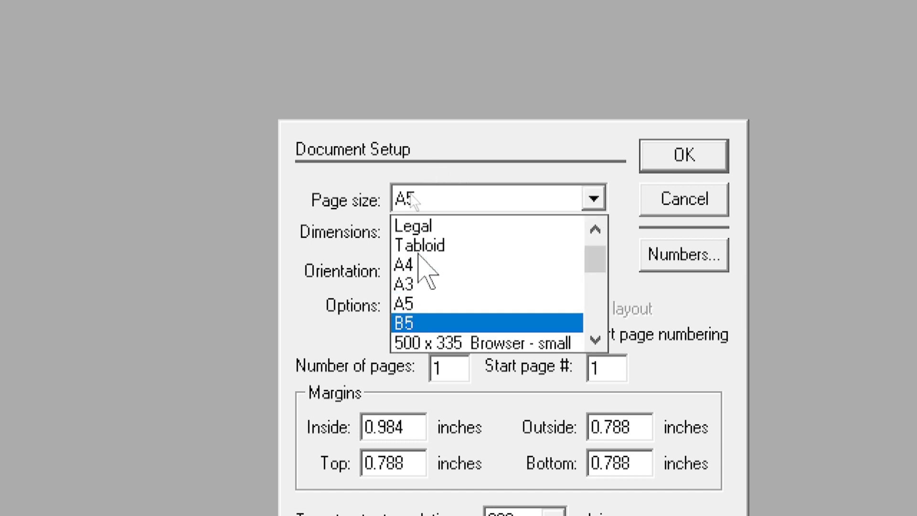
left_click(414, 265)
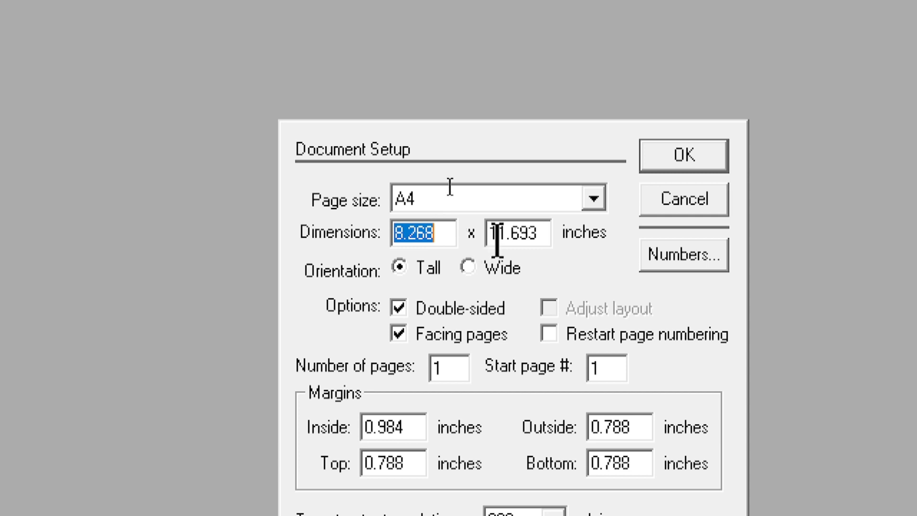
left_click(471, 269)
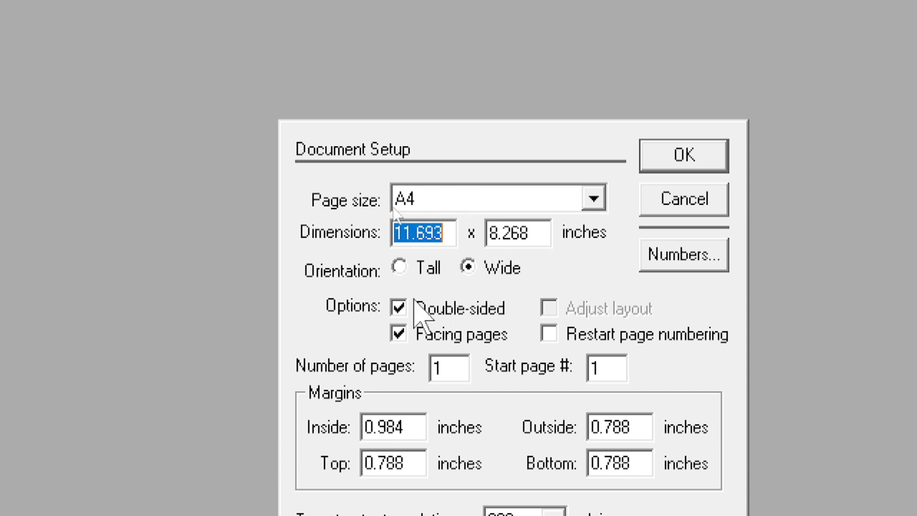
Switch the A4 page back to Tall orientation, check the inside margin and confirm Document Setup.
left_click(399, 266)
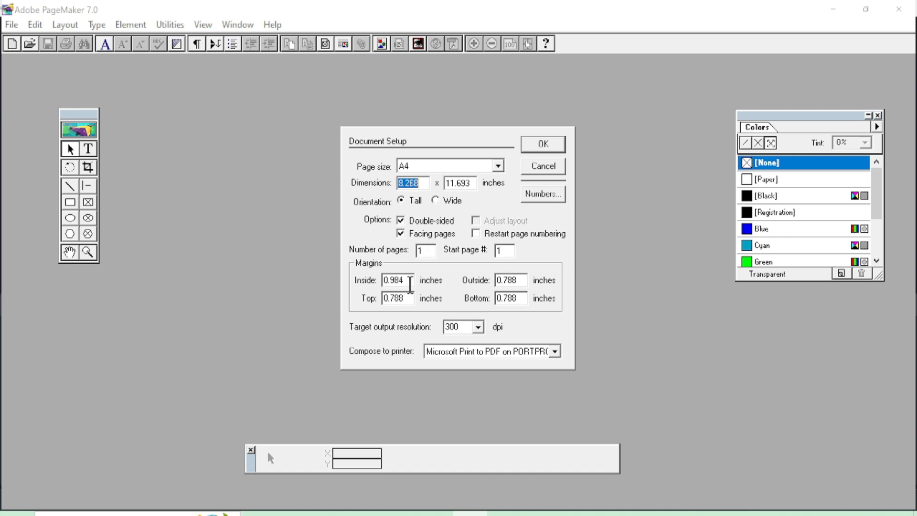
left_click_drag(409, 280, 383, 278)
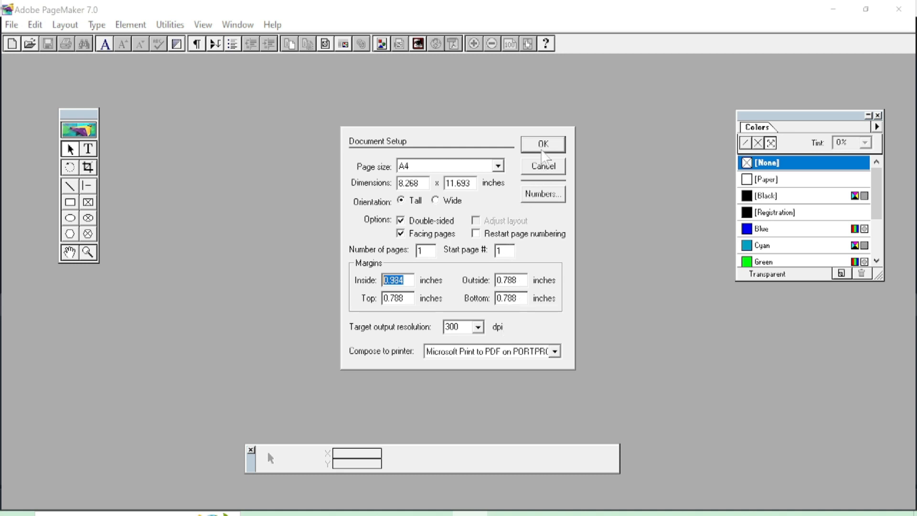
left_click(542, 149)
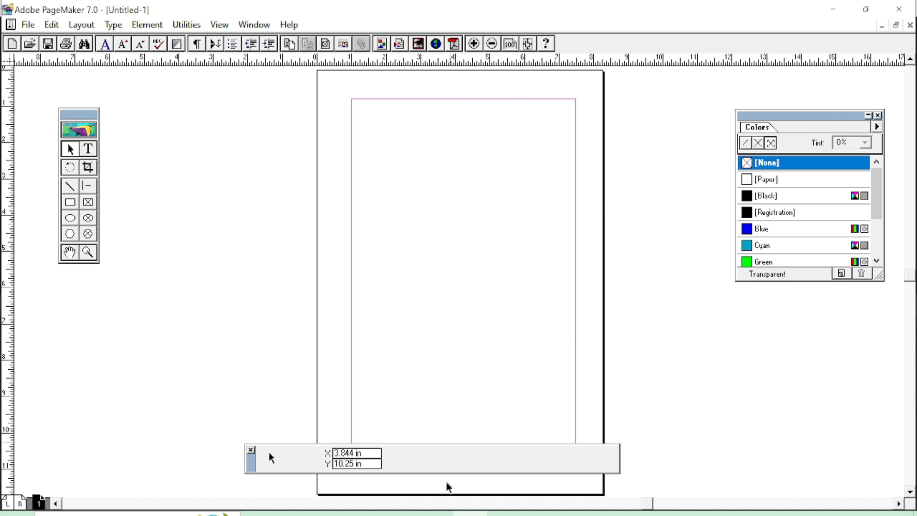
Move the Control palette to the lower-left corner off the page and open the File menu.
left_click_drag(249, 465, 99, 486)
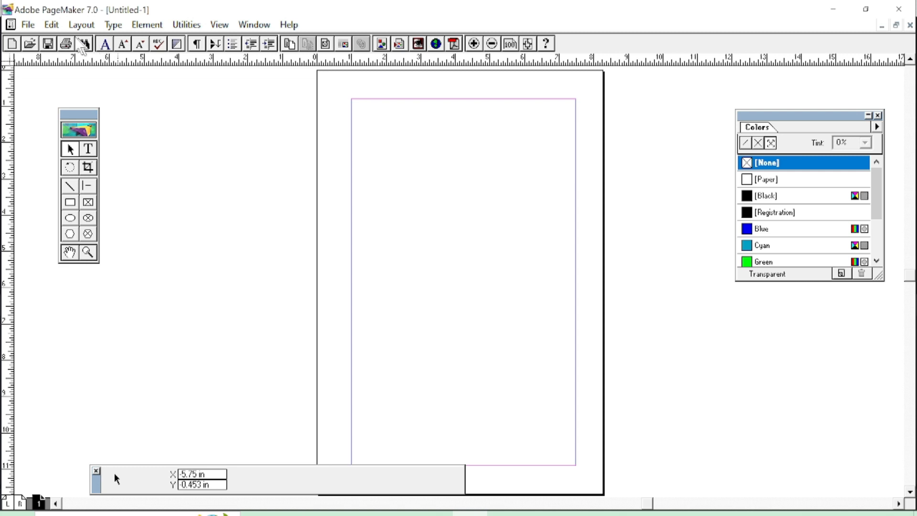
left_click(29, 25)
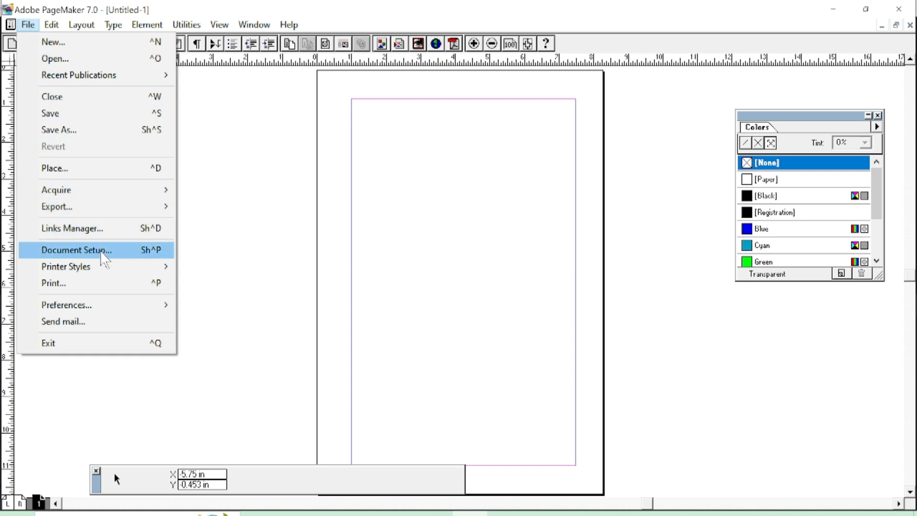
In Document Setup, enter 0.5 inch for the Inside, Outside, Top and Bottom margins.
left_click(164, 256)
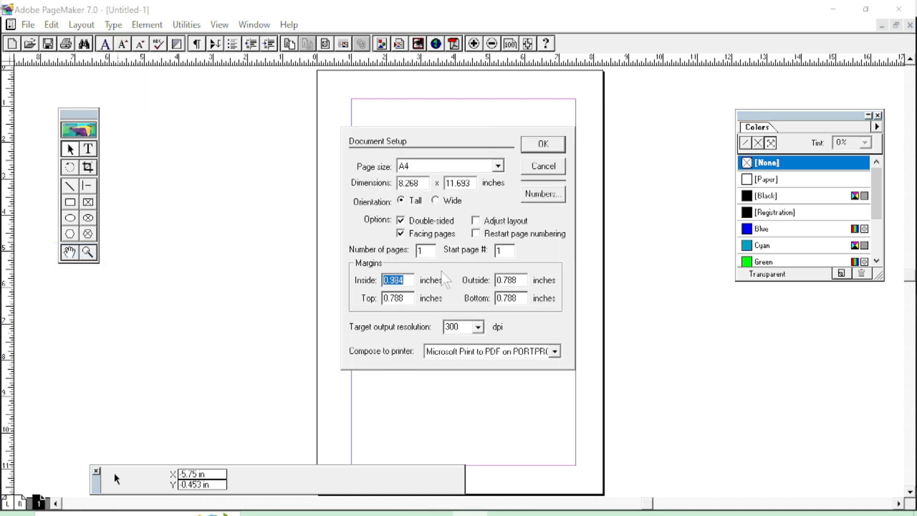
type("0.5")
key("Tab")
type("0.5")
key("Tab")
type("0.5")
key("Tab")
type("0.5")
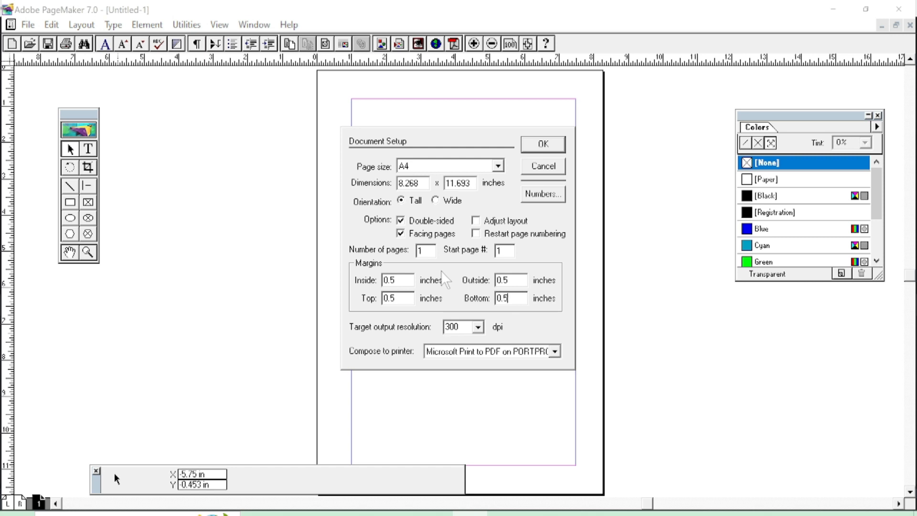
left_click(542, 145)
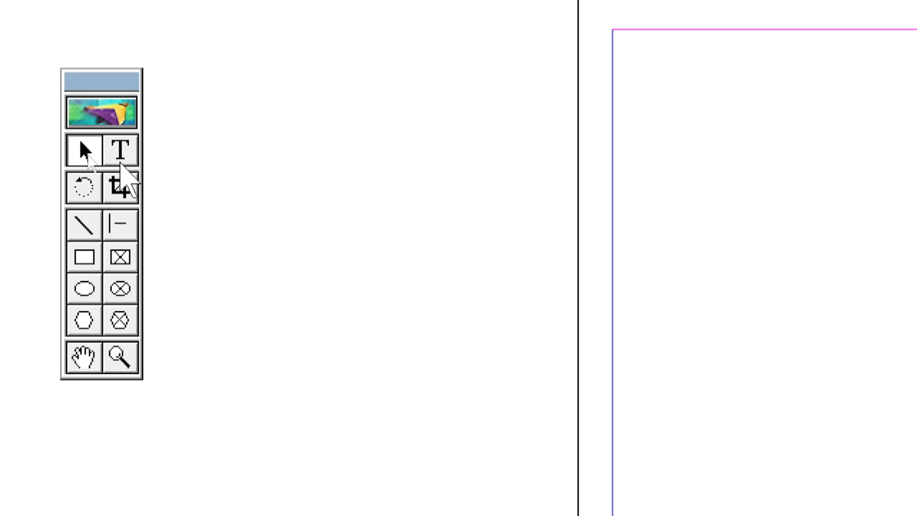
left_click(120, 162)
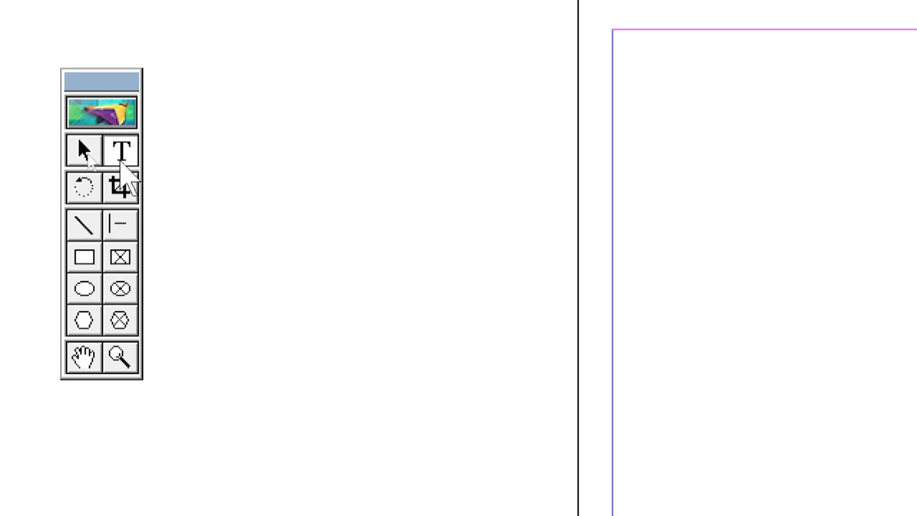
left_click_drag(277, 137, 551, 193)
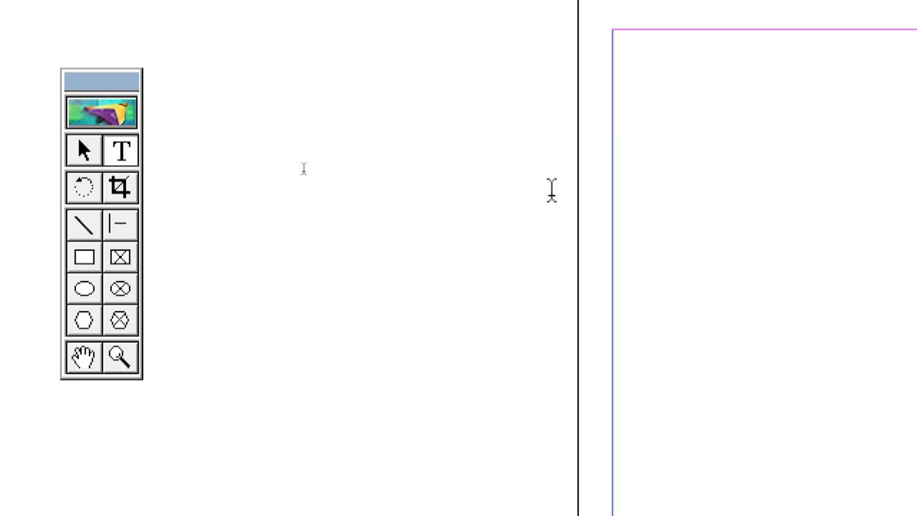
type("asdfasdfasdfasdf")
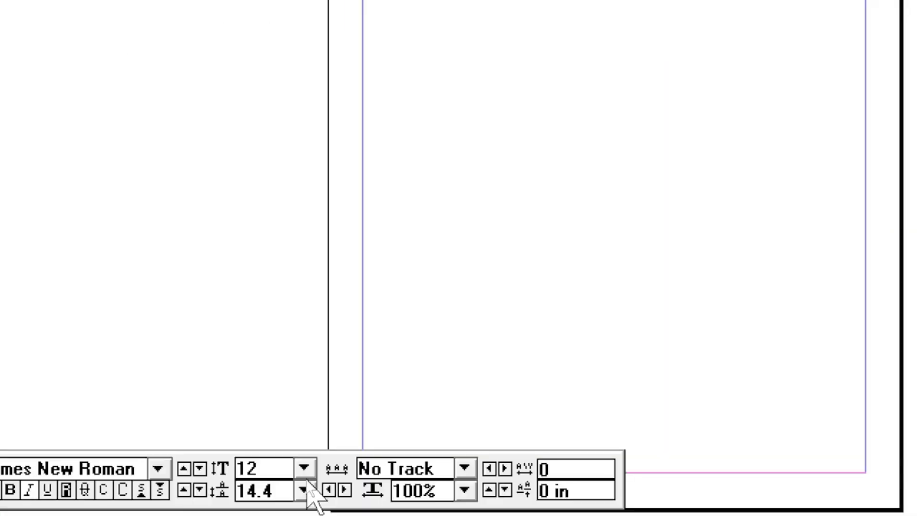
double_click(270, 468)
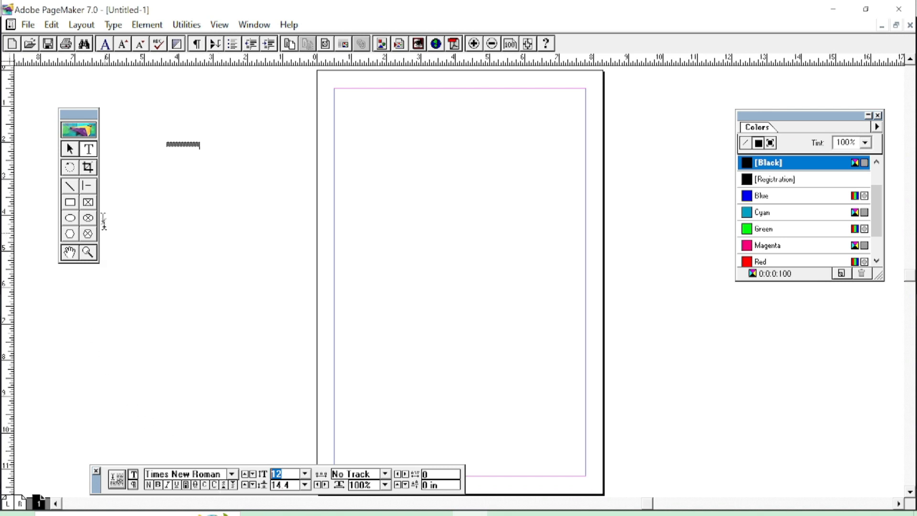
left_click(73, 152)
left_click_drag(172, 149, 337, 153)
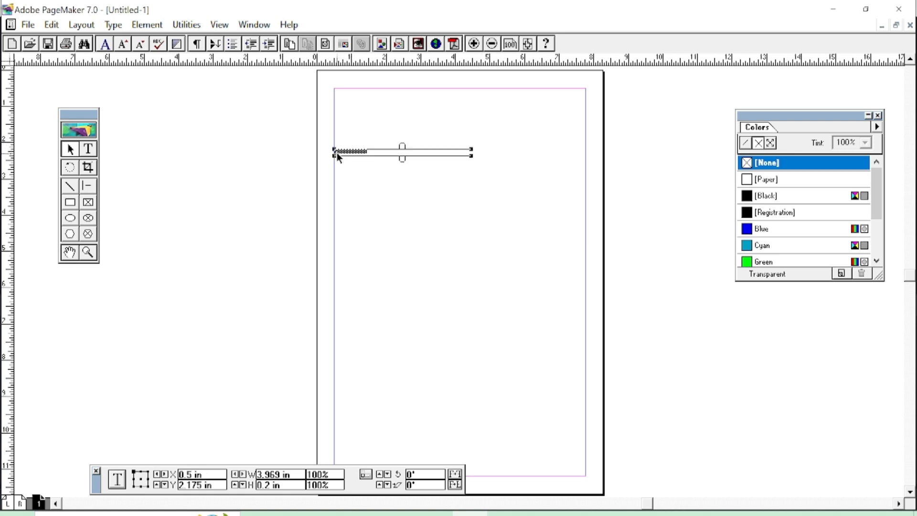
key("Delete")
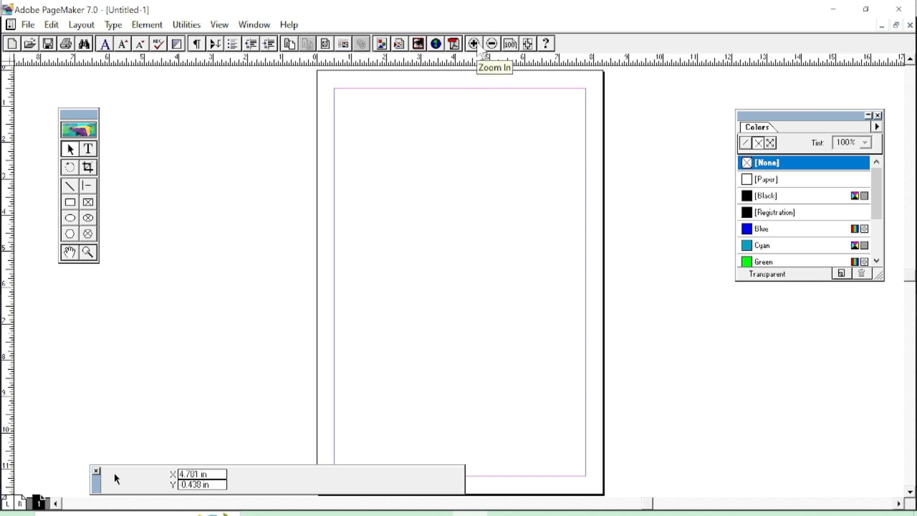
Zoom the page in and out with the zoom buttons and Ctrl+plus, up to 400%.
left_click(474, 44)
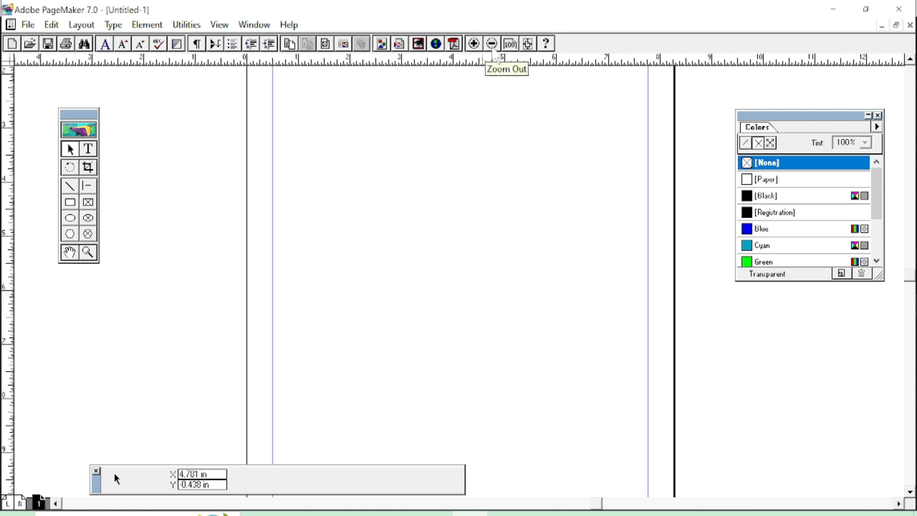
left_click(493, 44)
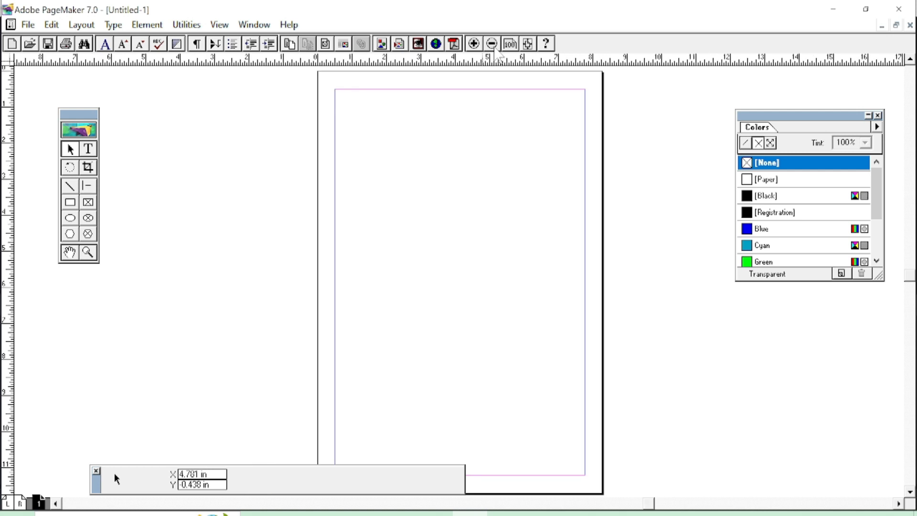
key("ctrl+plus")
key("ctrl+plus")
key("ctrl+plus")
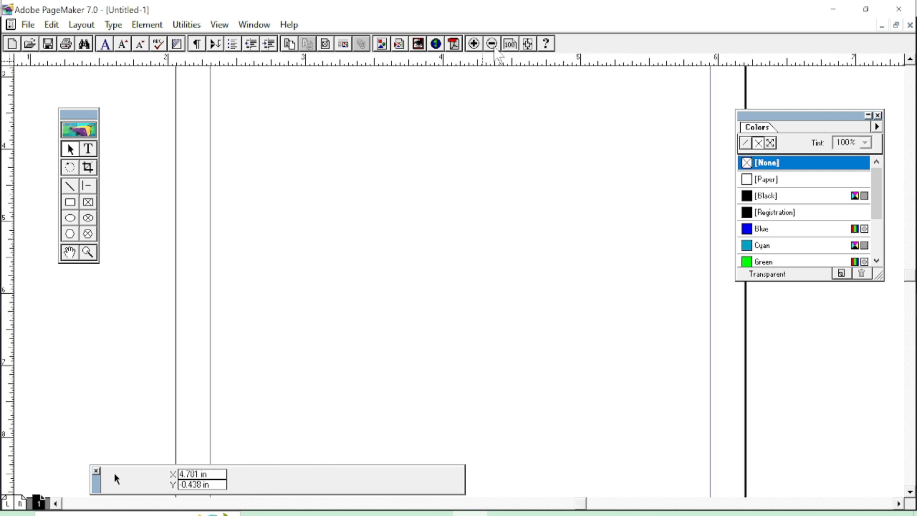
left_click(495, 49)
left_click(495, 49)
left_click(495, 49)
left_click(495, 50)
key("ctrl+plus")
key("ctrl+plus")
key("ctrl+plus")
key("ctrl+plus")
key("ctrl+plus")
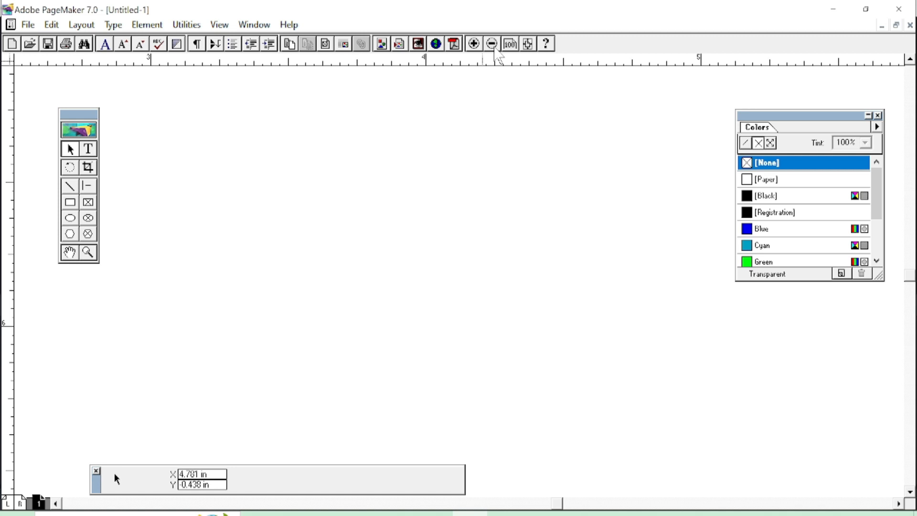
Fit the page in the window, go to Actual Size and pan to the page's top edge.
left_click(529, 44)
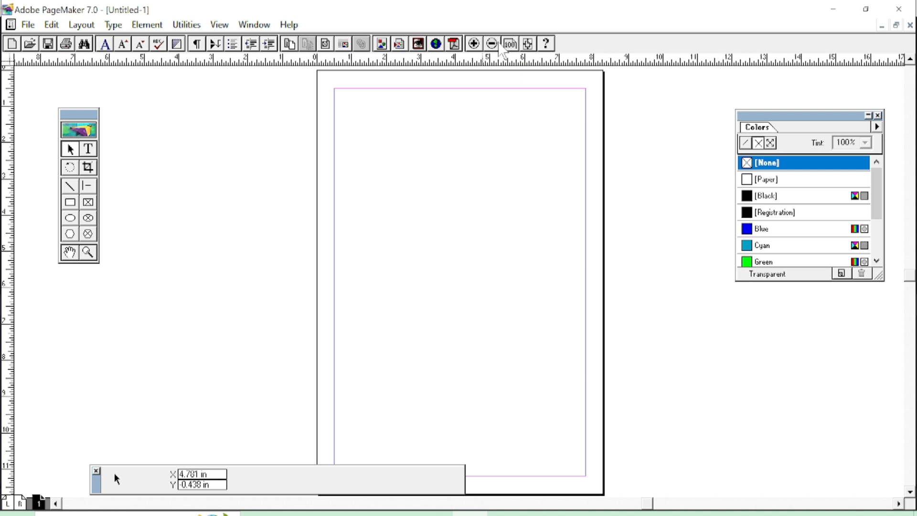
left_click(510, 44)
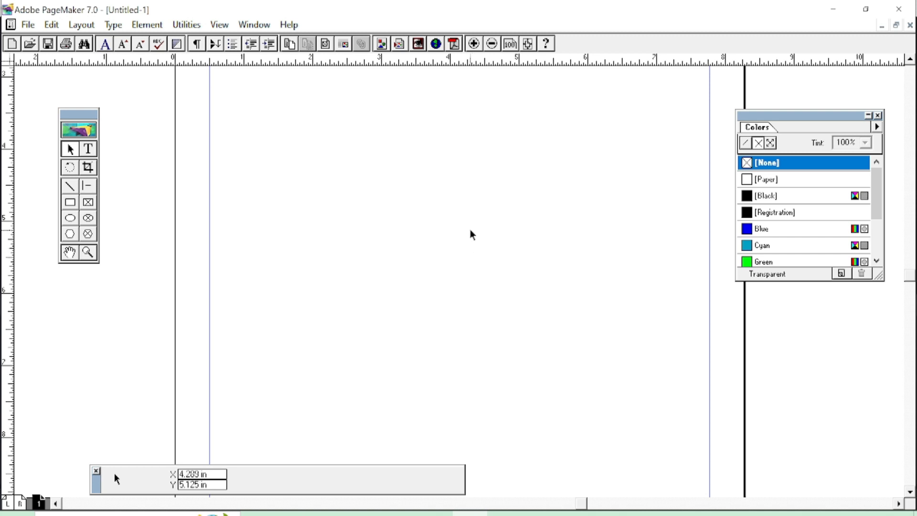
left_click(71, 253)
left_click_drag(457, 116, 458, 249)
left_click_drag(457, 156, 465, 330)
left_click_drag(453, 183, 411, 191)
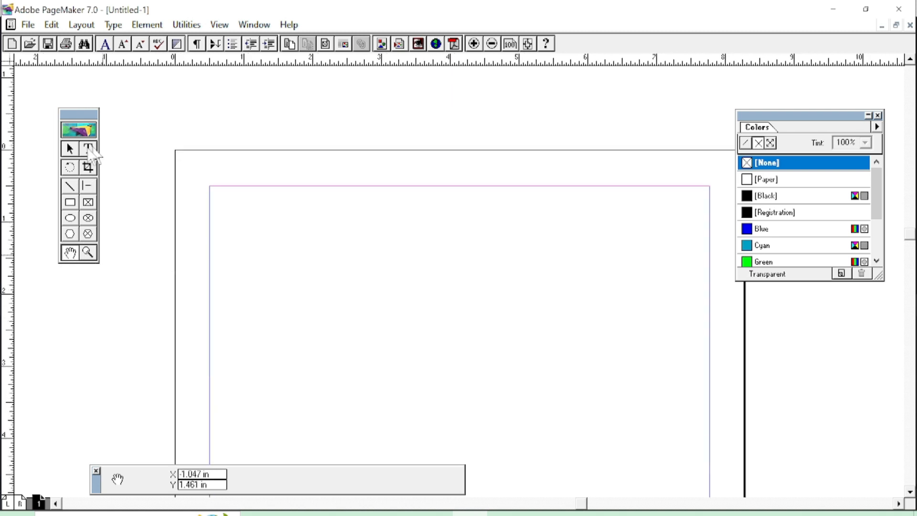
left_click(70, 150)
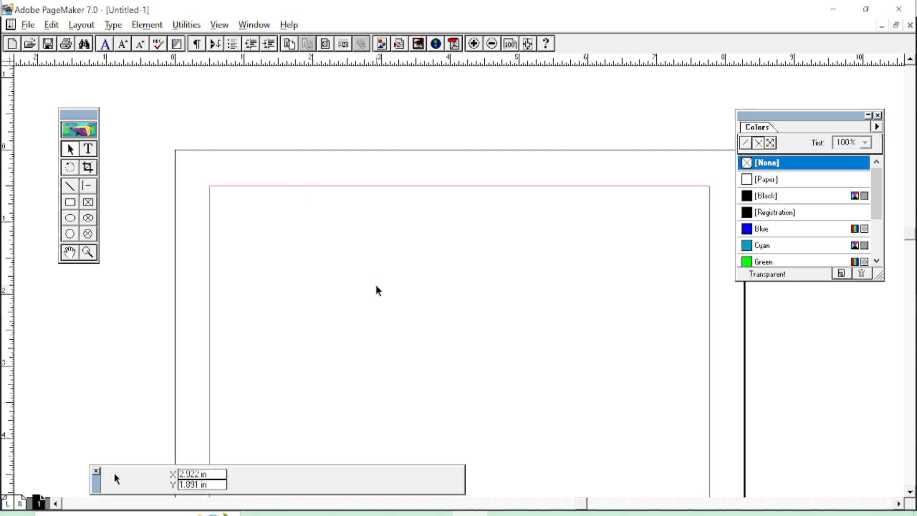
left_click_drag(375, 311, 350, 245)
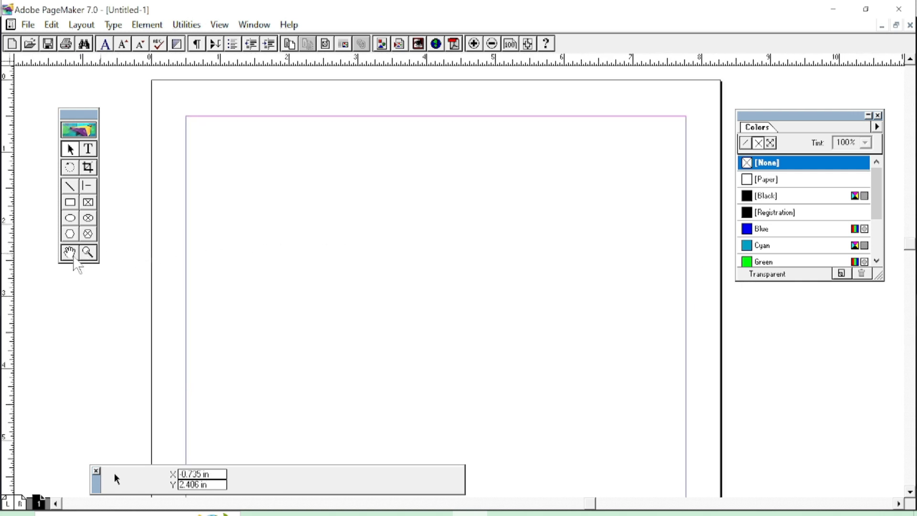
left_click_drag(346, 190, 377, 199)
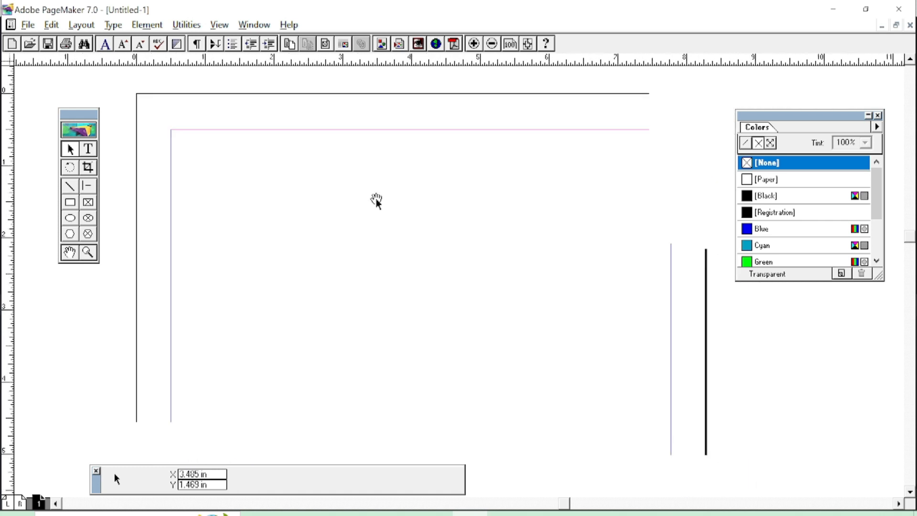
left_click(474, 43)
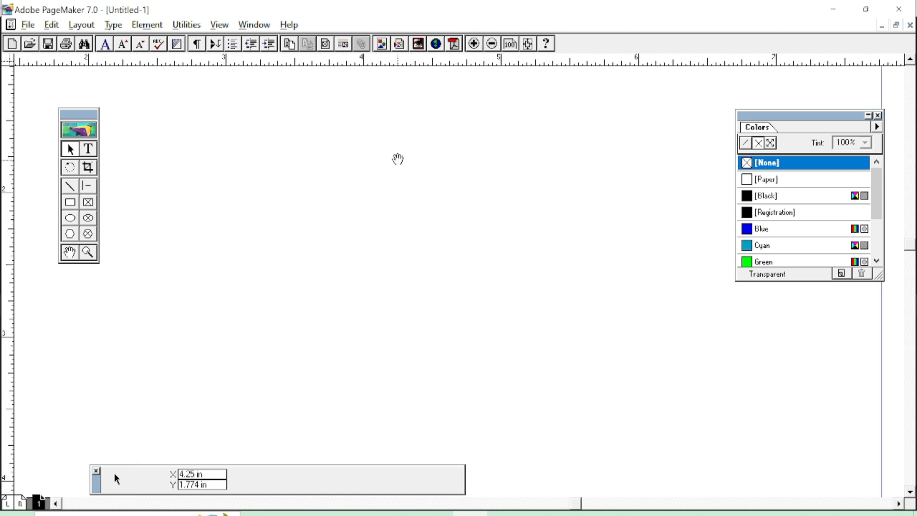
left_click_drag(398, 159, 449, 280)
left_click_drag(416, 214, 474, 233)
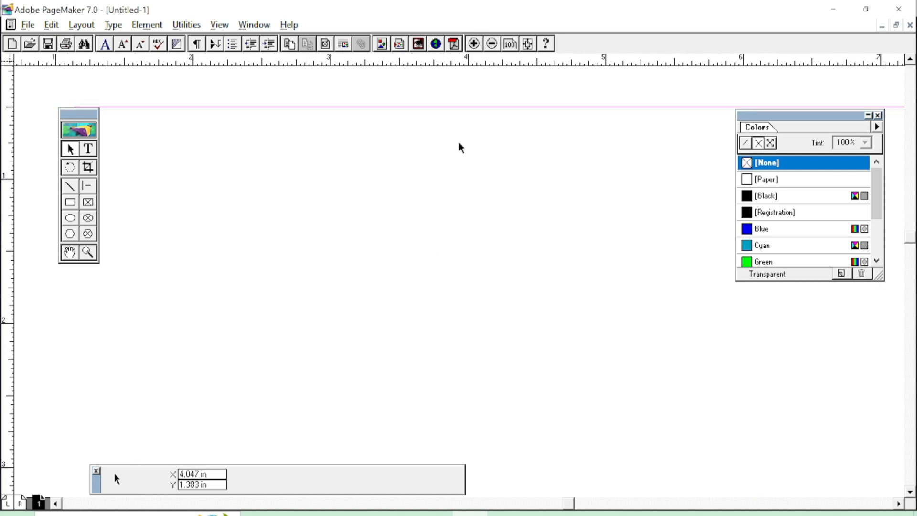
left_click(492, 43)
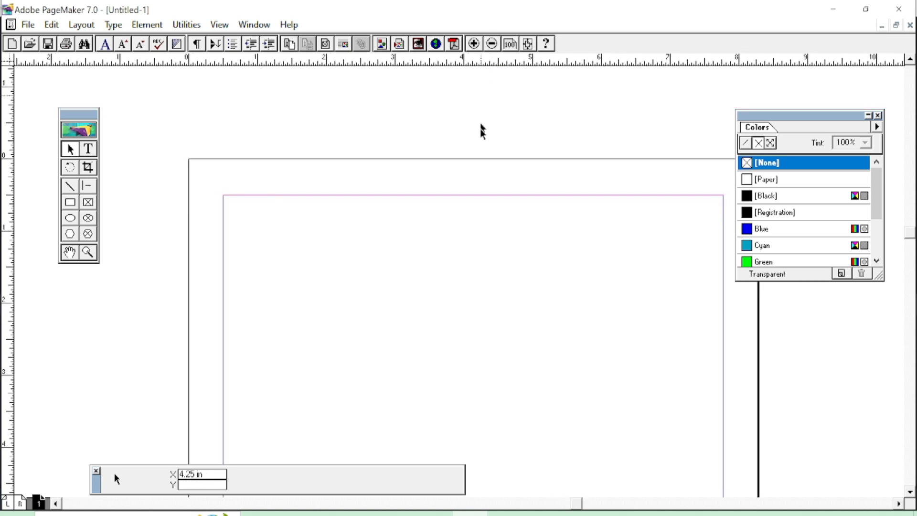
left_click_drag(459, 250, 428, 194)
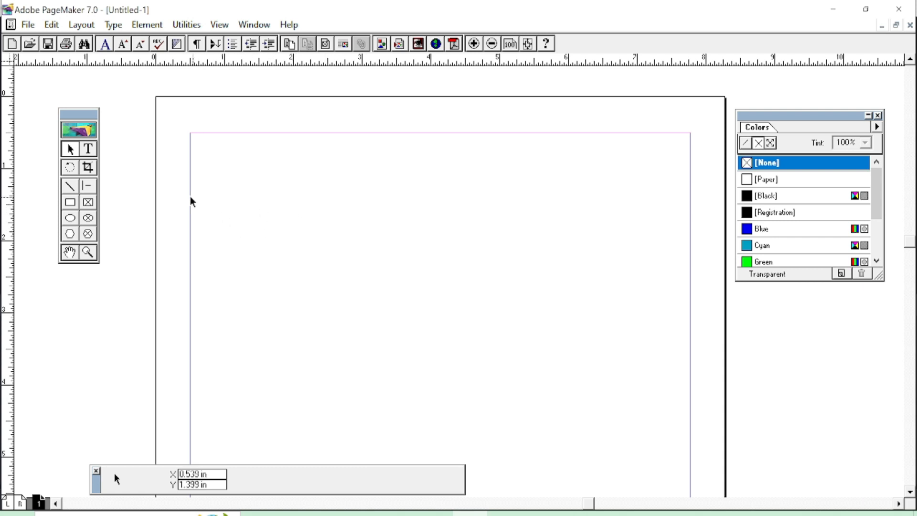
left_click(88, 150)
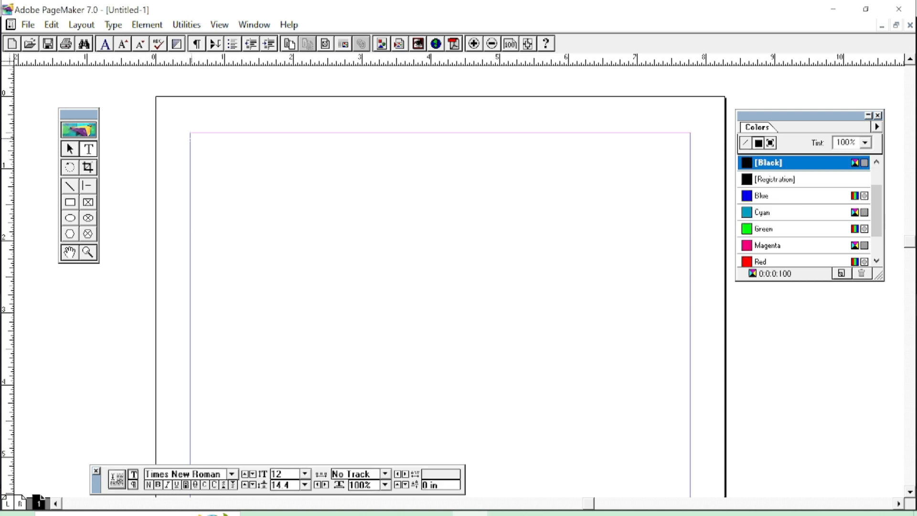
Draw a text block along the top margin, type RESUME and select the word.
left_click_drag(187, 138, 690, 175)
type("RESUME")
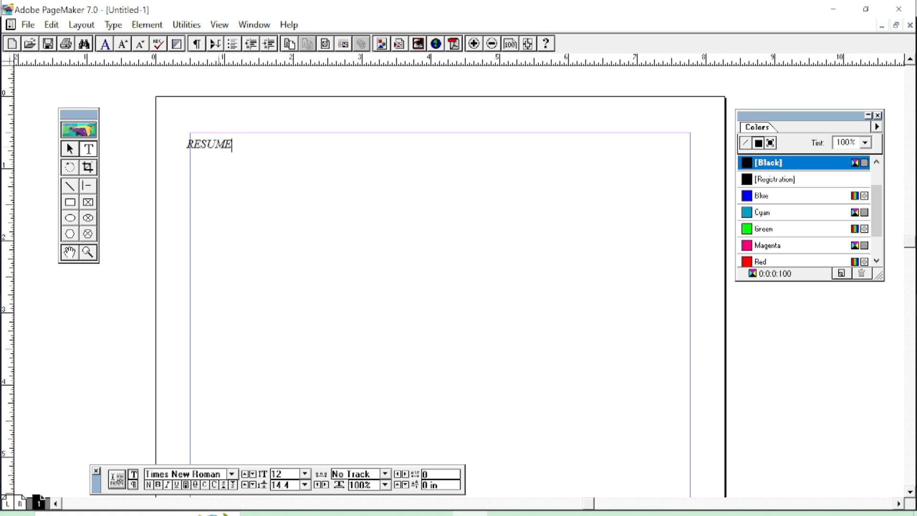
left_click_drag(232, 145, 187, 145)
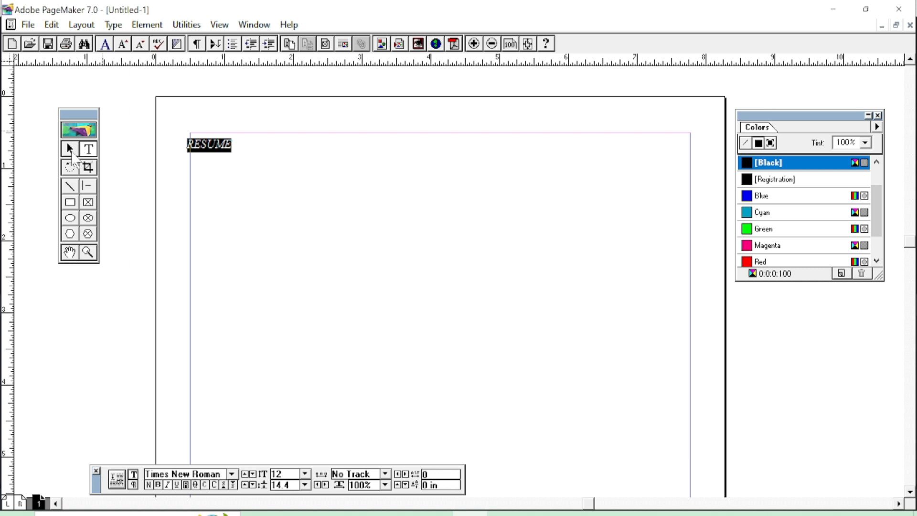
Select and resize the RESUME block, undo an accidental leftward move, and select the word RESUME.
left_click(70, 150)
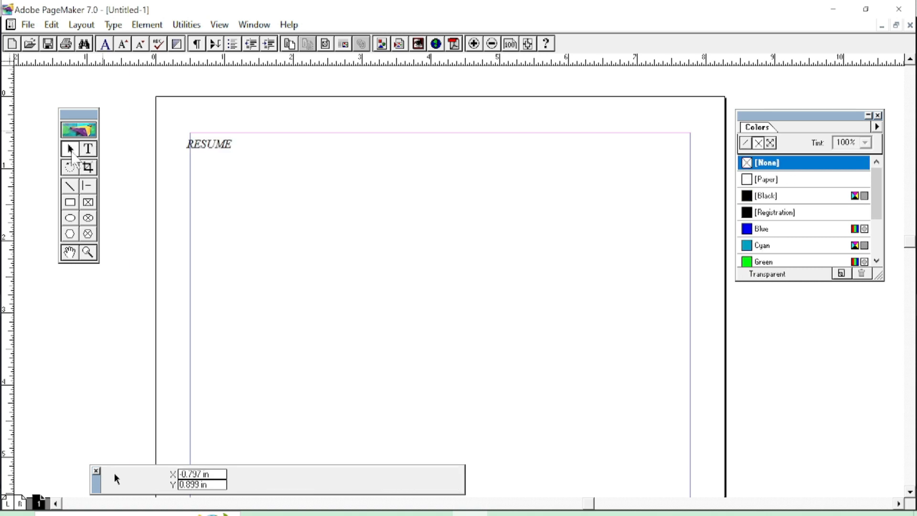
left_click(219, 145)
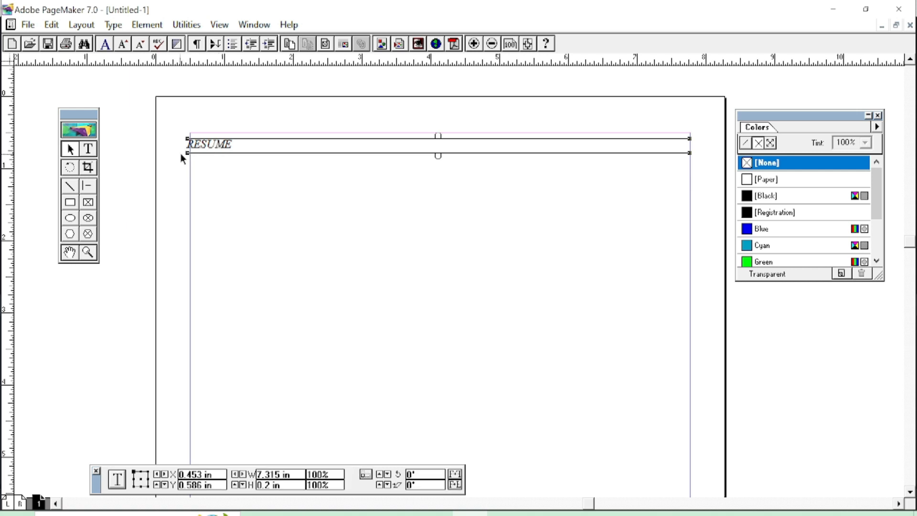
left_click_drag(186, 152, 190, 162)
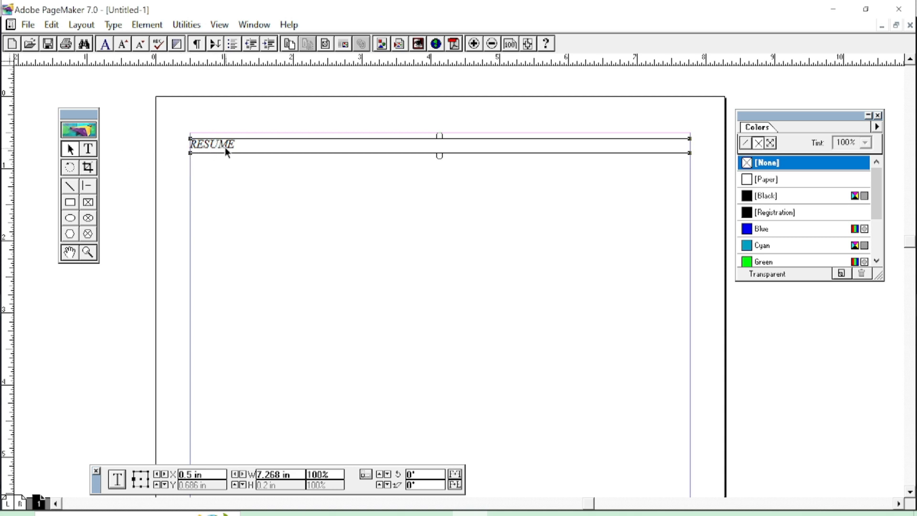
left_click_drag(231, 146, 222, 147)
key("ctrl+z")
left_click(88, 150)
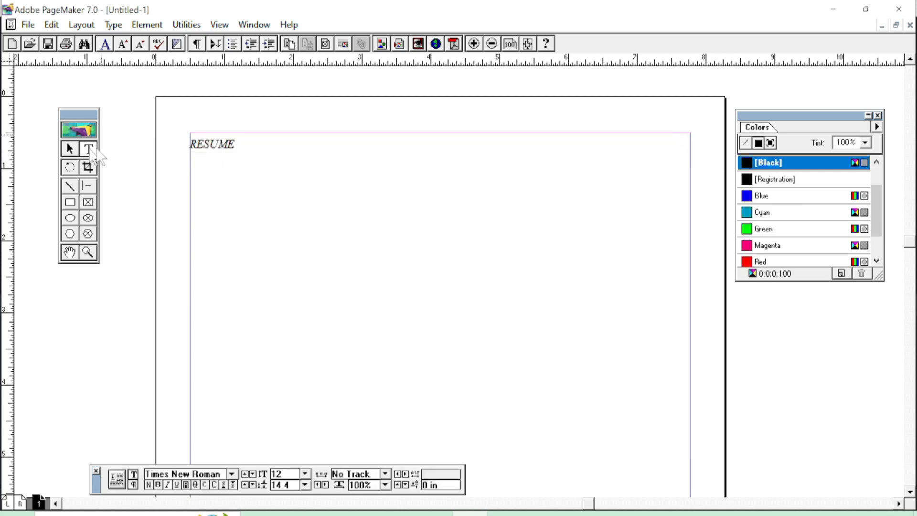
double_click(212, 144)
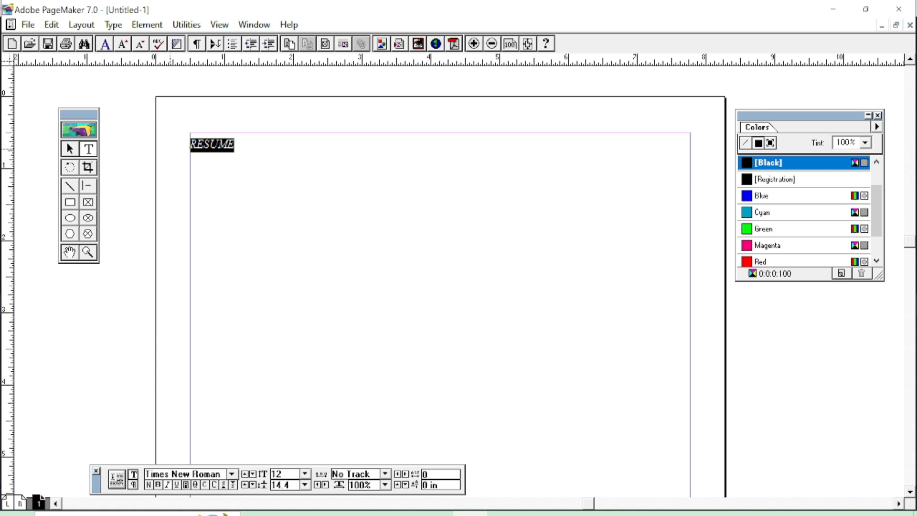
Move the RESUME block up to the top margin at 0.6 in and restore its 7.268-inch width.
left_click(76, 151)
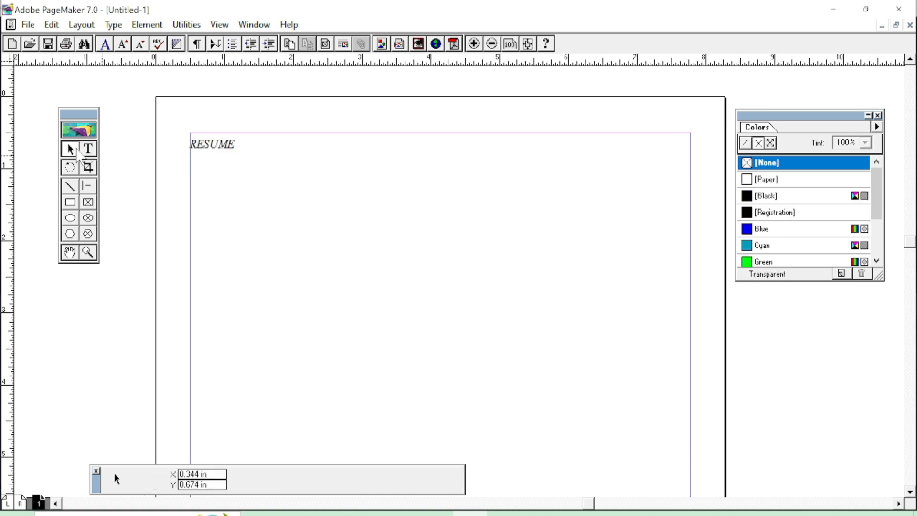
left_click(243, 149)
left_click_drag(318, 250, 250, 156)
left_click_drag(249, 155, 247, 150)
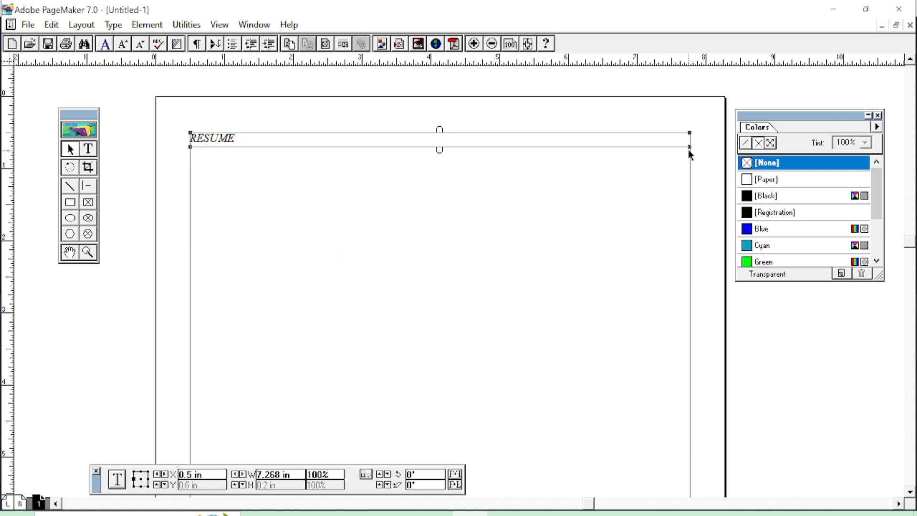
left_click_drag(690, 147, 529, 222)
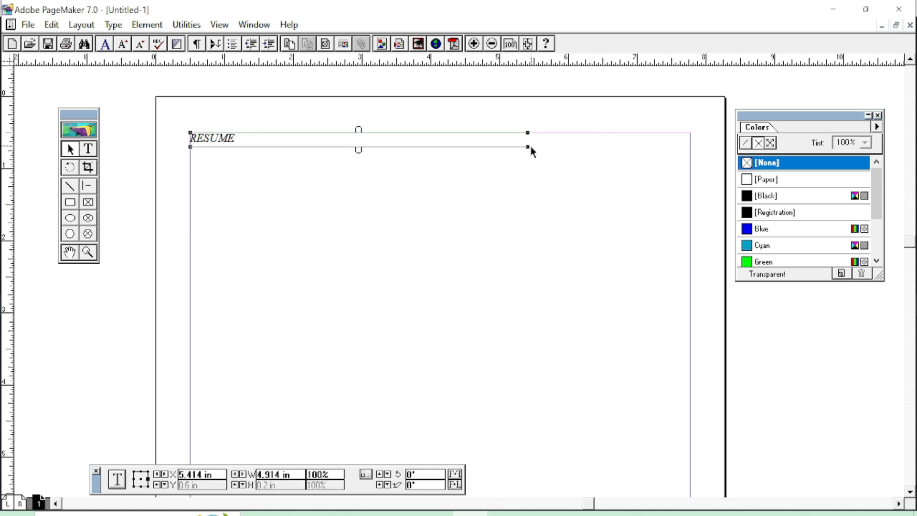
left_click_drag(529, 150, 690, 173)
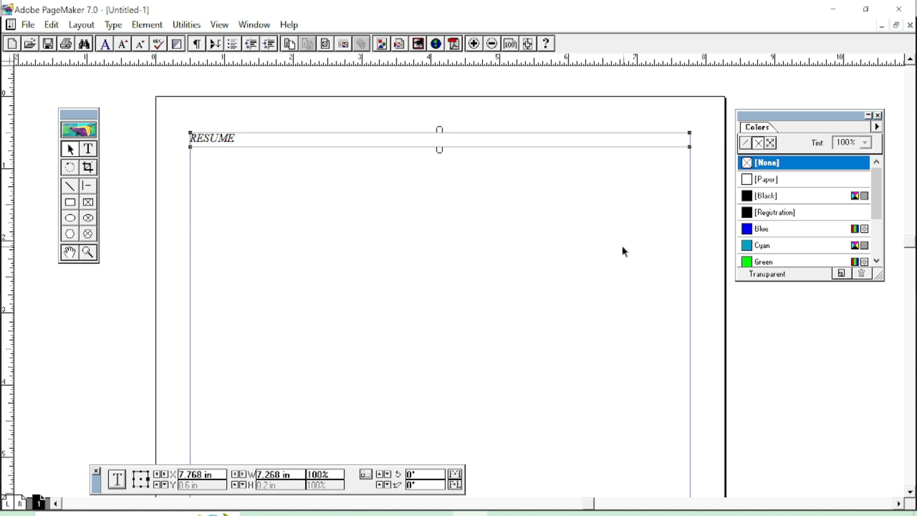
Select RESUME and enlarge it to 20 pt with Ctrl+Shift+>.
left_click(88, 149)
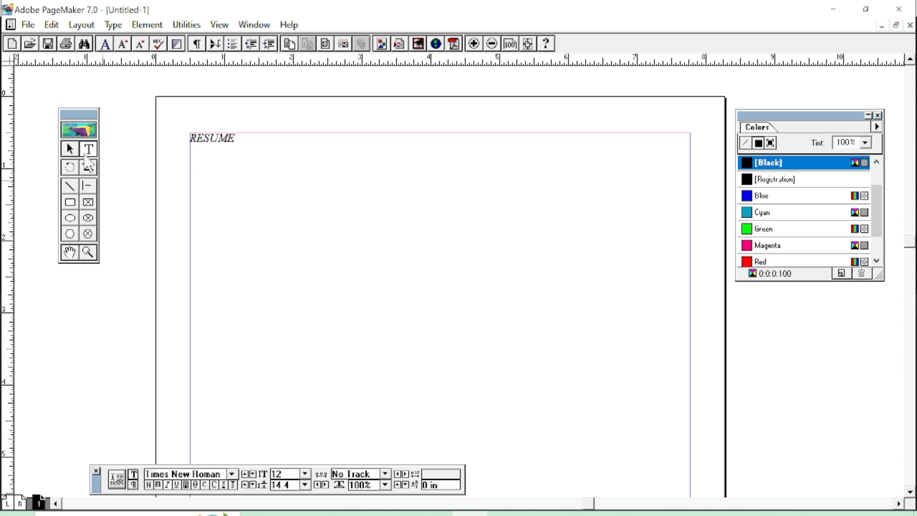
left_click(235, 140)
left_click_drag(235, 140, 150, 143)
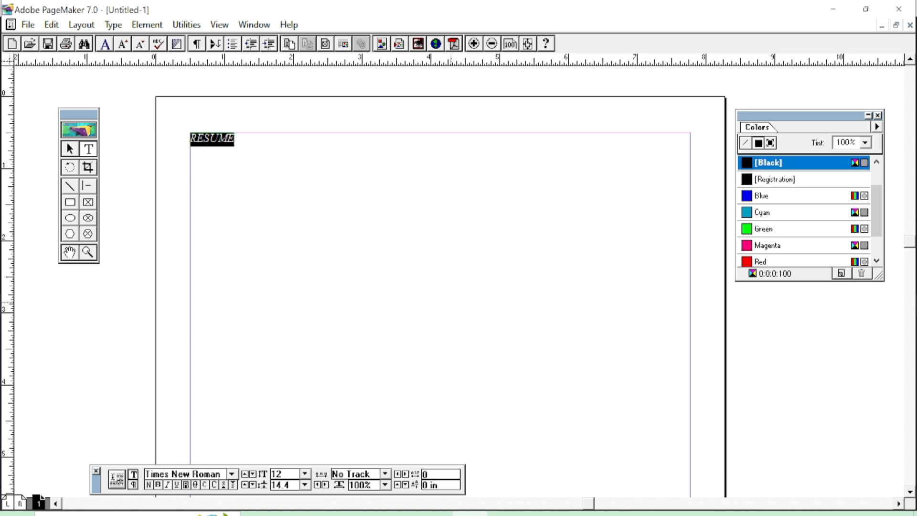
key("ctrl+shift+period")
key("ctrl+shift+period")
key("ctrl+shift+period")
key("ctrl+shift+period")
key("ctrl+shift+period")
key("ctrl+shift+period")
key("ctrl+shift+period")
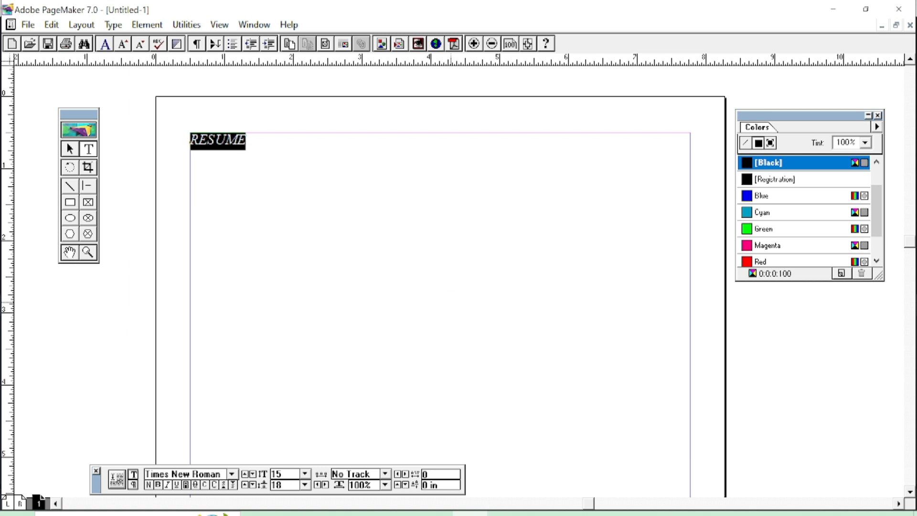
key("ctrl+shift+period")
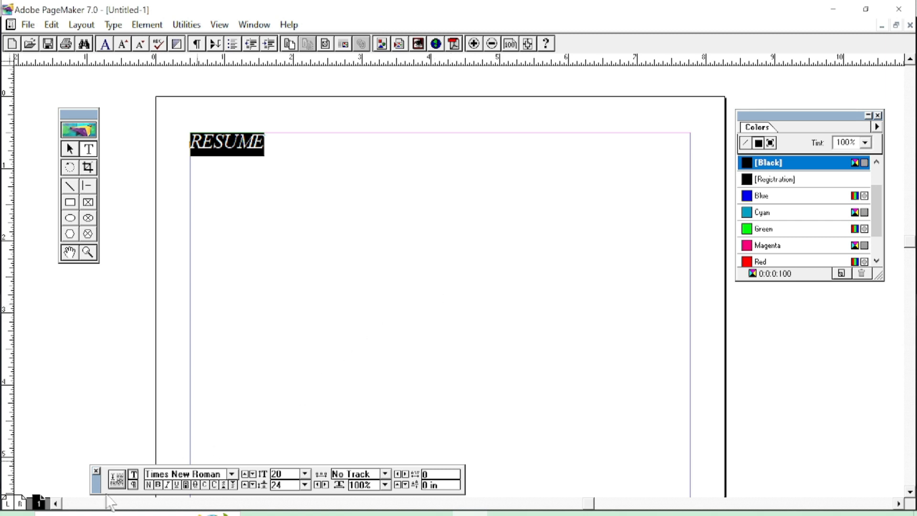
Remove the italic and make RESUME bold, keeping the Times New Roman font.
left_click_drag(98, 486, 225, 288)
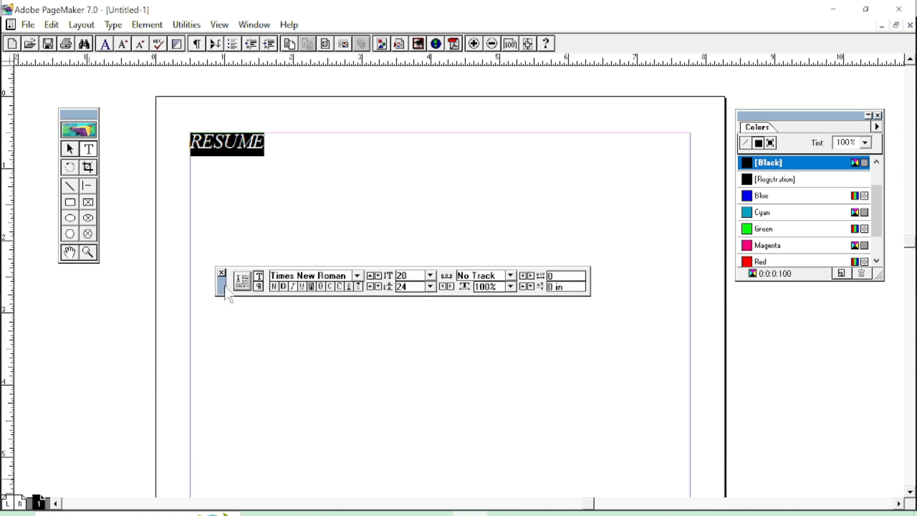
left_click(293, 288)
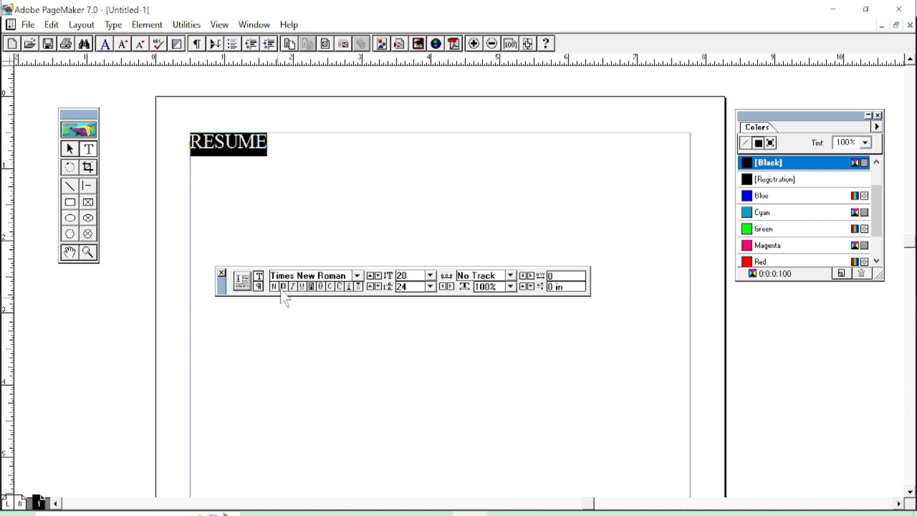
left_click(284, 287)
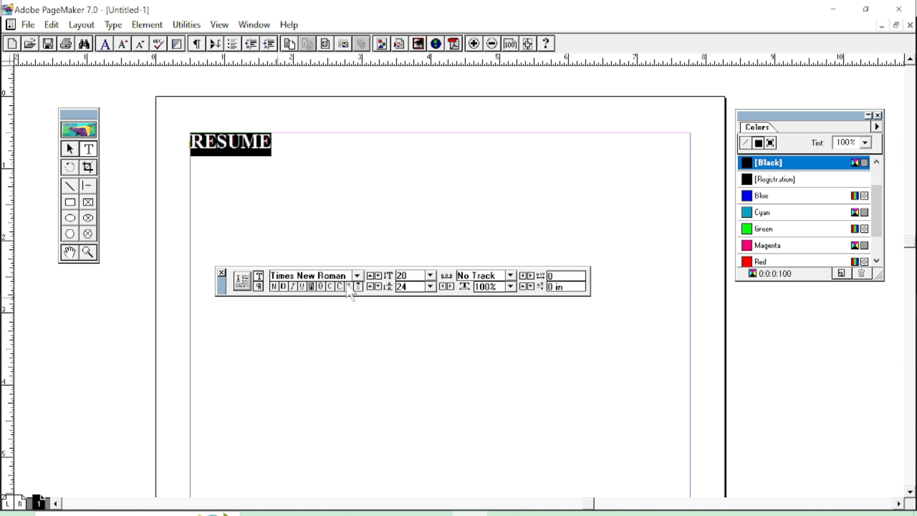
left_click(358, 275)
left_click(358, 275)
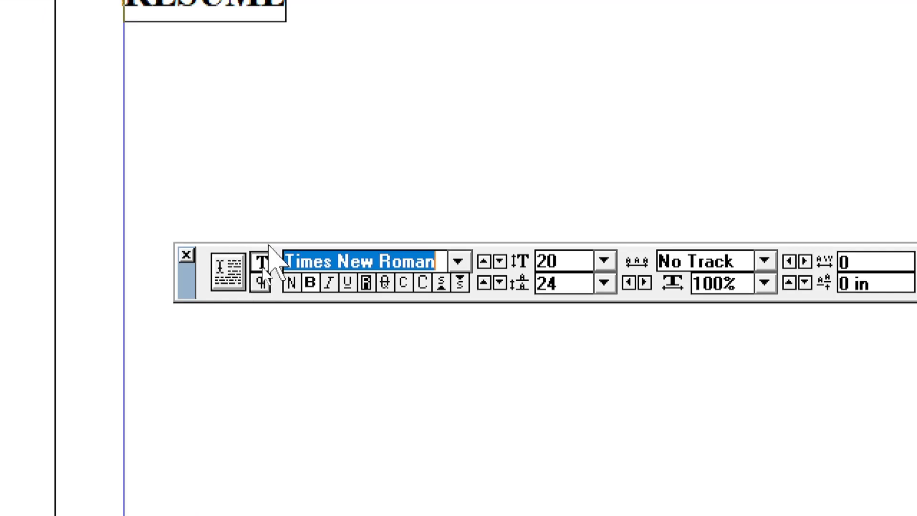
Centre the RESUME heading with paragraph Align Center, then move the Control palette lower.
left_click(258, 263)
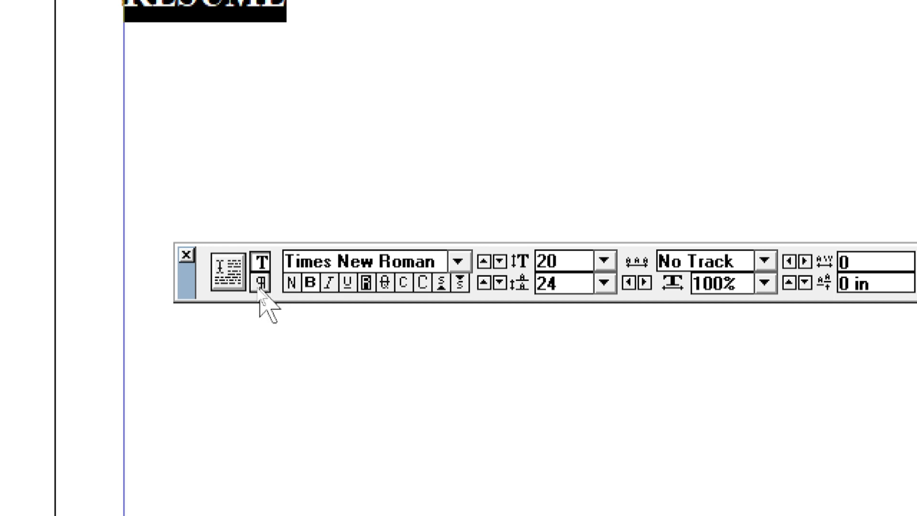
left_click(261, 282)
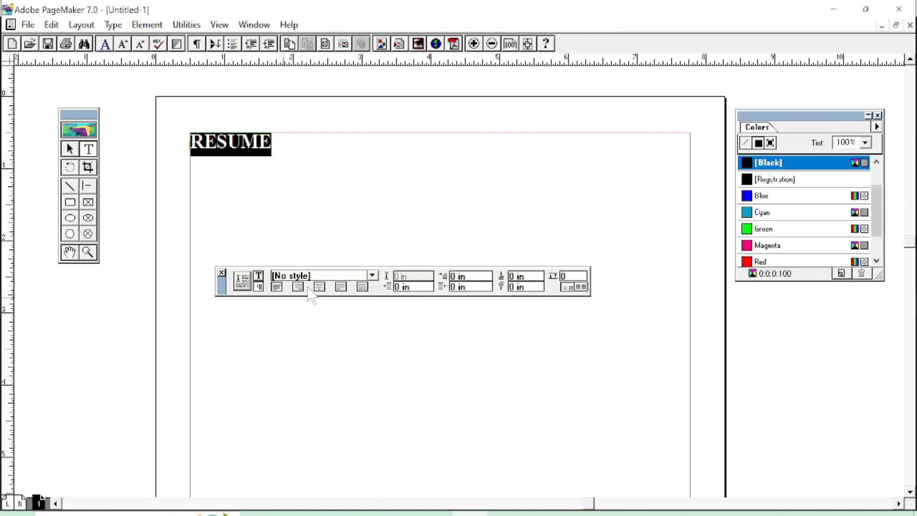
left_click(319, 287)
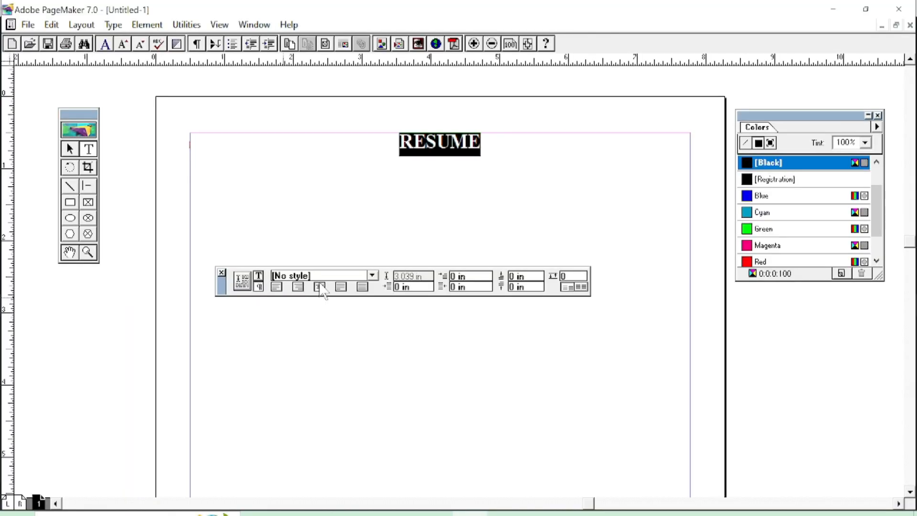
left_click_drag(219, 294, 213, 455)
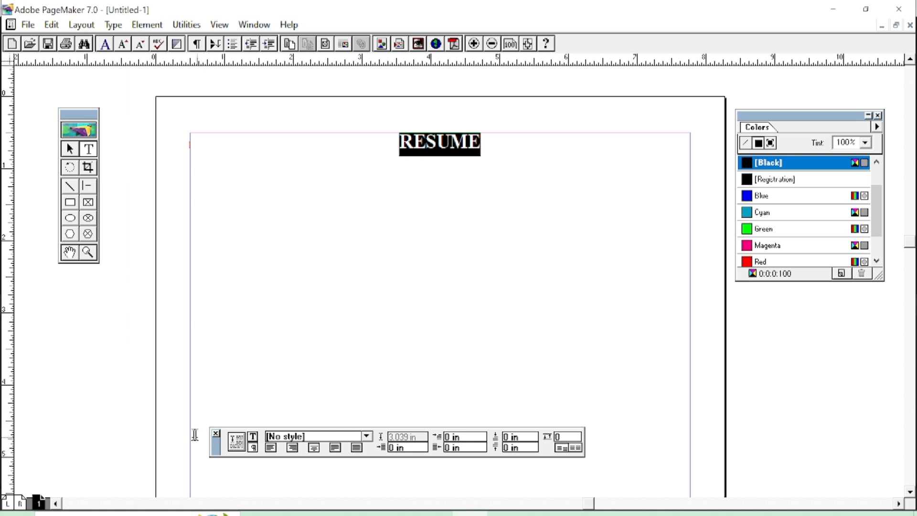
left_click(113, 24)
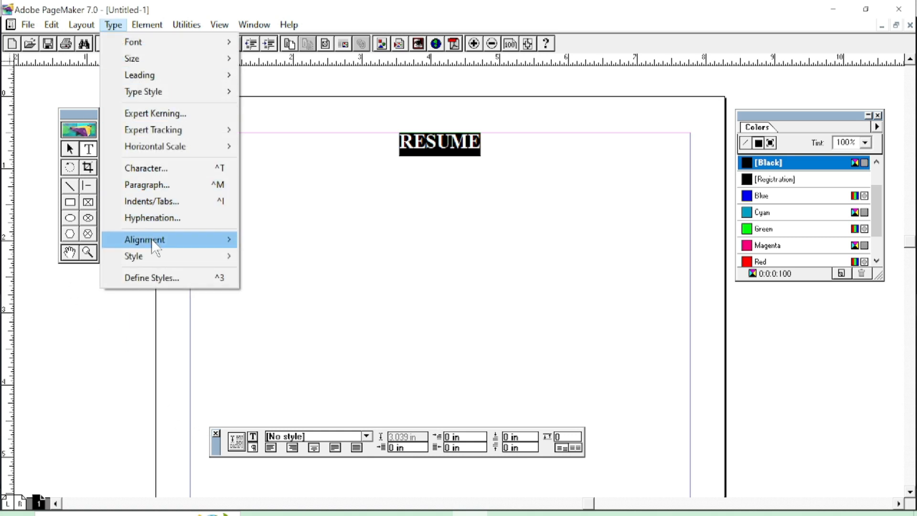
mouse_move(156, 246)
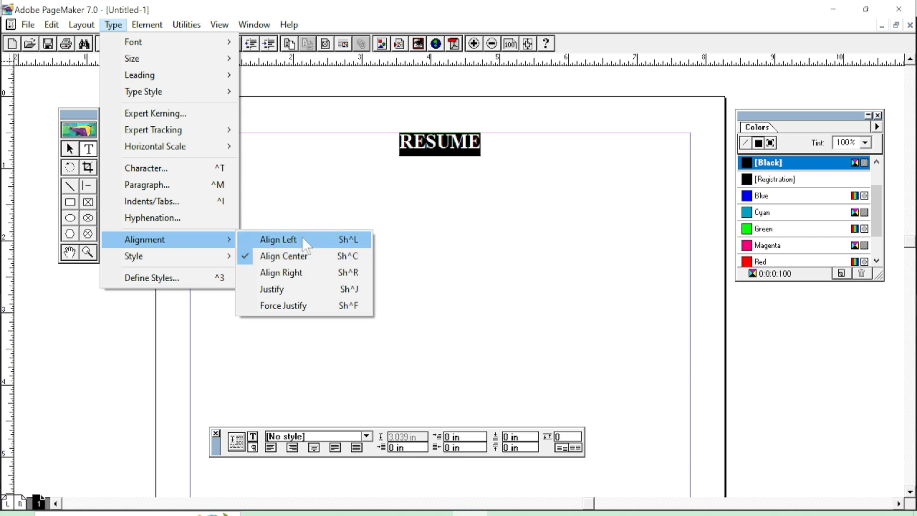
left_click(308, 260)
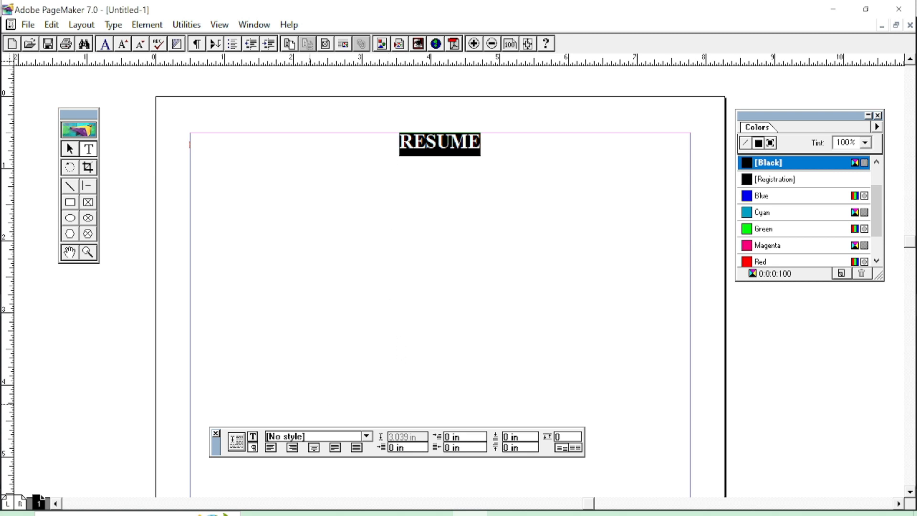
left_click(253, 436)
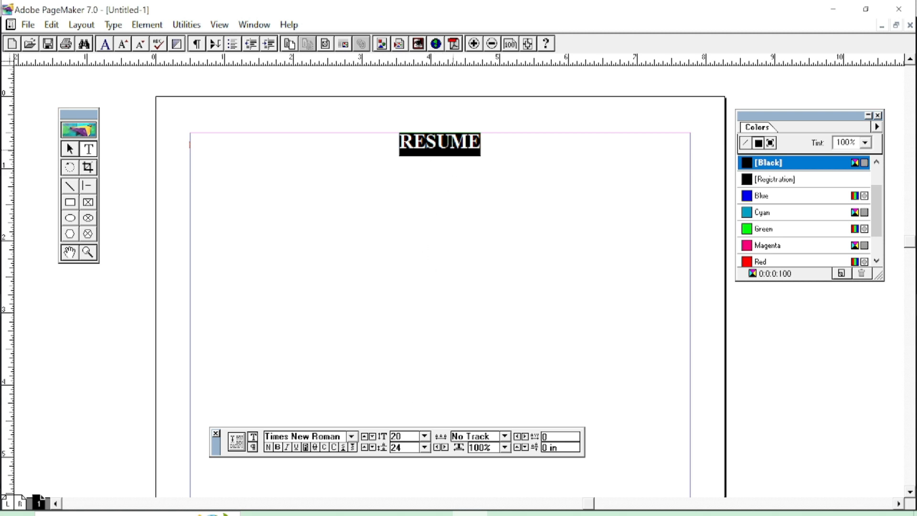
left_click(483, 146)
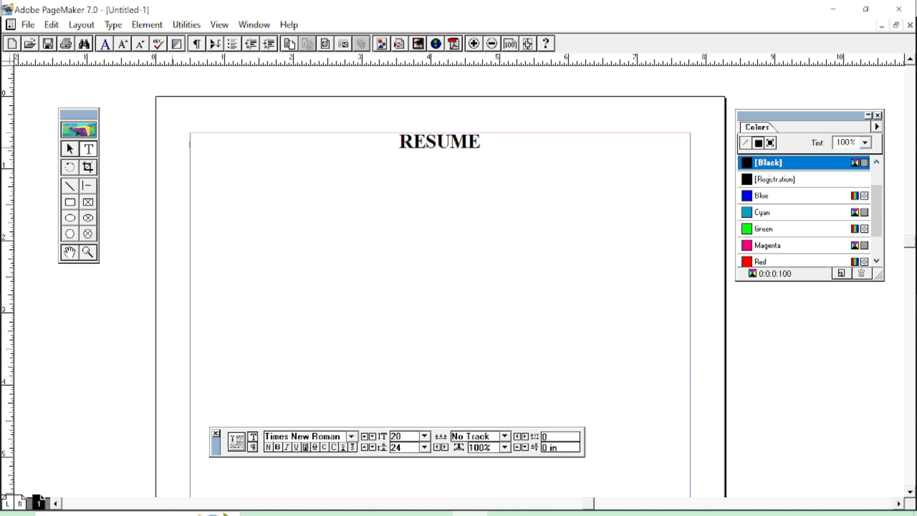
Create a new text frame below the heading and type the person's full name.
left_click(89, 149)
left_click_drag(318, 257, 480, 289)
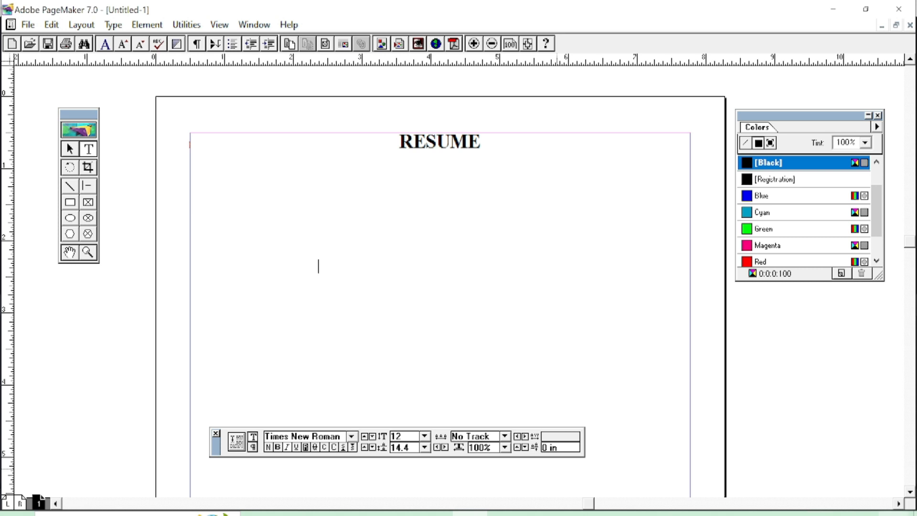
type("A")
key("BackSpace")
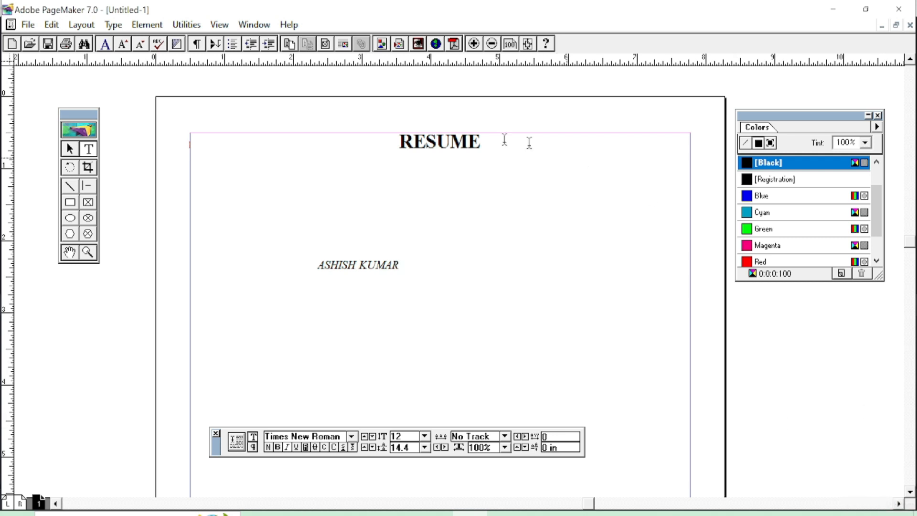
Make the name upright, bold and 19 pt.
left_click_drag(399, 266, 280, 266)
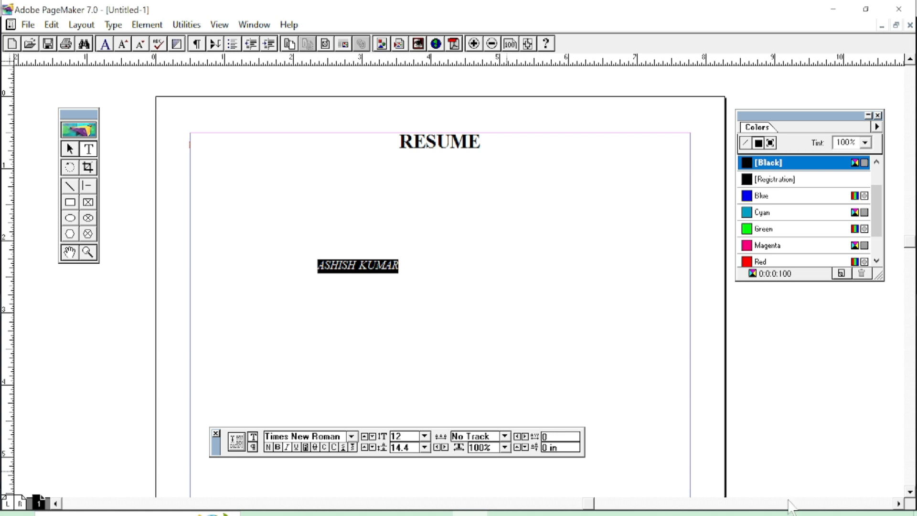
key("ctrl+shift+i")
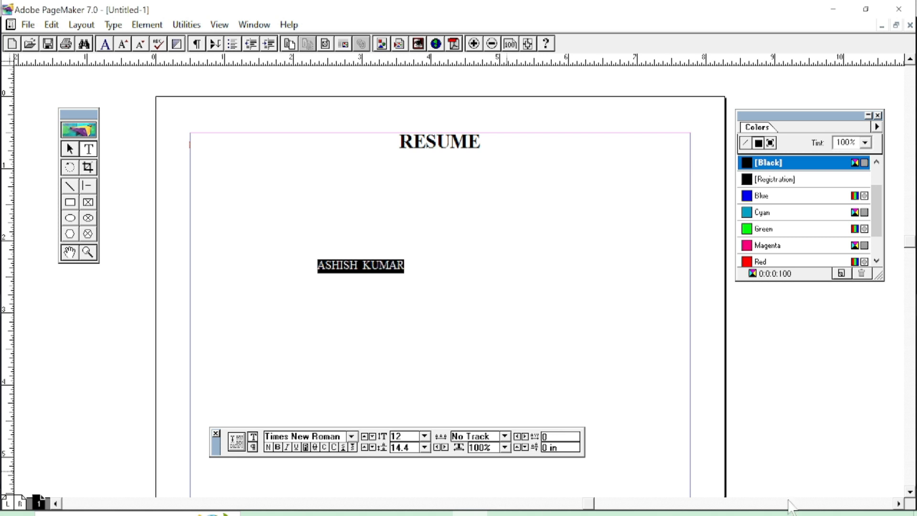
key("ctrl+shift+b")
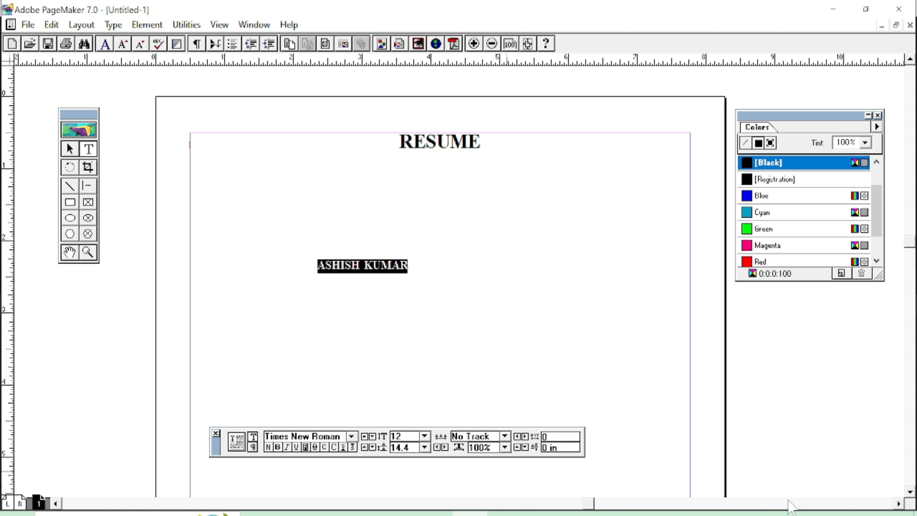
key("ctrl+alt+shift+period")
key("ctrl+alt+shift+period")
key("ctrl+alt+shift+period")
key("ctrl+alt+shift+period")
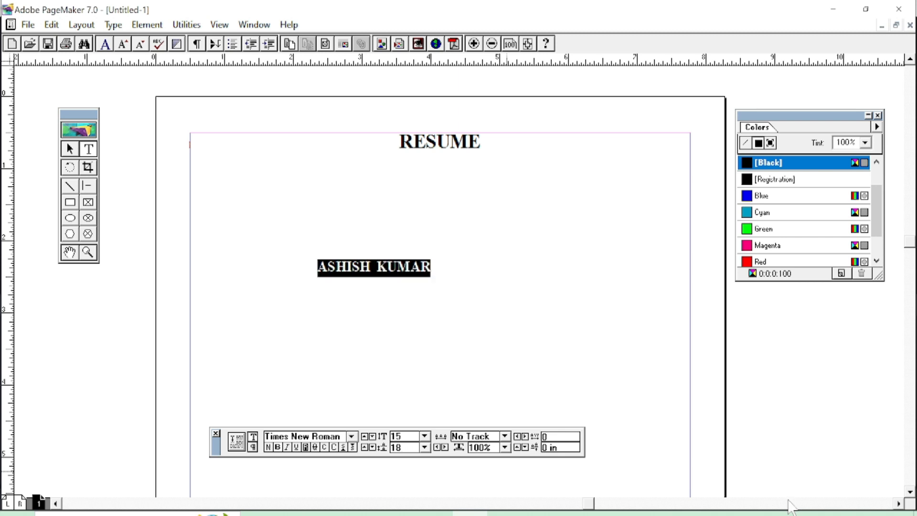
key("ctrl+alt+shift+period")
key("ctrl+alt+shift+period")
key("ctrl+alt+shift+period")
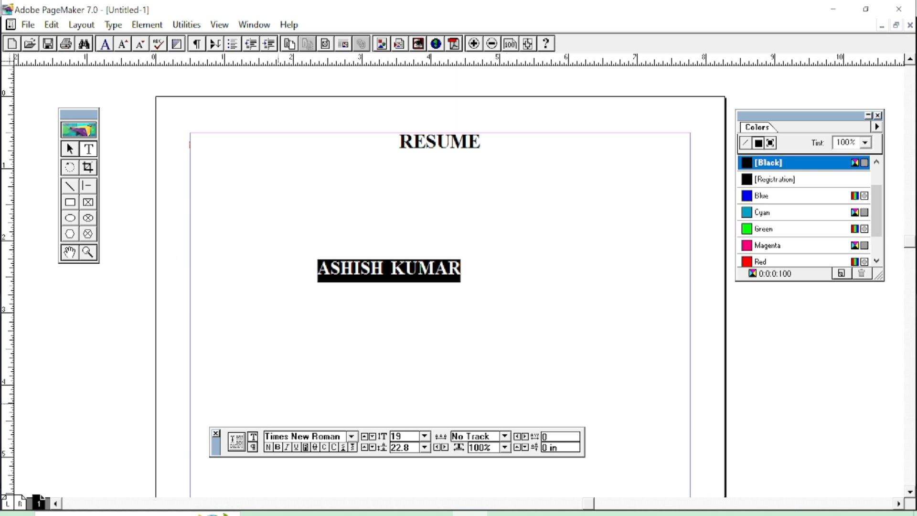
Widen the name block to show the full name and place it at the left margin under RESUME.
left_click(69, 149)
left_click(344, 267)
left_click_drag(529, 283, 403, 281)
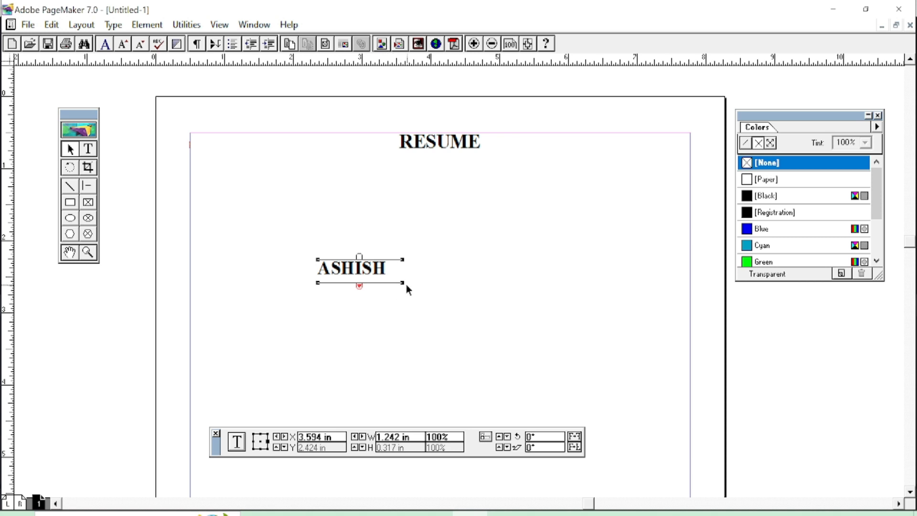
left_click_drag(402, 282, 467, 283)
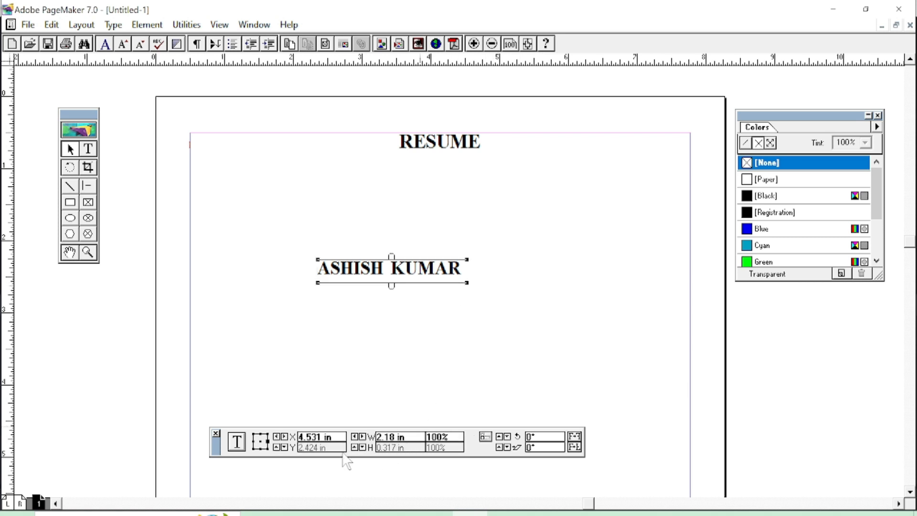
left_click_drag(376, 266, 251, 168)
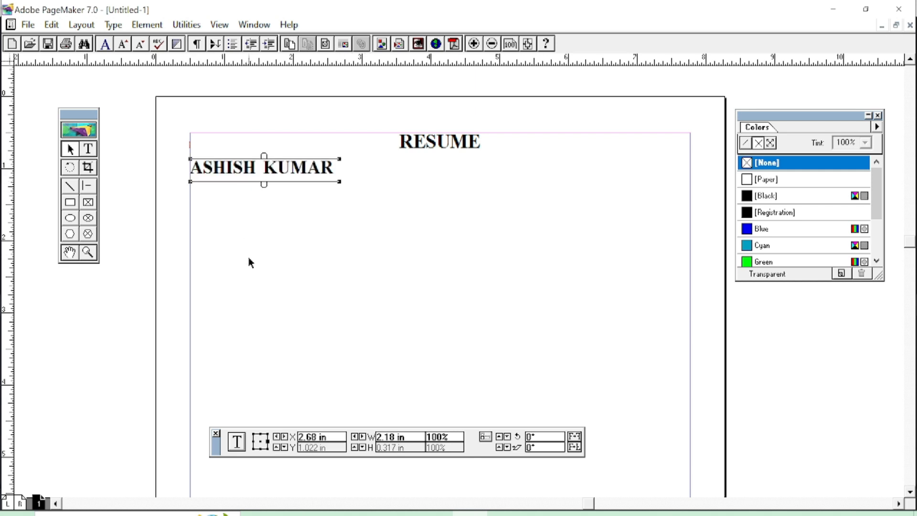
left_click(271, 243)
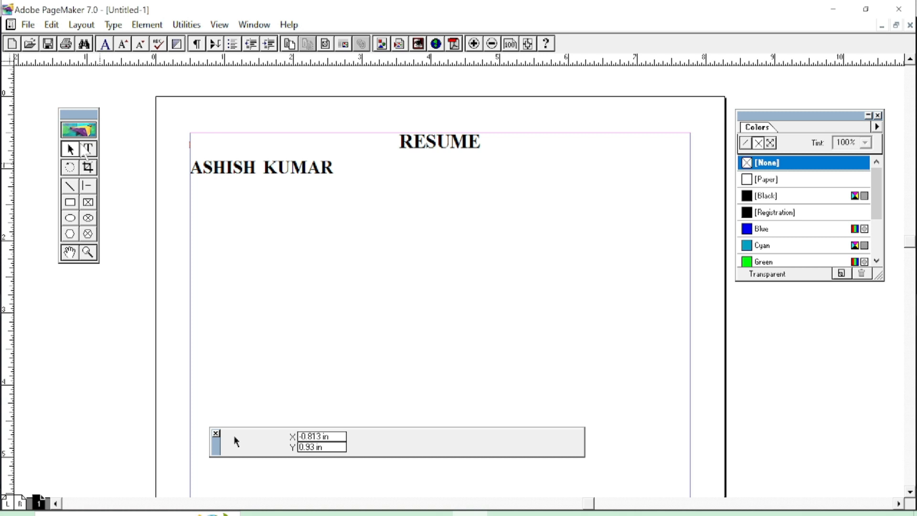
Draw a text frame mid-page and type the 'Add -' line with the person's address.
left_click(88, 149)
left_click_drag(397, 312, 607, 345)
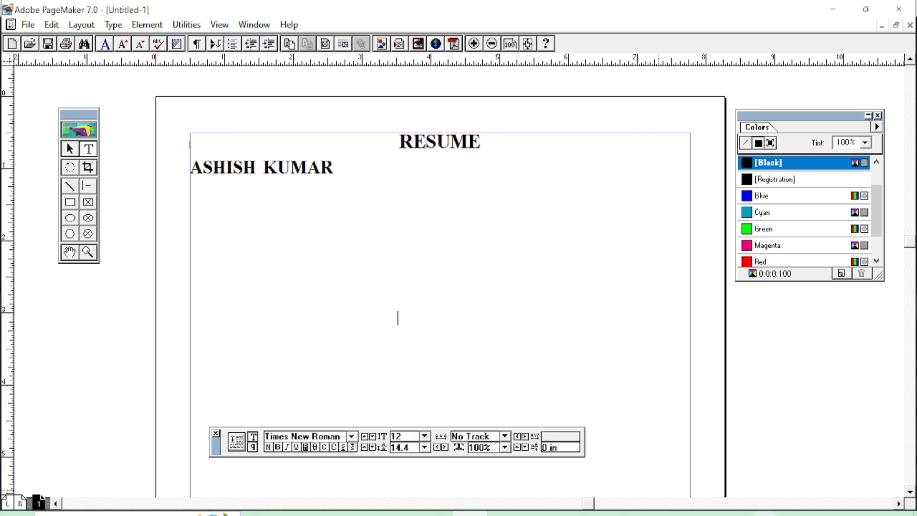
type("a")
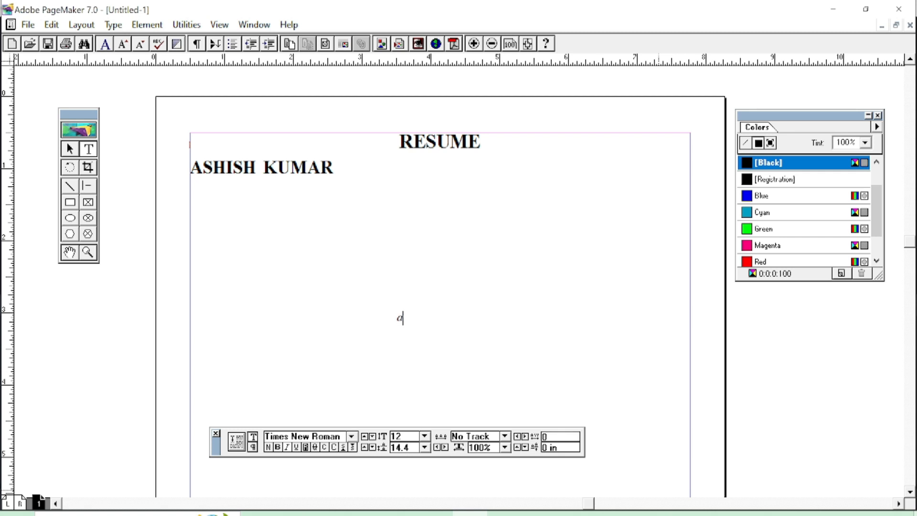
key("BackSpace")
type("Ada")
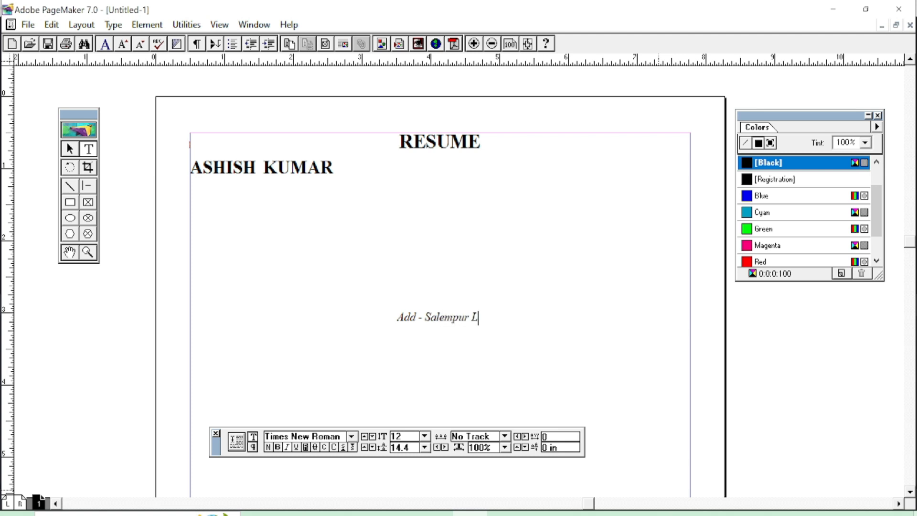
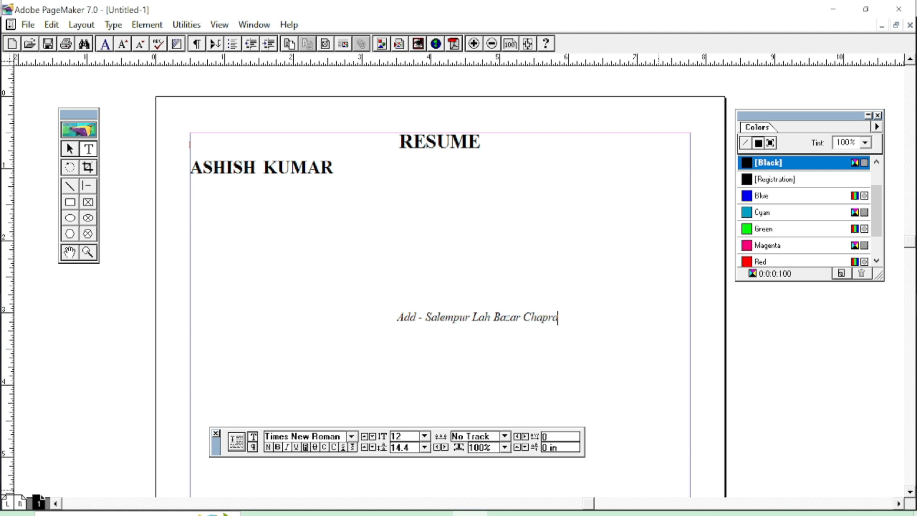
Add a 'Mob -' line with two mobile numbers and an 'Email ID -' line with the e-mail address, then select all.
key("Return")
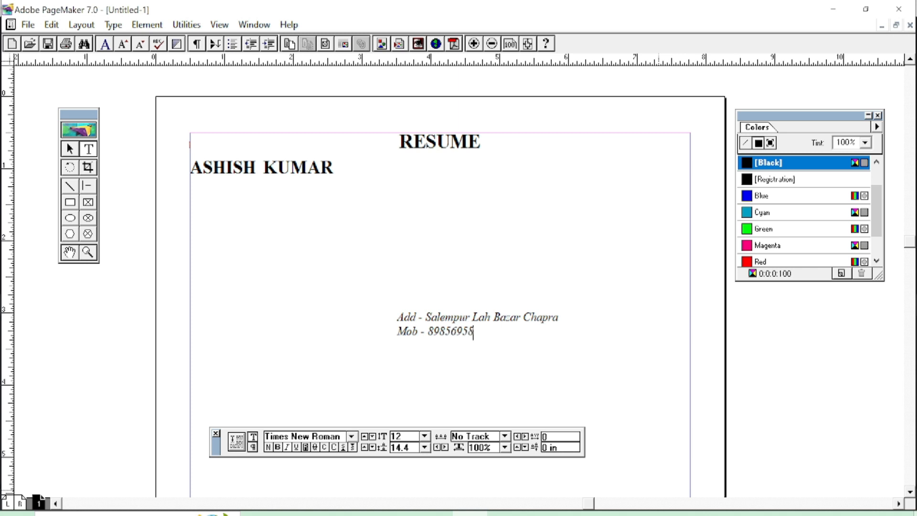
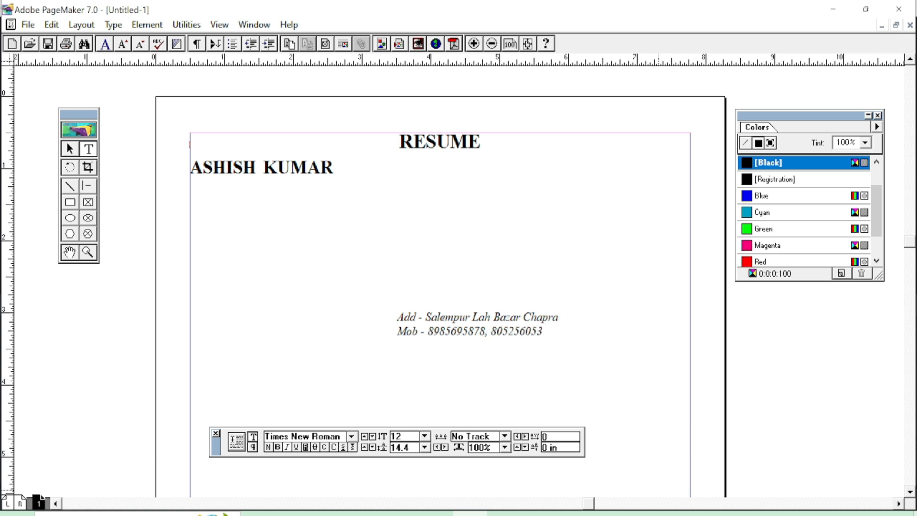
key("Return")
type("Email.")
key("BackSpace")
key("BackSpace")
type("ID -")
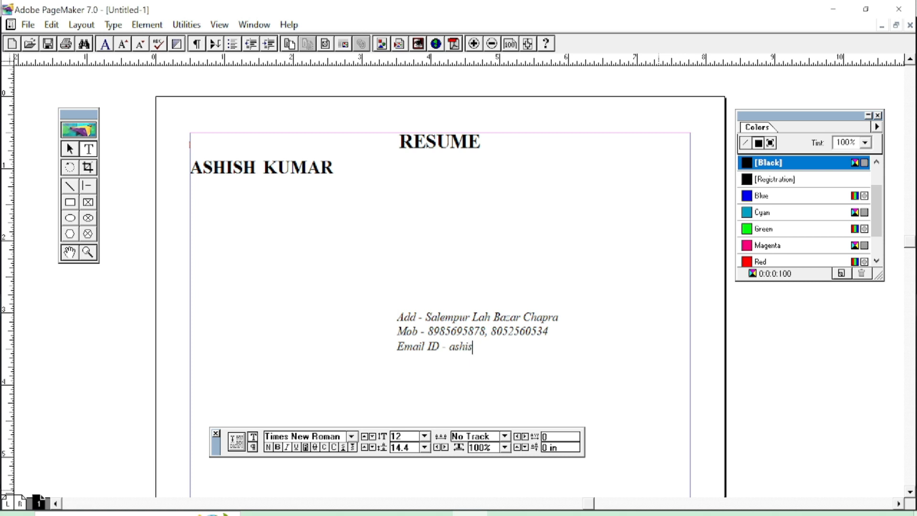
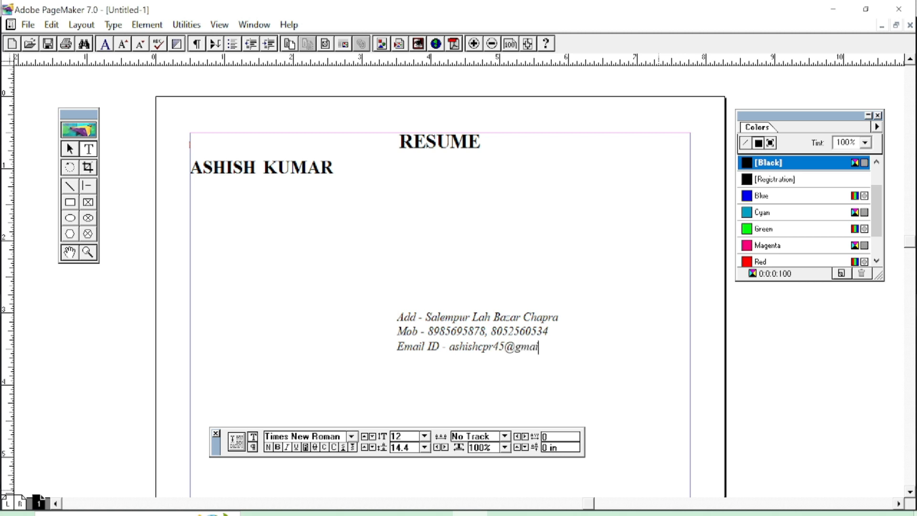
key("ctrl+a")
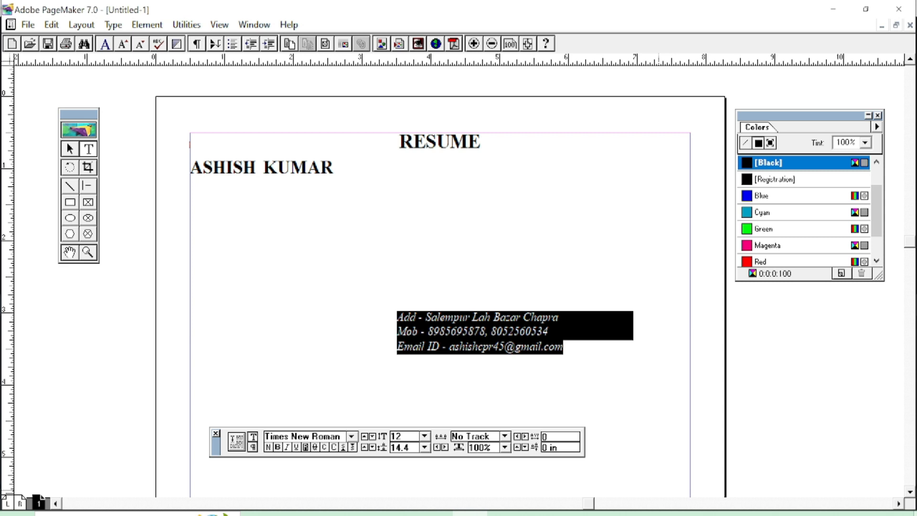
Change the contact lines from italic to upright and from 12 to 13 pt, then deselect.
key("ctrl+shift+i")
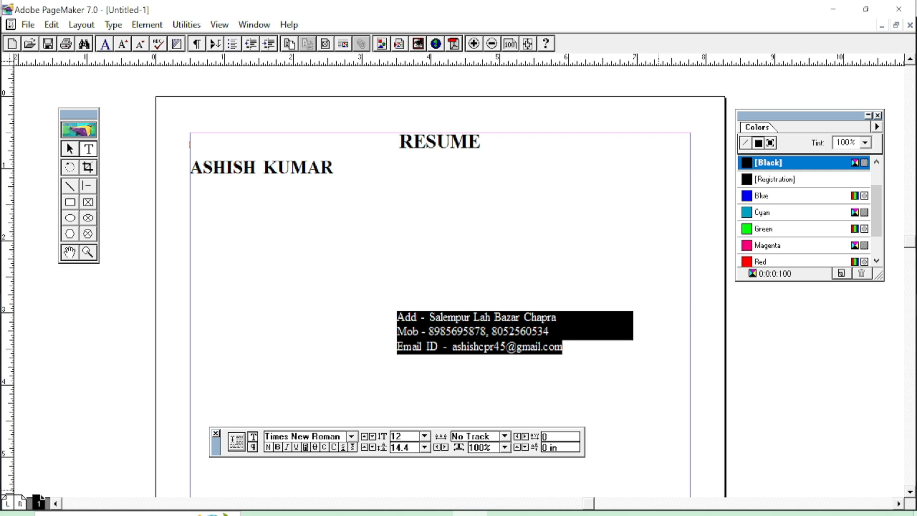
key("ctrl+shift+period")
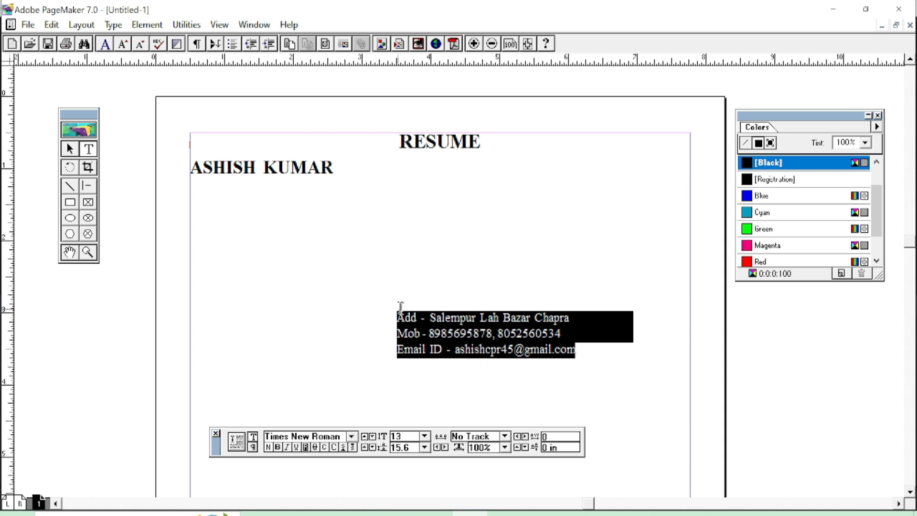
left_click(424, 351)
left_click(508, 349)
left_click_drag(507, 349, 398, 319)
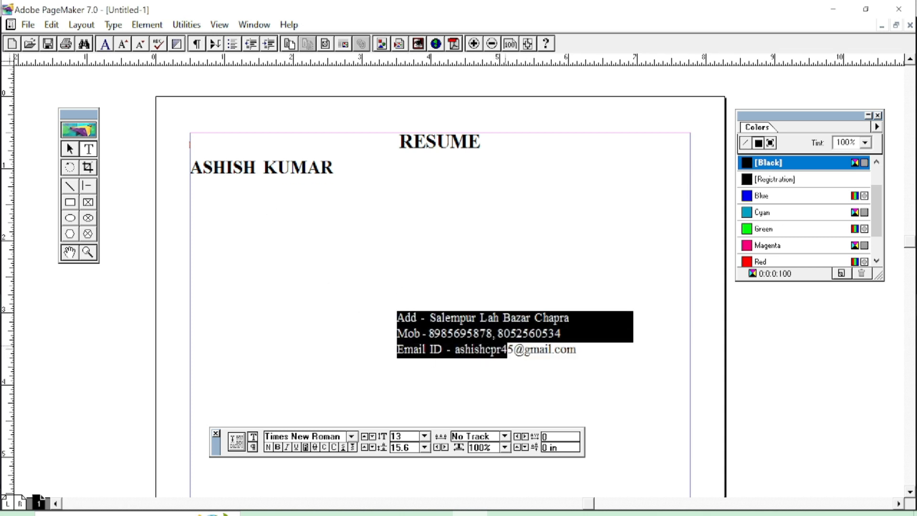
left_click_drag(589, 354, 476, 319)
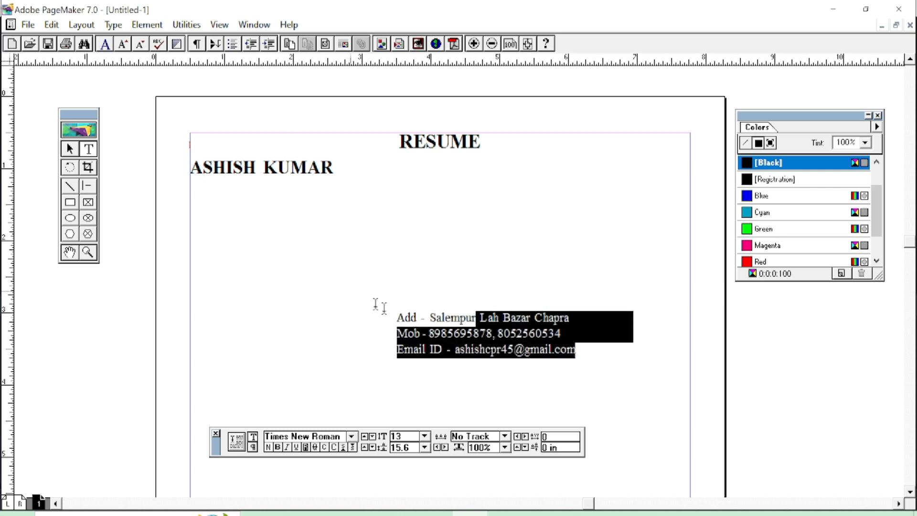
left_click(436, 319)
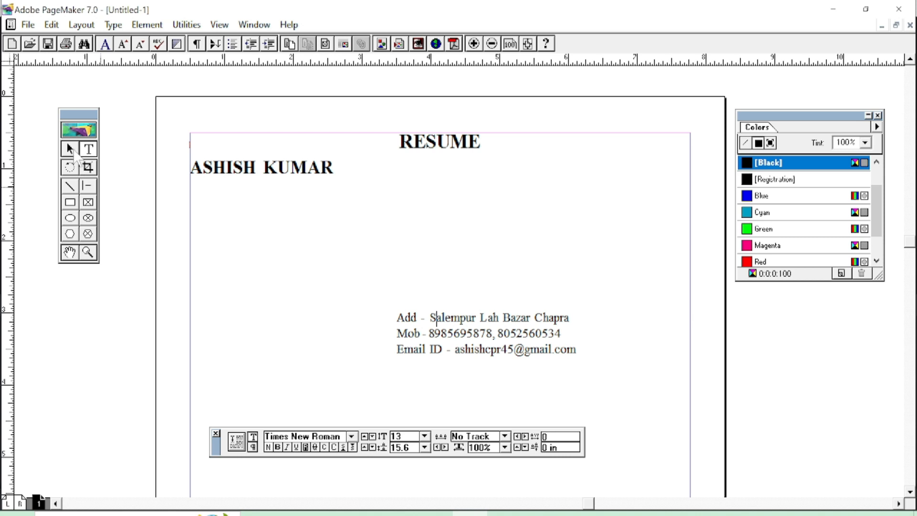
left_click(70, 150)
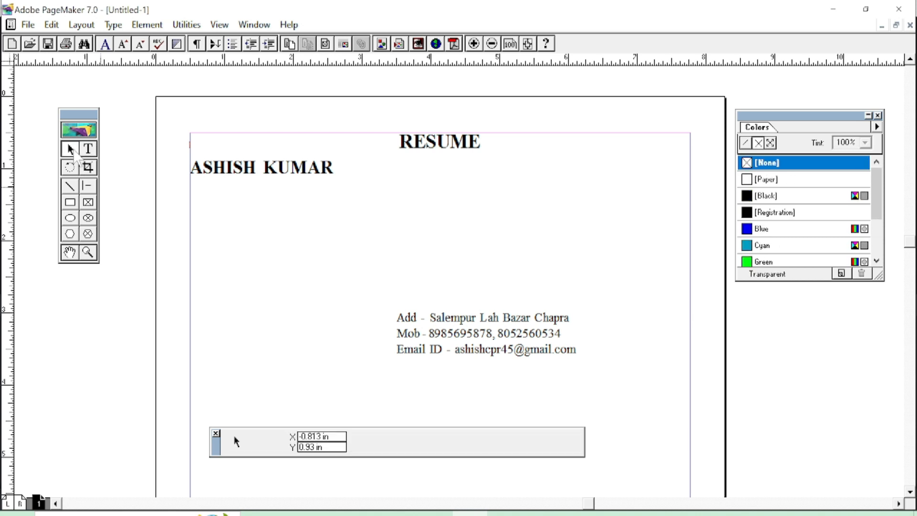
Move the contact block to the left margin under the name and narrow it to 2.695 in.
left_click_drag(487, 329, 280, 201)
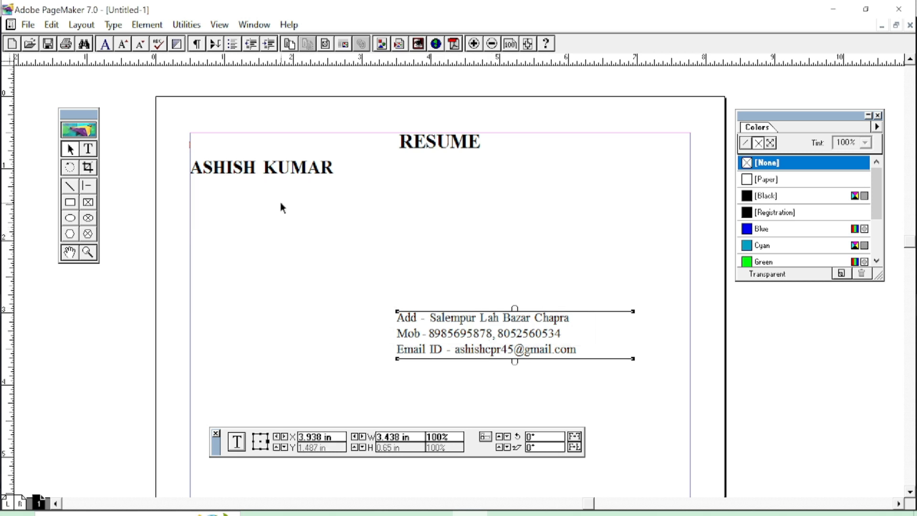
left_click_drag(425, 228, 380, 234)
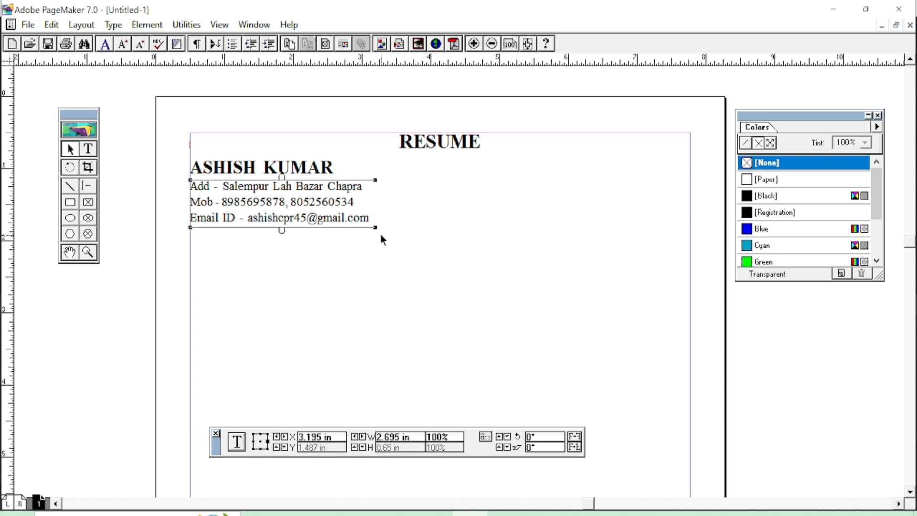
left_click(372, 278)
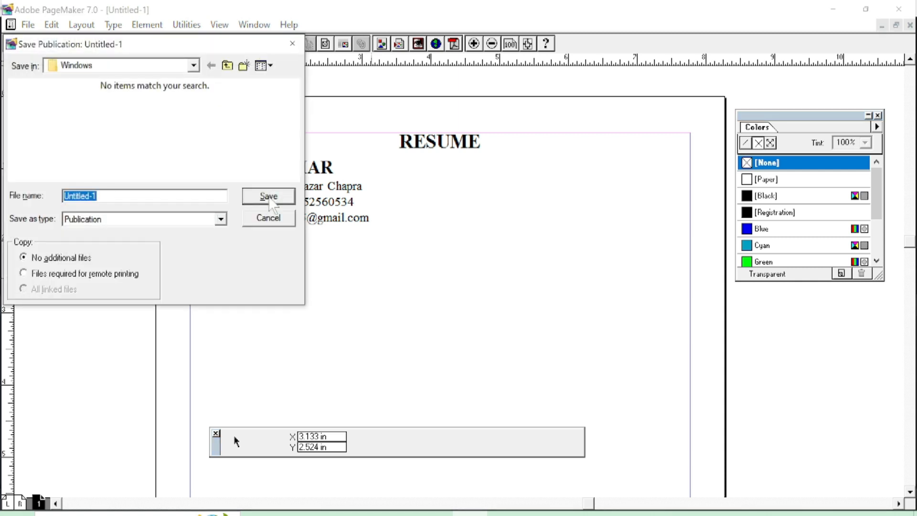
Save the publication as Resume in the Documents folder, declining the alternative folder suggestion.
type("Resume")
key("Return")
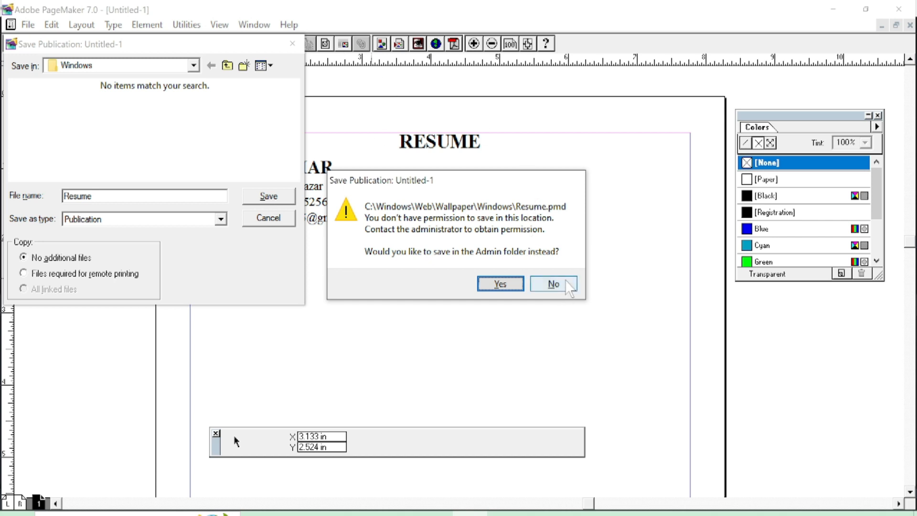
left_click(553, 284)
left_click(194, 65)
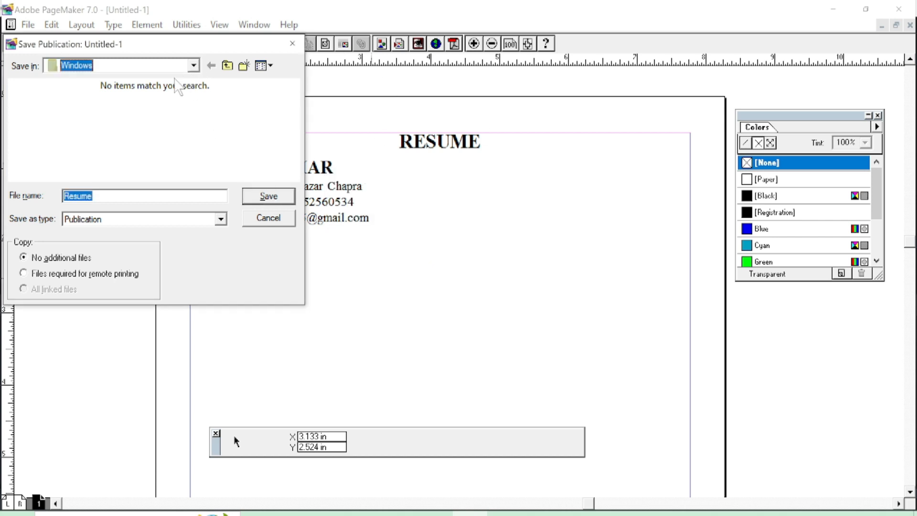
left_click(194, 65)
left_click(193, 65)
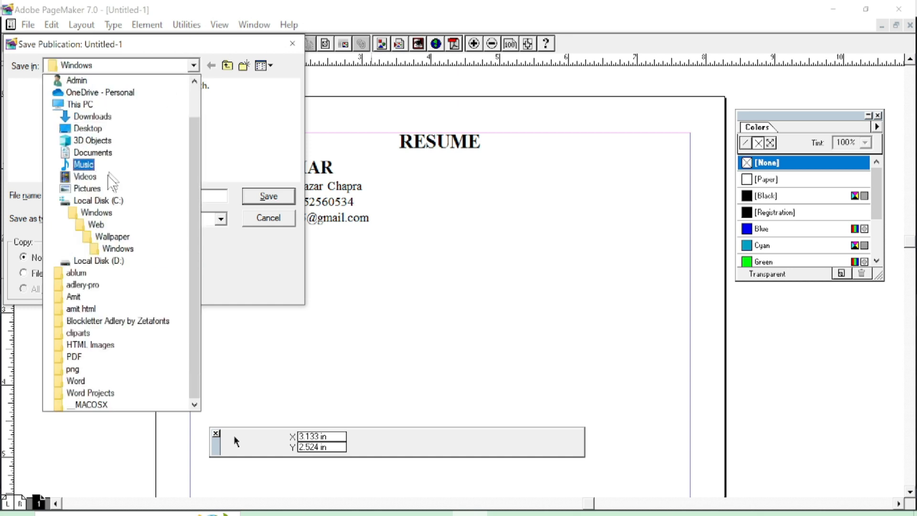
left_click(93, 153)
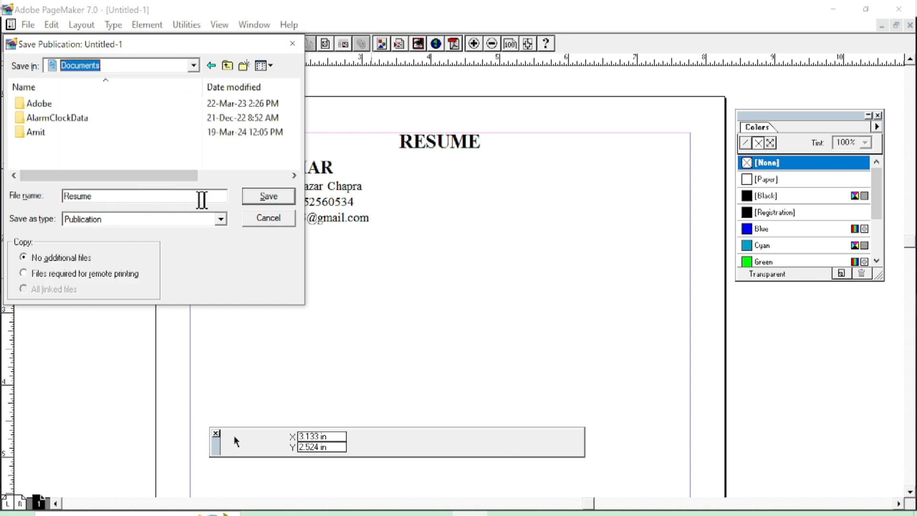
left_click(267, 198)
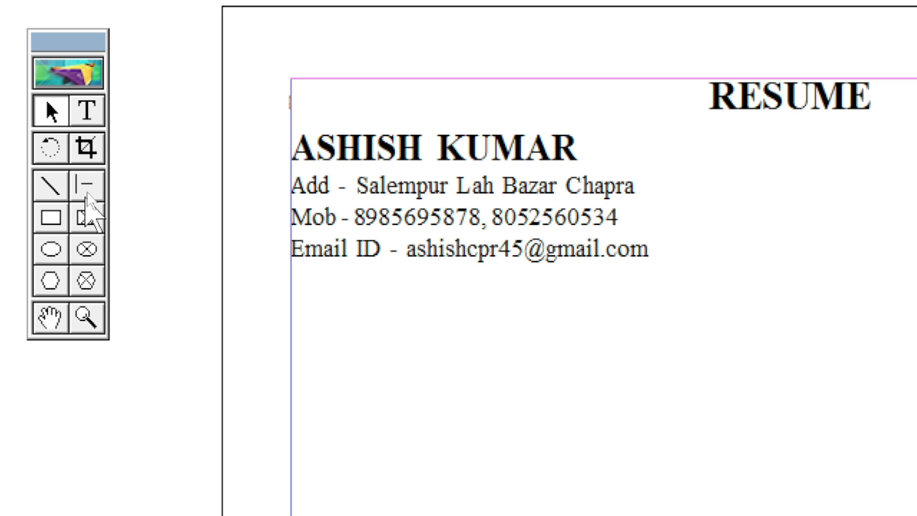
Draw a black 7.268 in horizontal rule beneath the contact block, then select the name block.
left_click(87, 193)
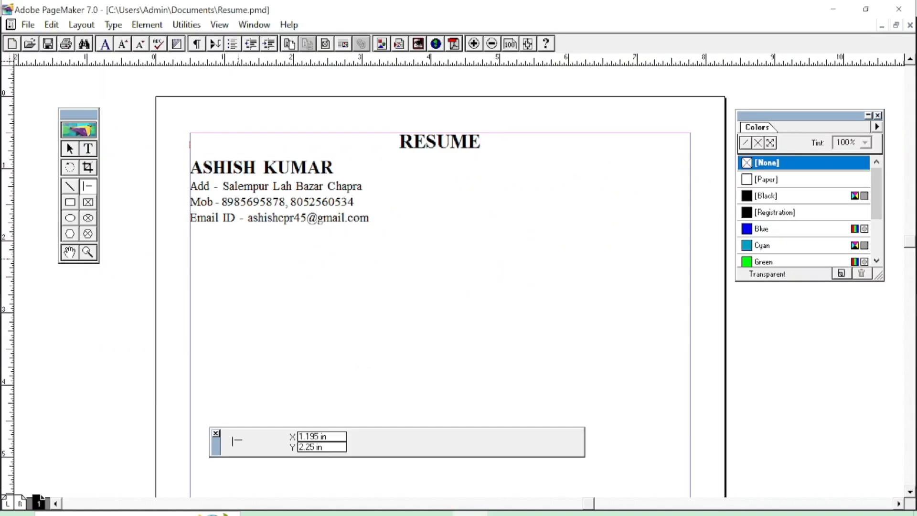
mouse_move(190, 231)
left_mouse_down()
mouse_move(620, 262)
mouse_move(682, 259)
mouse_move(691, 230)
left_mouse_up()
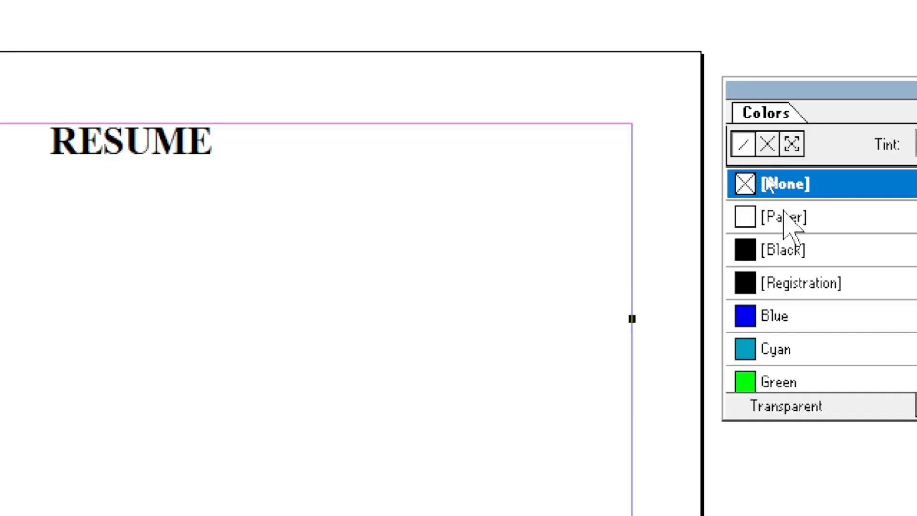
left_click(762, 252)
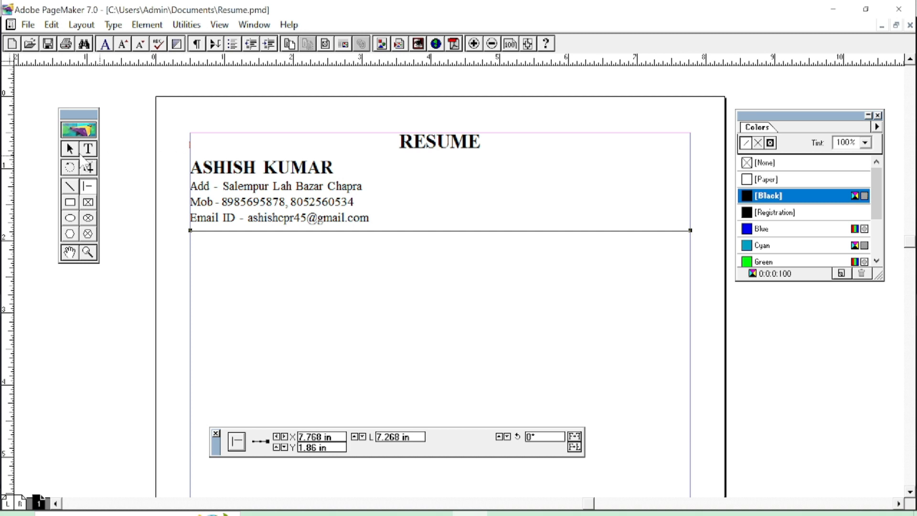
left_click(73, 149)
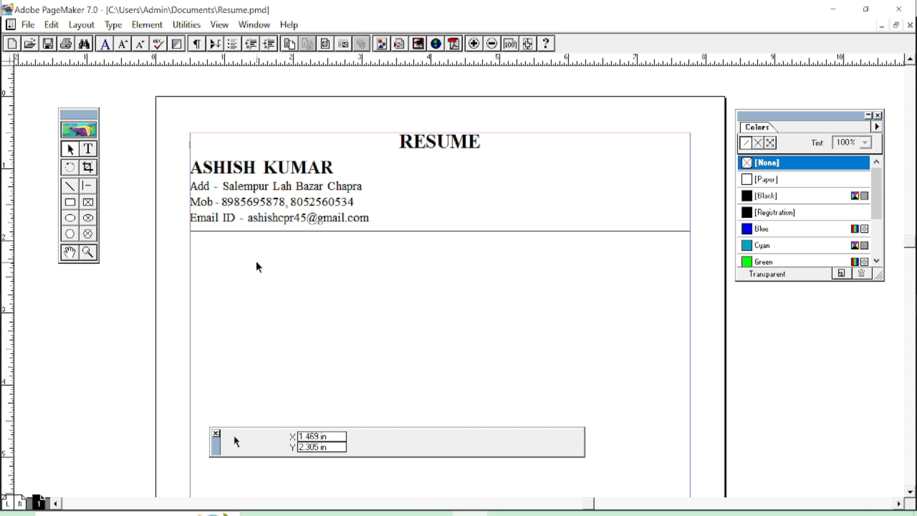
left_click(248, 173)
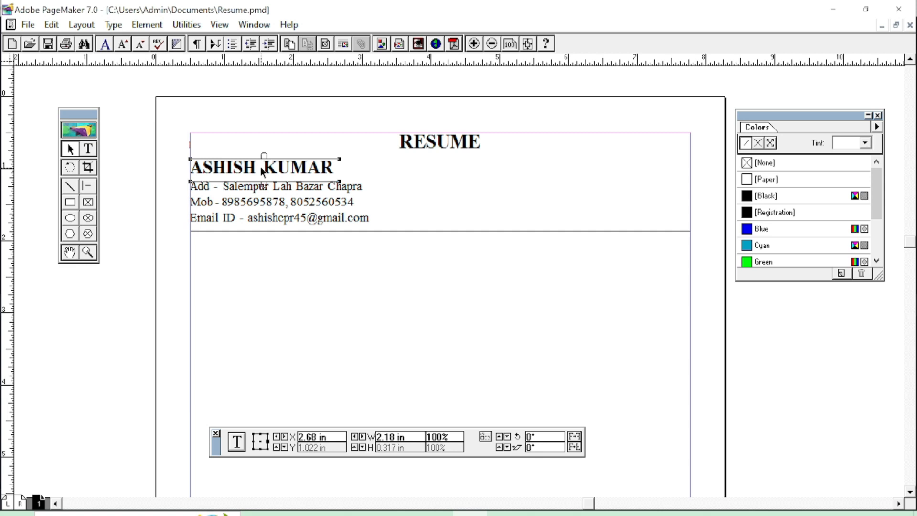
Copy the name block below the rule and change it to an underlined 17 pt 'Career Objective' heading.
left_click_drag(261, 168, 253, 257)
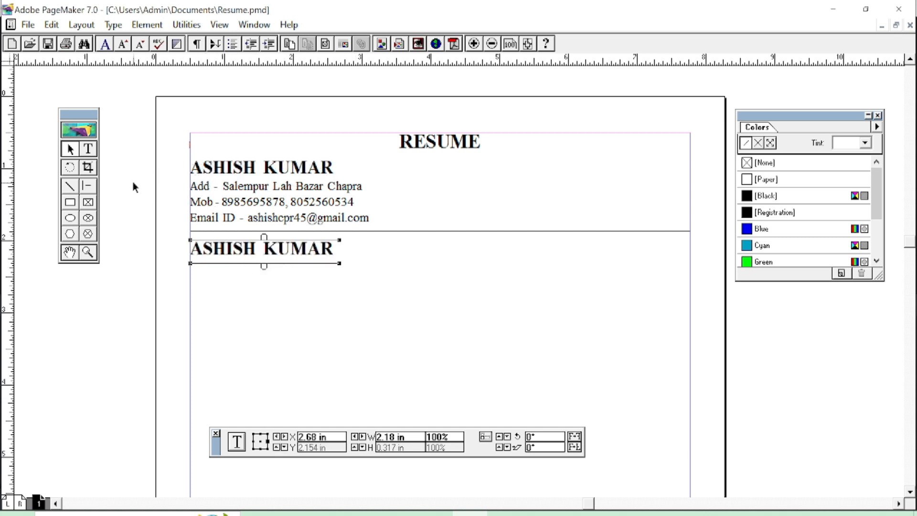
left_click(87, 154)
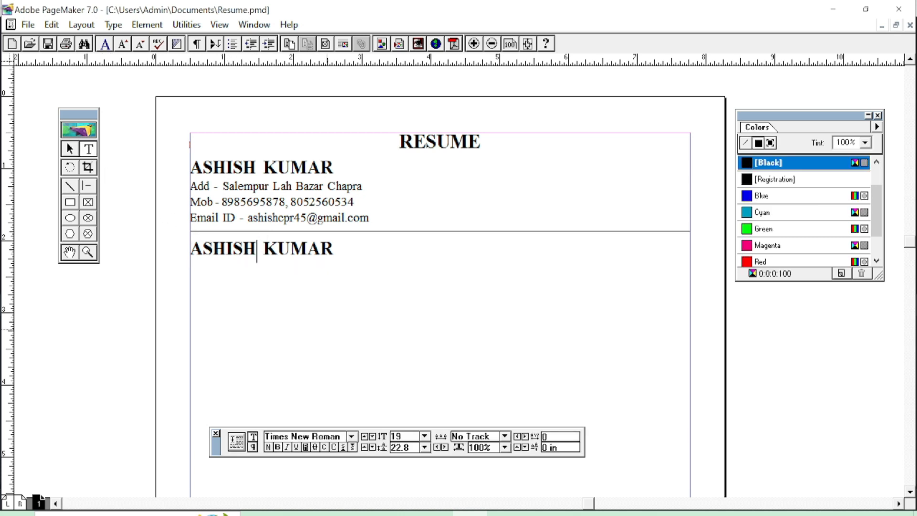
key("ctrl+a")
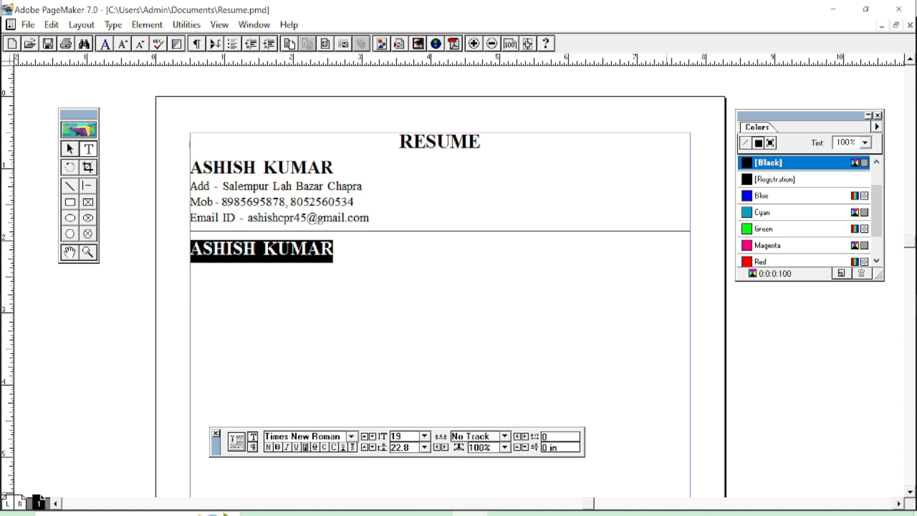
type("Career Objective")
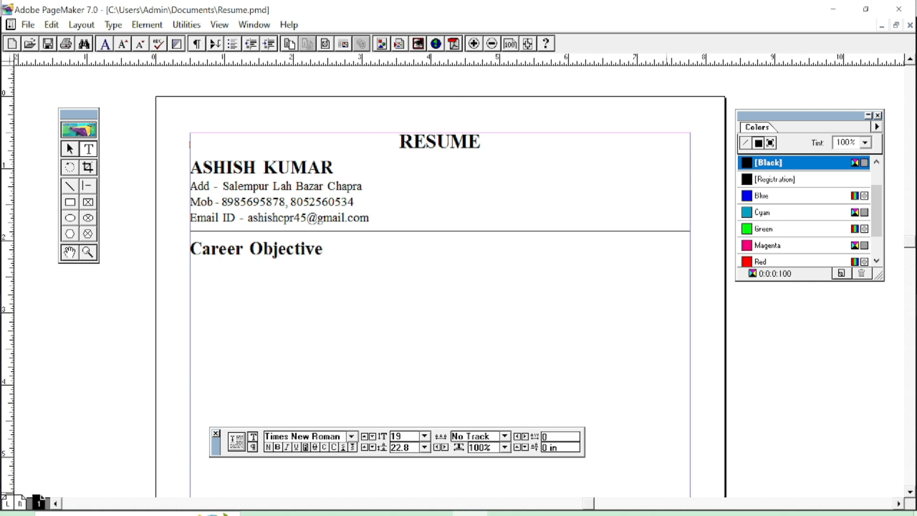
key("shift+Home")
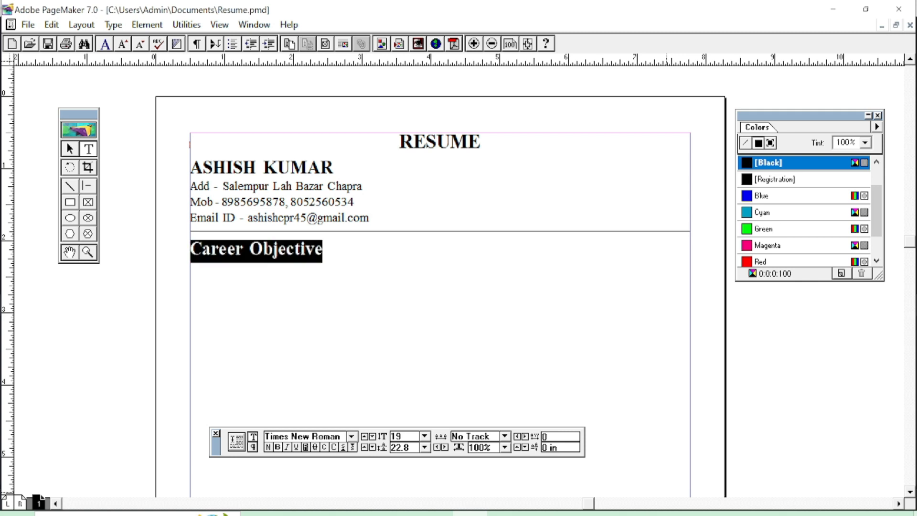
key("ctrl+shift+comma")
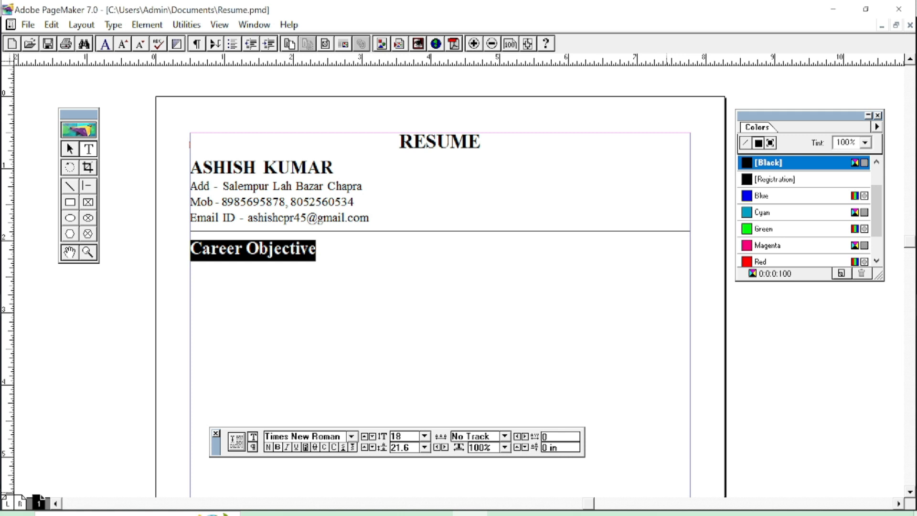
key("ctrl+shift+comma")
key("ctrl+shift+u")
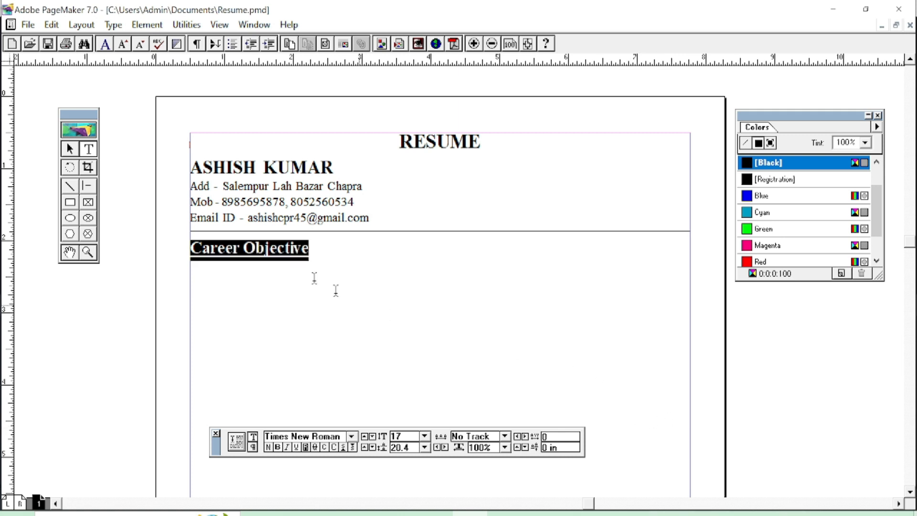
Nudge the Career Objective heading into place, then switch to the Word résumé.
left_click(71, 151)
left_click(262, 248)
key("Right")
key("Right")
key("Right")
key("Right")
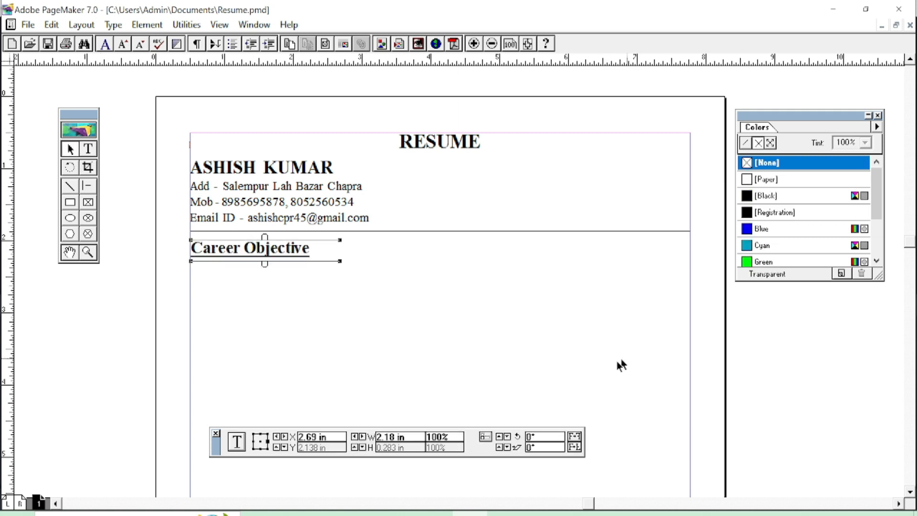
key("Left")
key("Left")
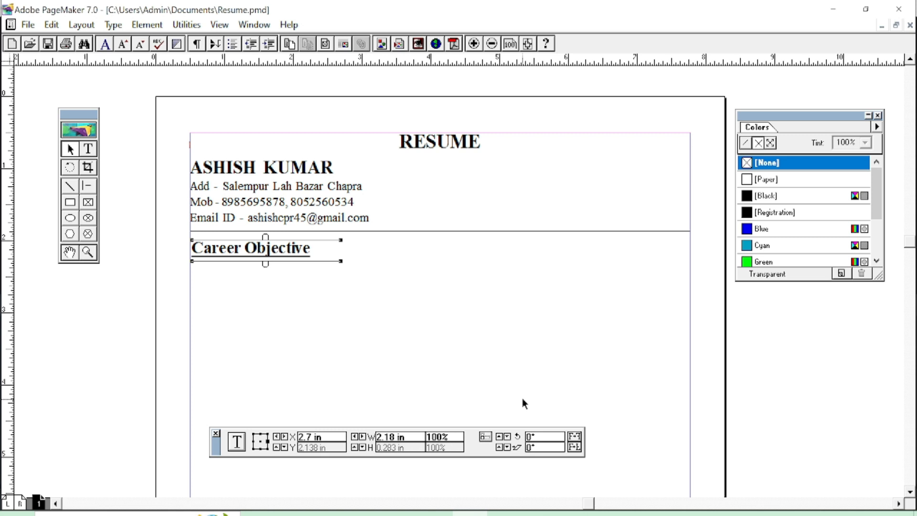
key("Up")
key("Up")
key("Up")
left_click(289, 265)
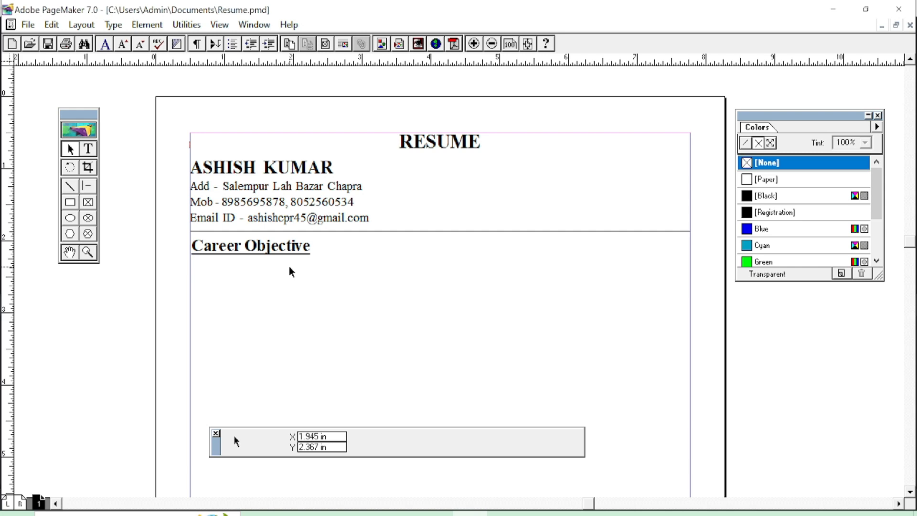
key("alt+Tab")
scroll(378, 328, "down", 1)
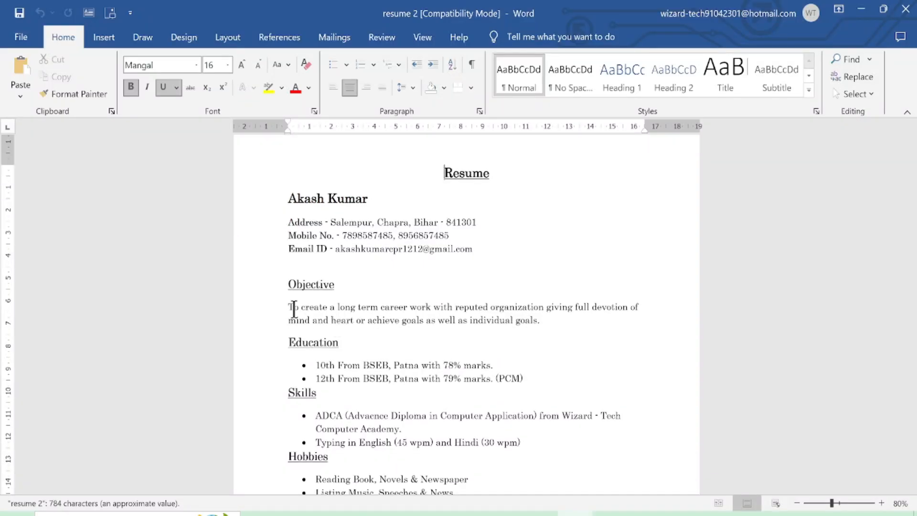
Copy the Objective paragraph from the Word résumé, dismissing the Get Genuine Office popup.
left_click_drag(288, 307, 540, 321)
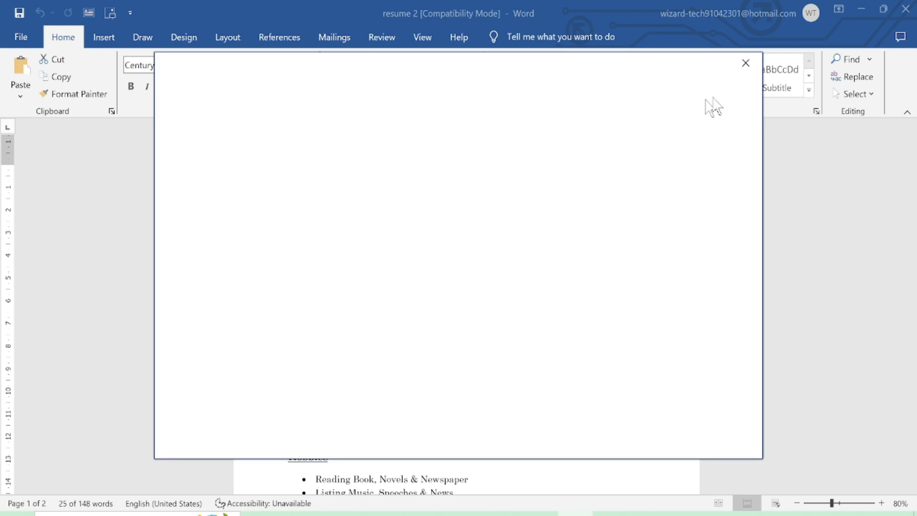
left_click(746, 62)
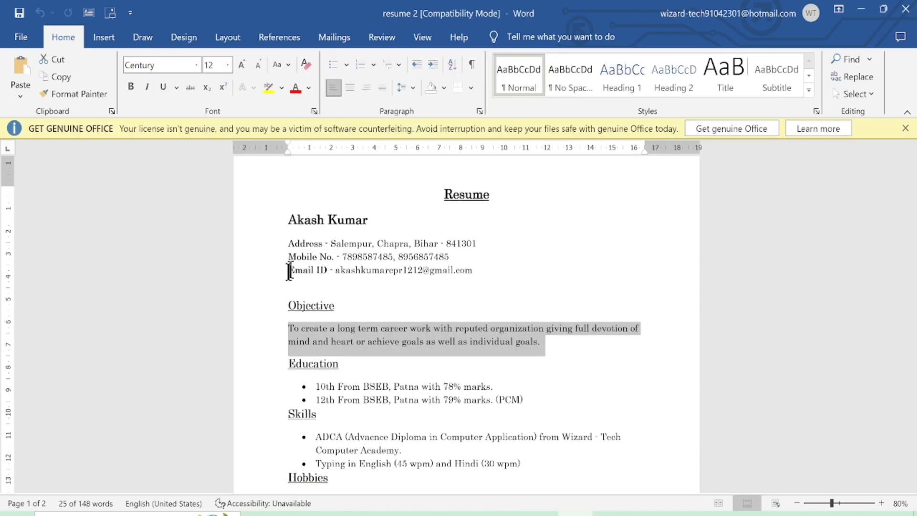
right_click(360, 332)
left_click(393, 135)
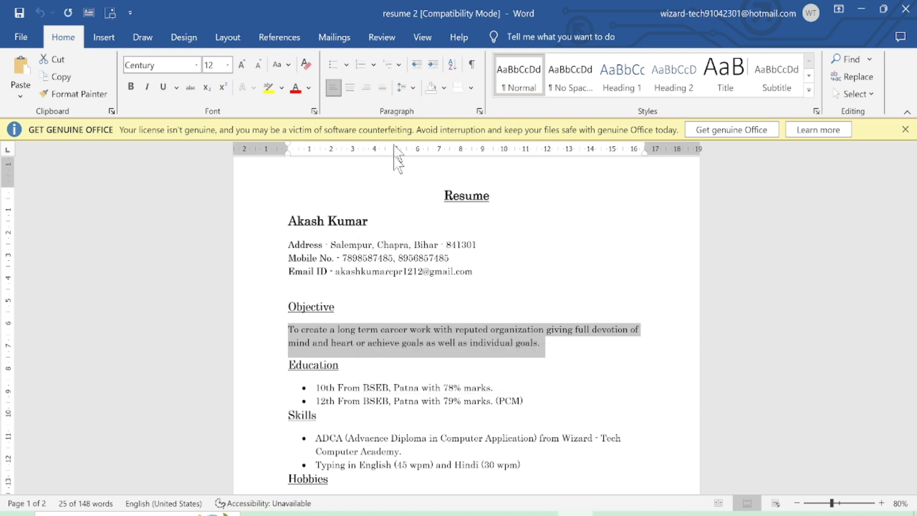
Paste the copied objective paragraph into a new text frame and set it in Times New Roman.
key("alt+Tab")
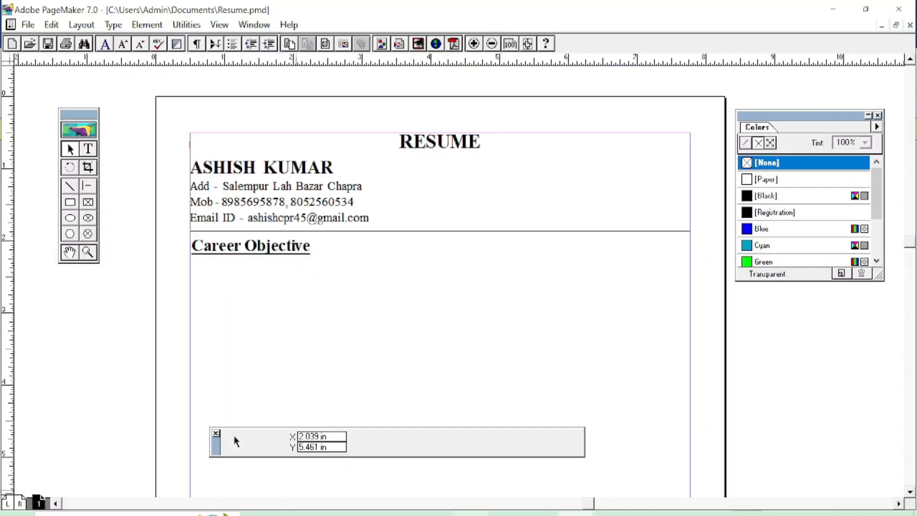
left_click(95, 154)
left_click_drag(327, 298, 656, 359)
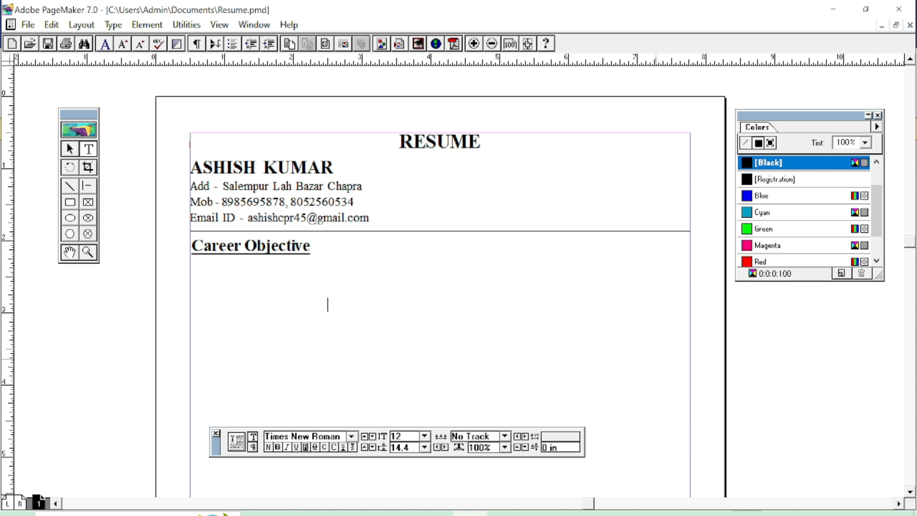
key("ctrl+v")
left_click(444, 338)
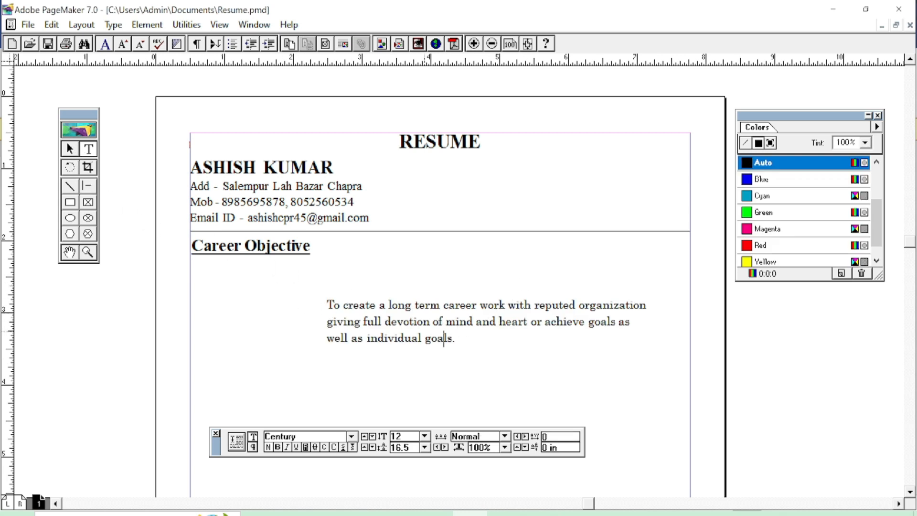
key("ctrl+a")
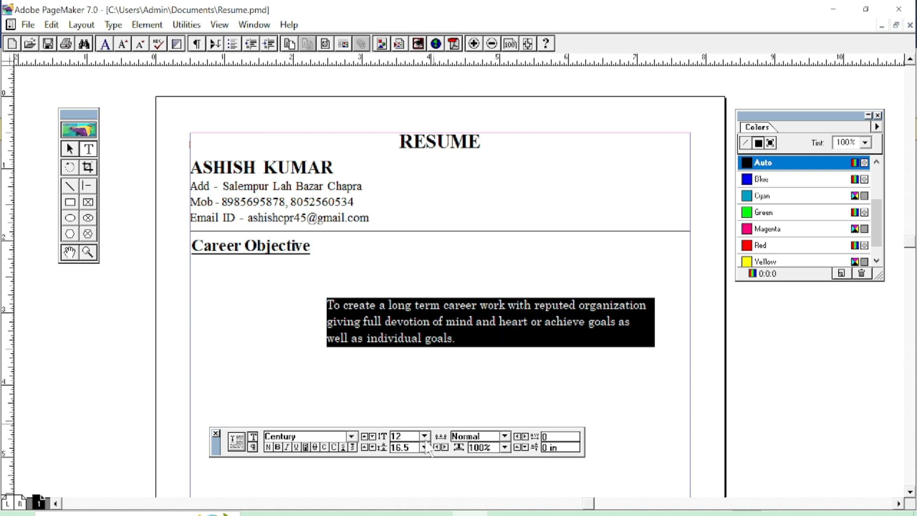
left_click(352, 437)
type("àà")
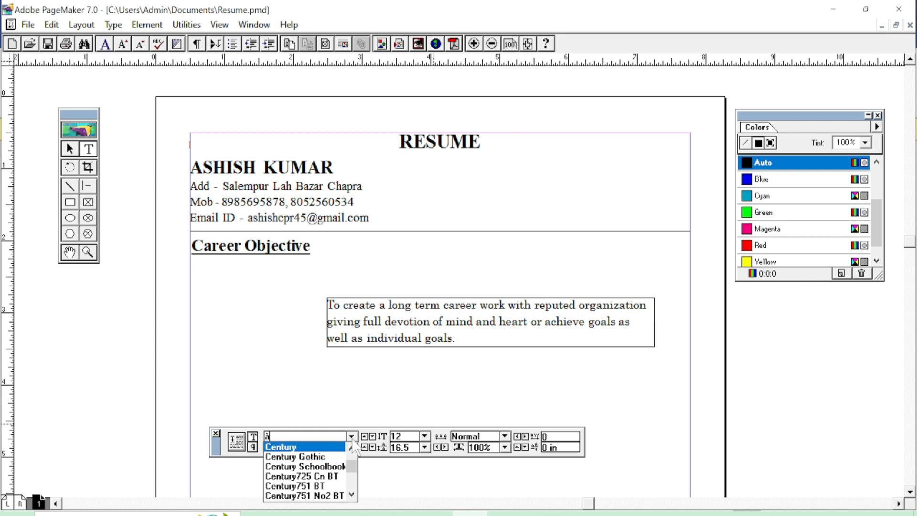
type("t")
left_click(318, 457)
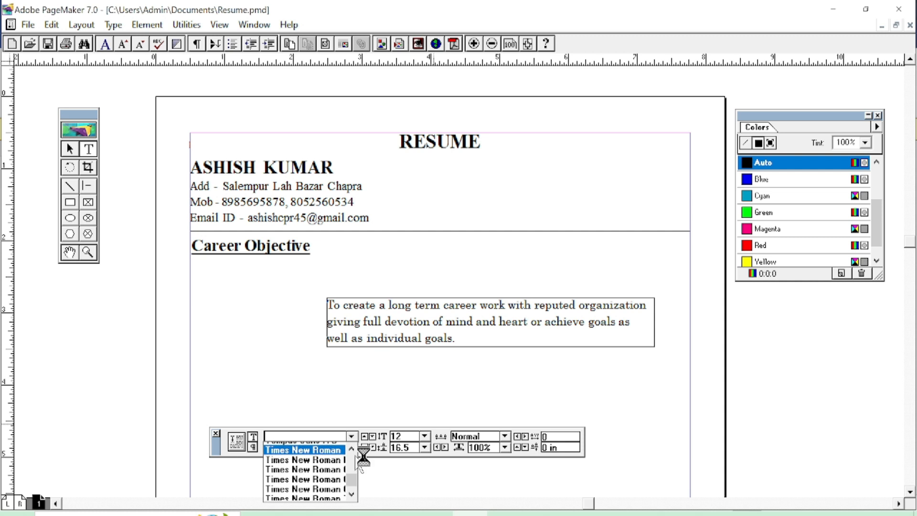
left_click(385, 334)
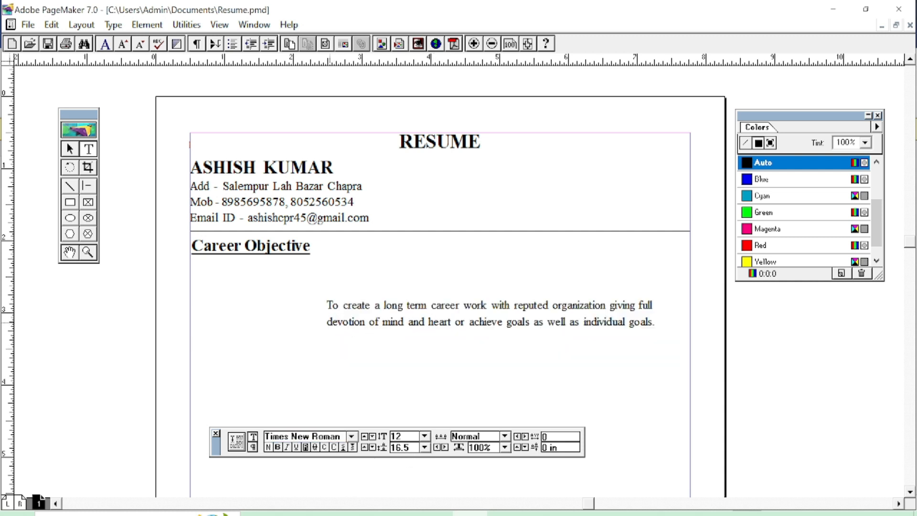
Move the paragraph block up under the Career Objective heading and widen it to the right margin.
left_click(69, 149)
left_click(389, 316)
left_click_drag(389, 316, 272, 272)
left_click_drag(530, 306, 690, 295)
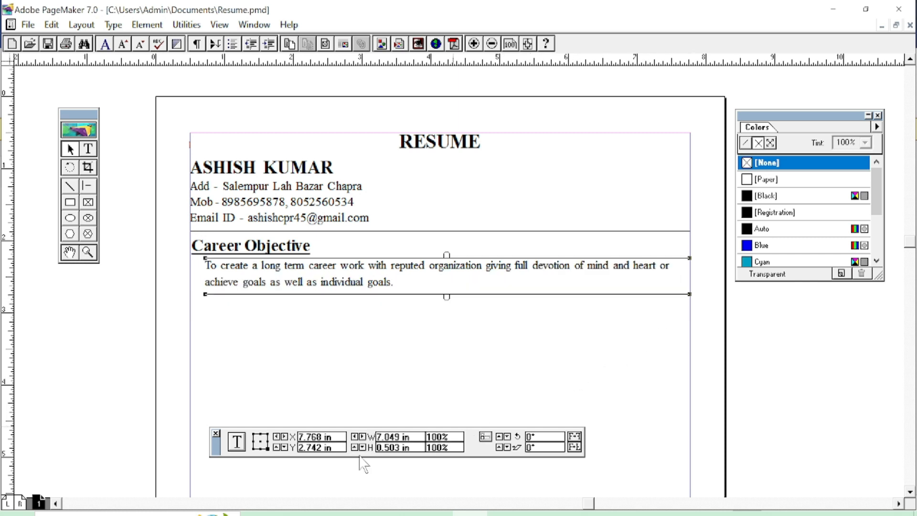
Justify the whole objective paragraph and nudge its block slightly down.
left_click(88, 149)
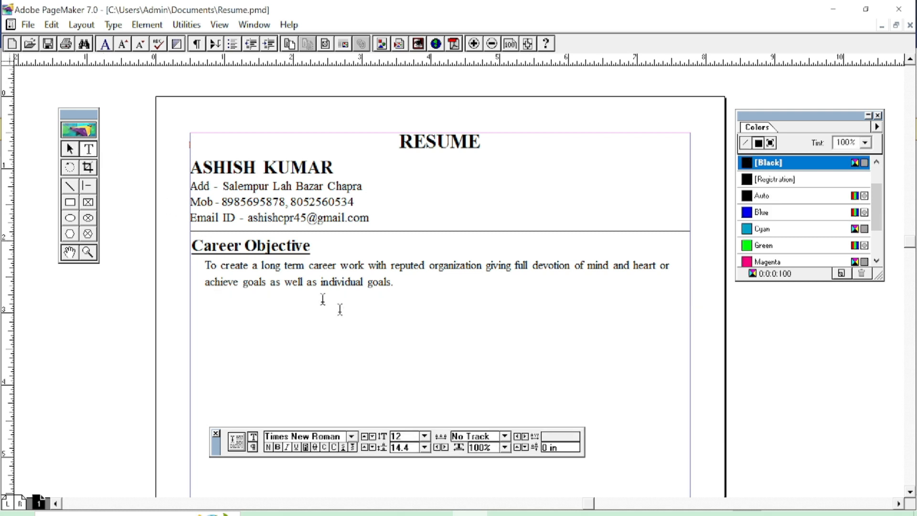
left_click(336, 265)
key("ctrl+a")
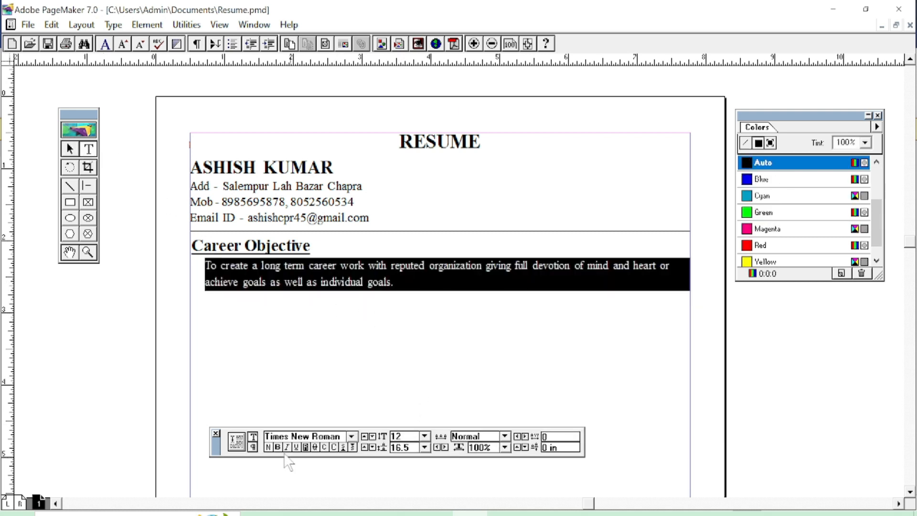
key("ctrl+shift+j")
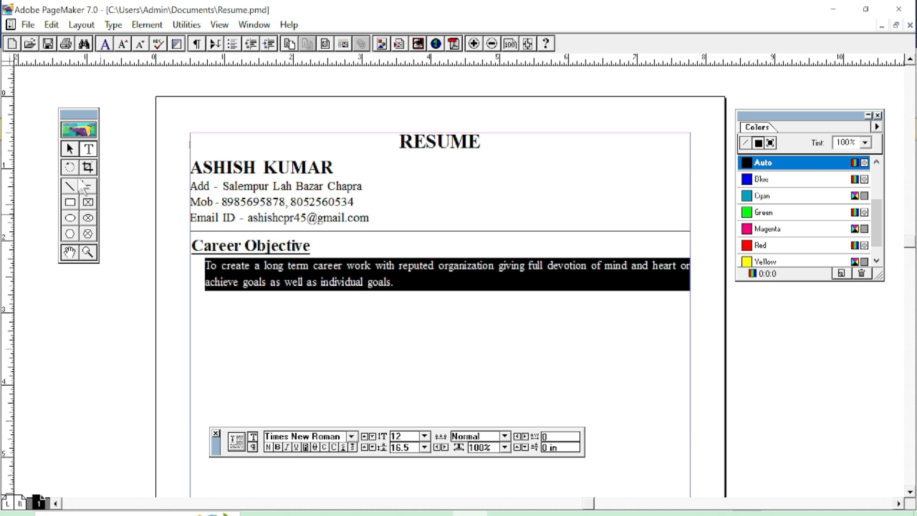
left_click(70, 149)
left_click(245, 282)
key("Down")
key("Down")
key("Down")
key("Down")
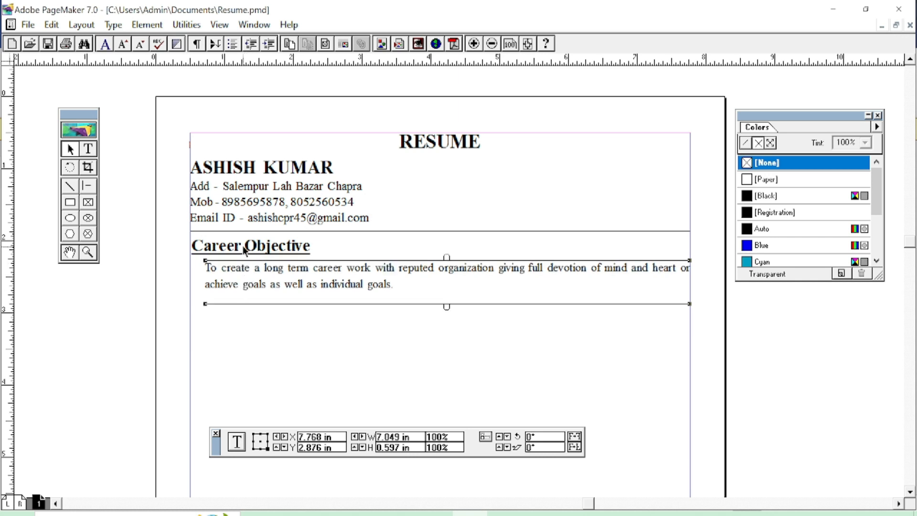
left_click(245, 250)
Copy the heading below the paragraph, retitle it 'Educational Details', then switch to the Word résumé.
left_click_drag(245, 249, 243, 319)
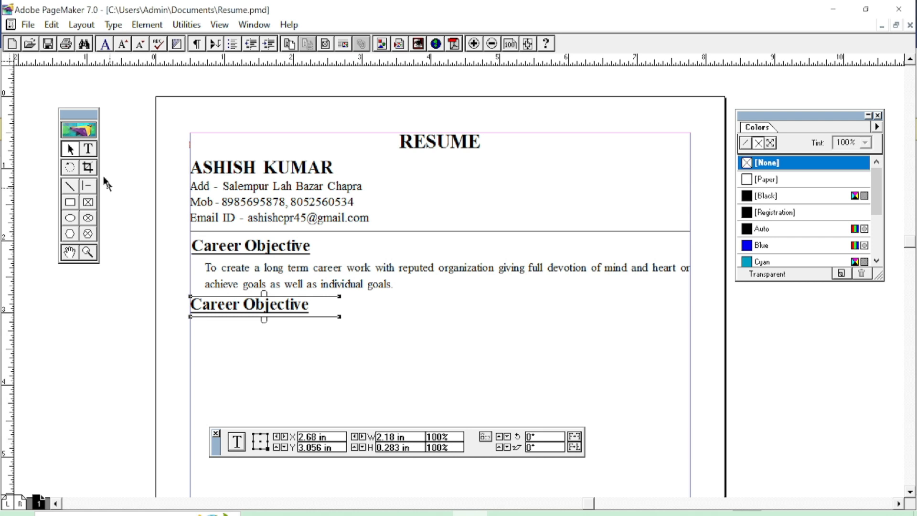
left_click(87, 149)
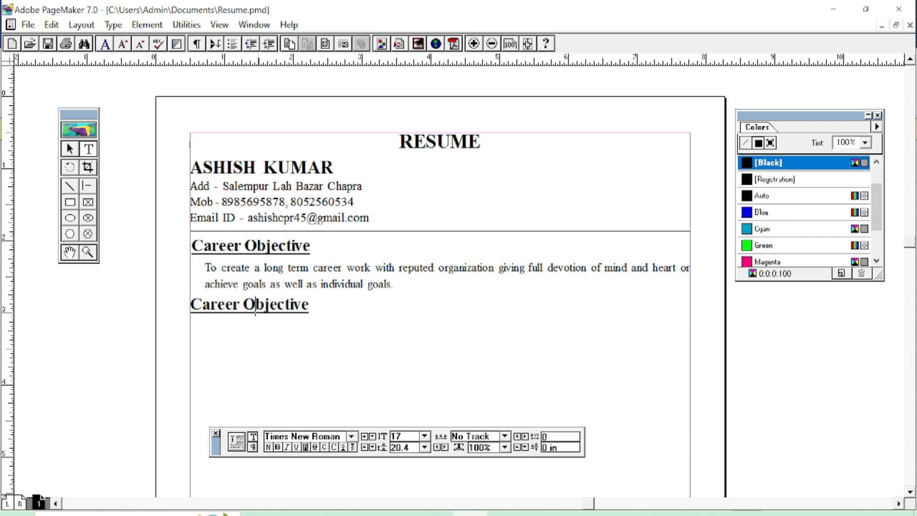
triple_click(237, 305)
type("Education")
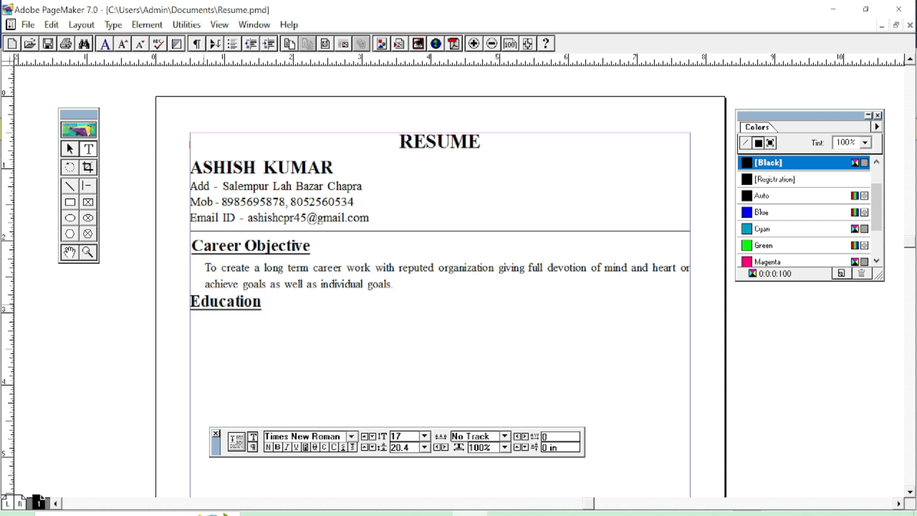
type("al Details")
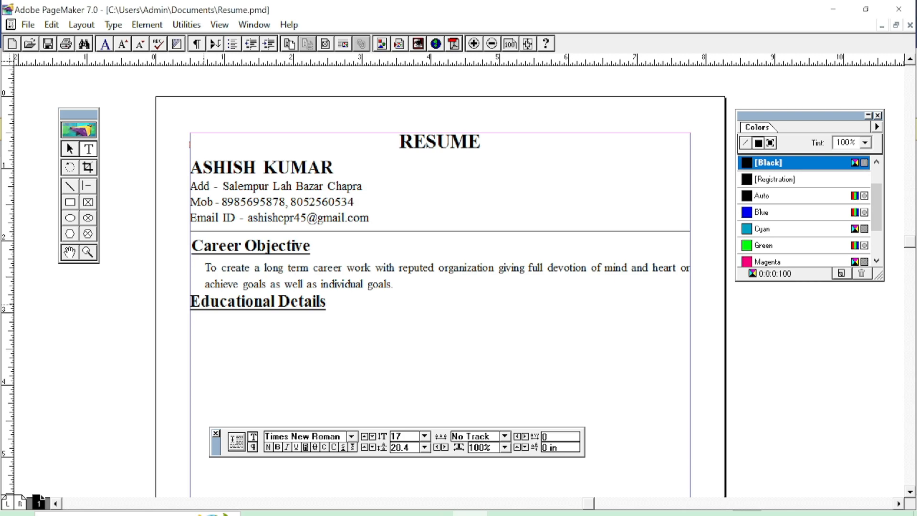
key("alt+Tab")
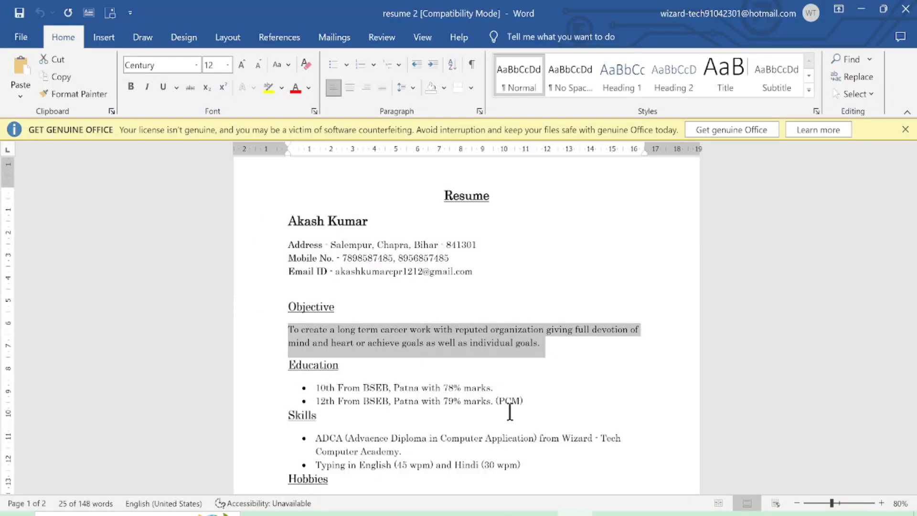
Back in PageMaker, move the Educational Details heading slightly lower.
key("alt+Tab")
left_click(71, 149)
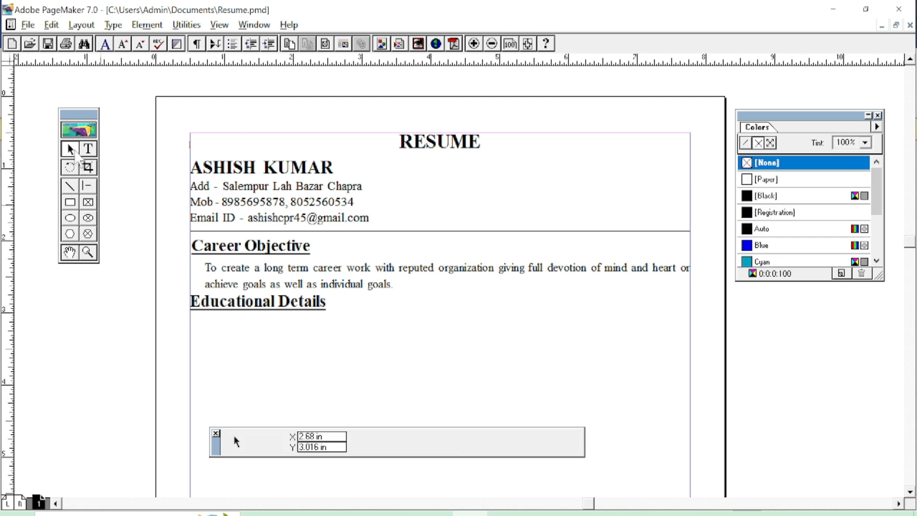
left_click(242, 308)
left_click_drag(243, 310, 244, 314)
Copy the three-line contact block under Educational Details and widen it to 7.018 in.
left_click(282, 287)
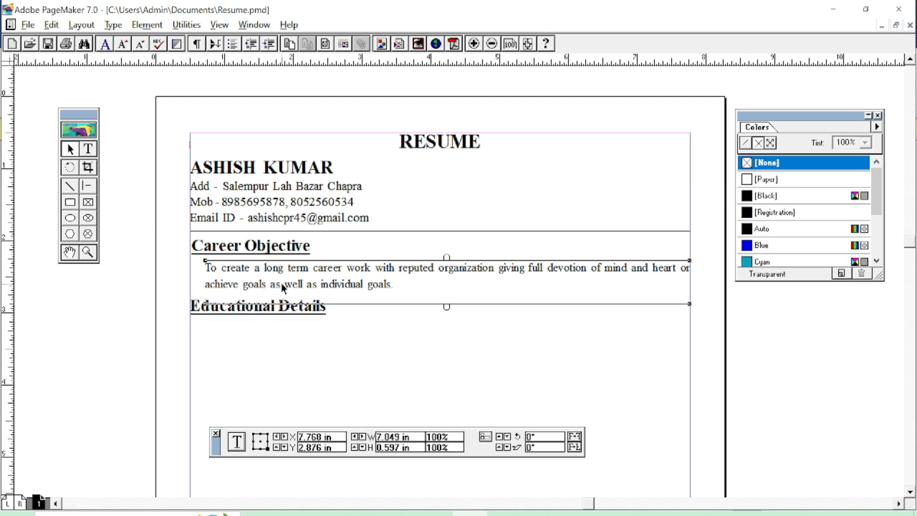
left_click(262, 212)
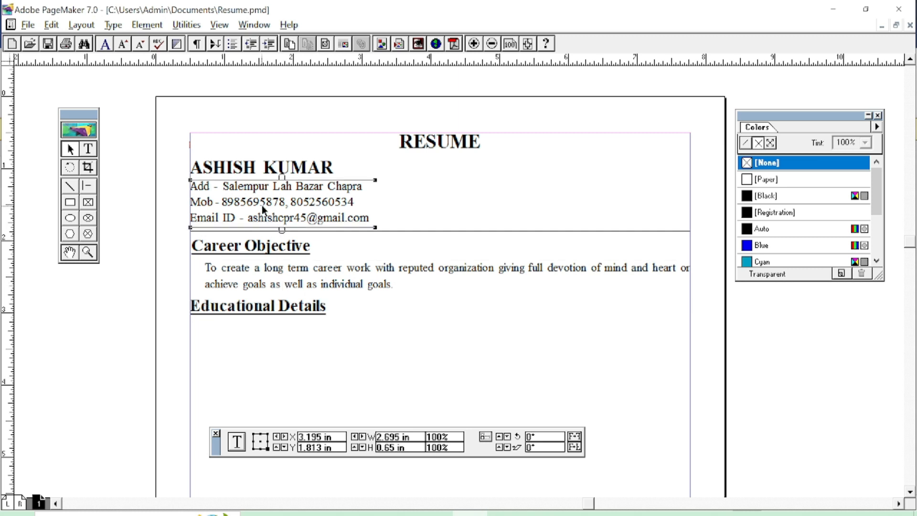
left_click_drag(262, 205, 276, 344)
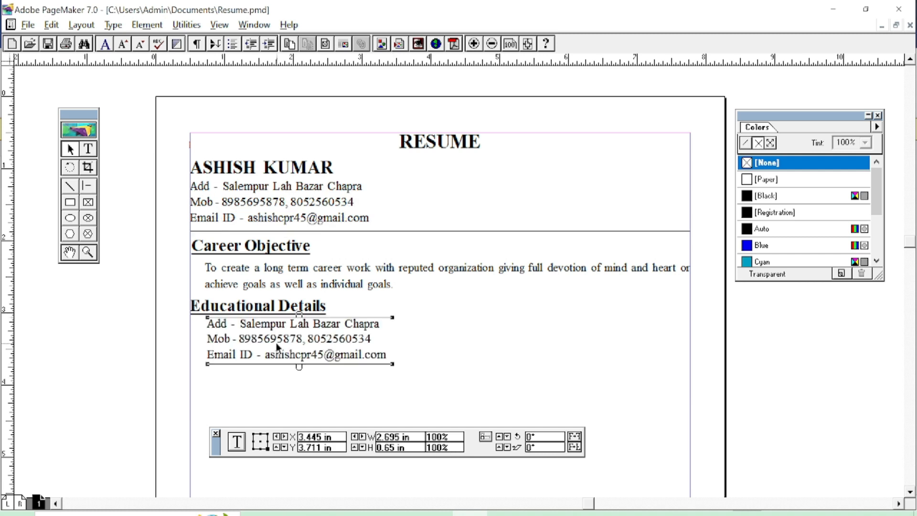
key("Down")
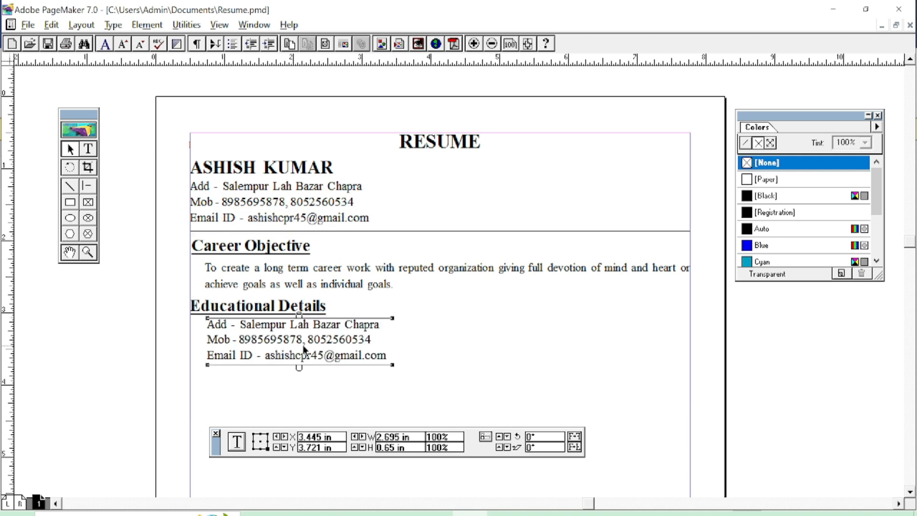
left_click_drag(393, 366, 688, 371)
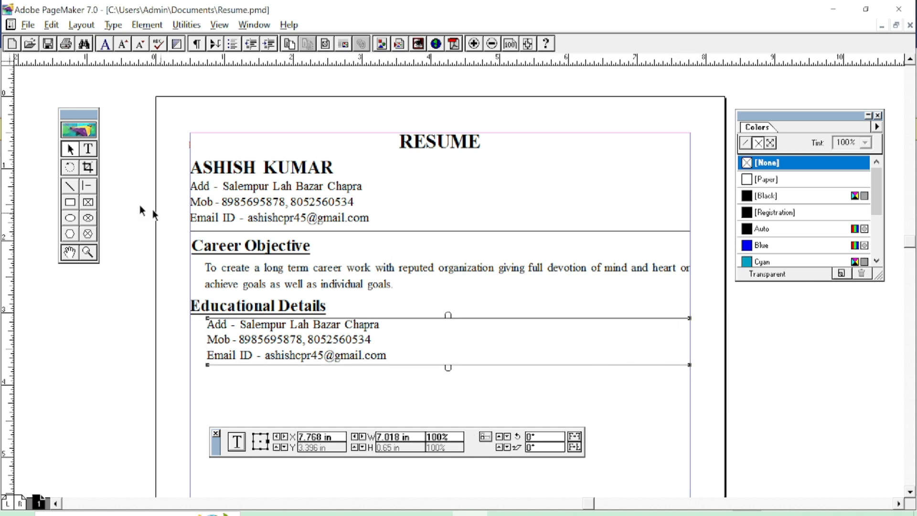
left_click(89, 149)
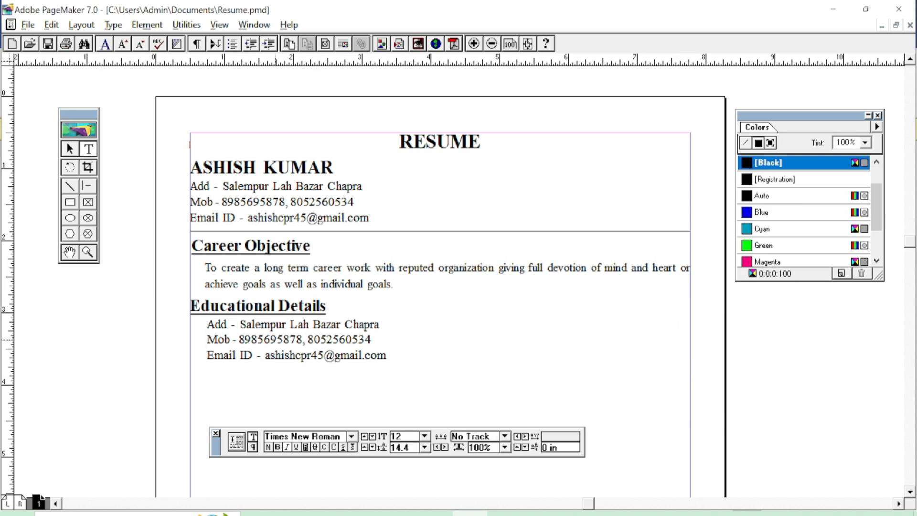
Replace the copied lines with '10th from BSEB Patna with 72% Marks' and '12th … 78% Marks (PCM)'.
left_click(276, 340)
key("ctrl+a")
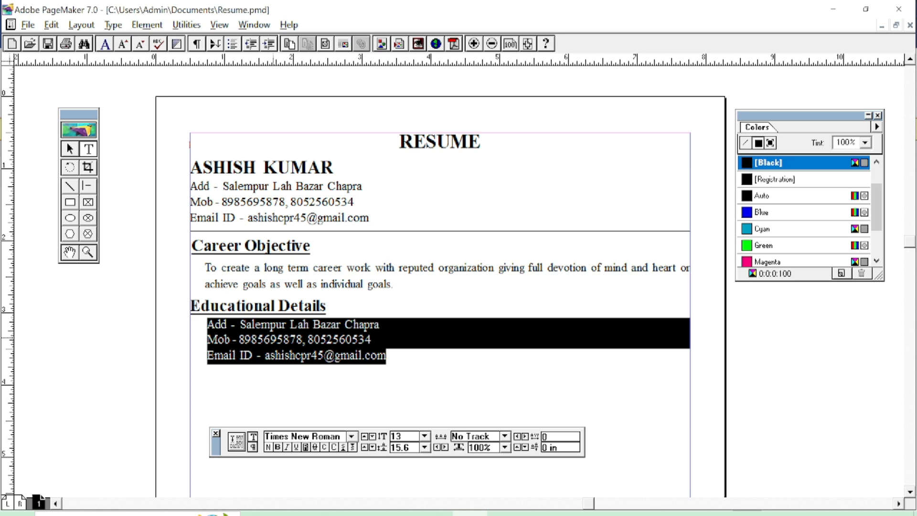
type("10th from")
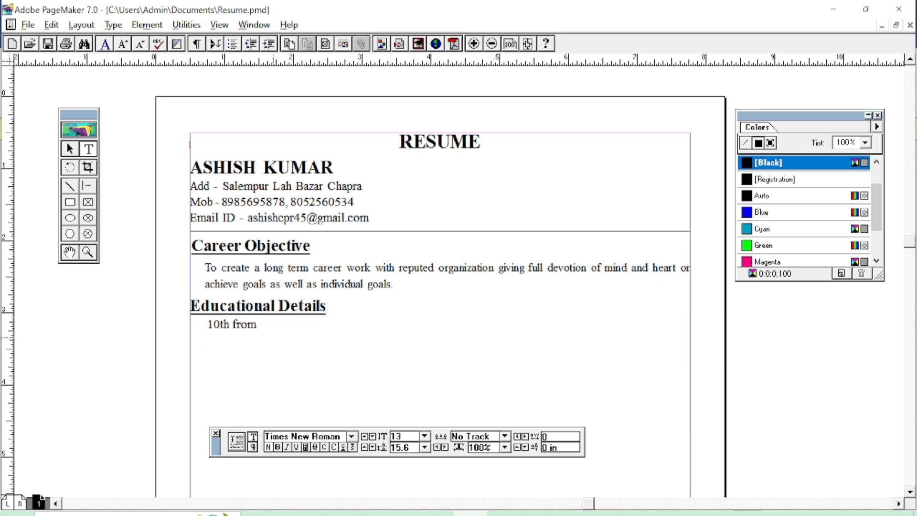
type(" BSEB P")
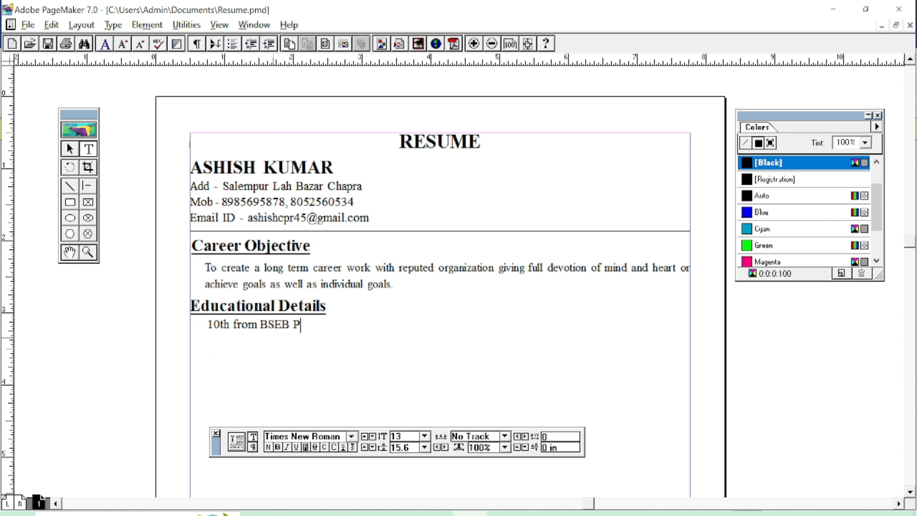
type("atna with ")
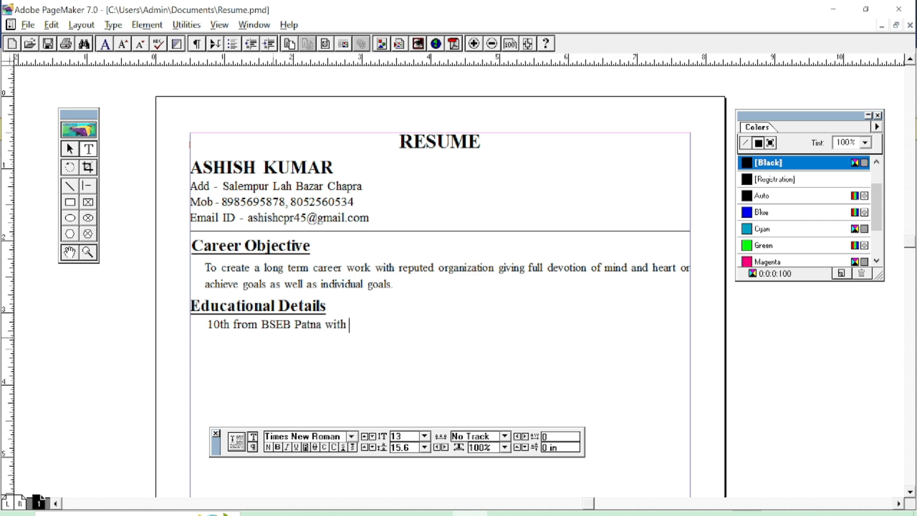
type("72")
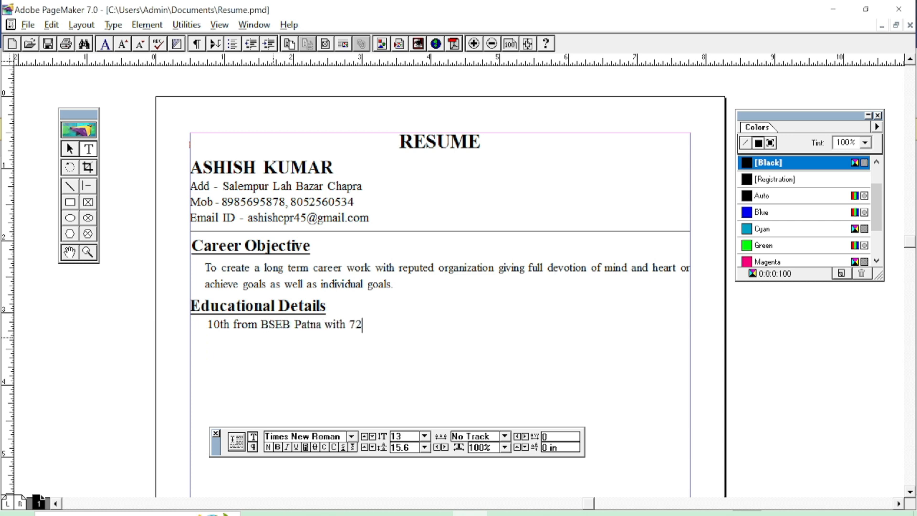
type("% marks. ")
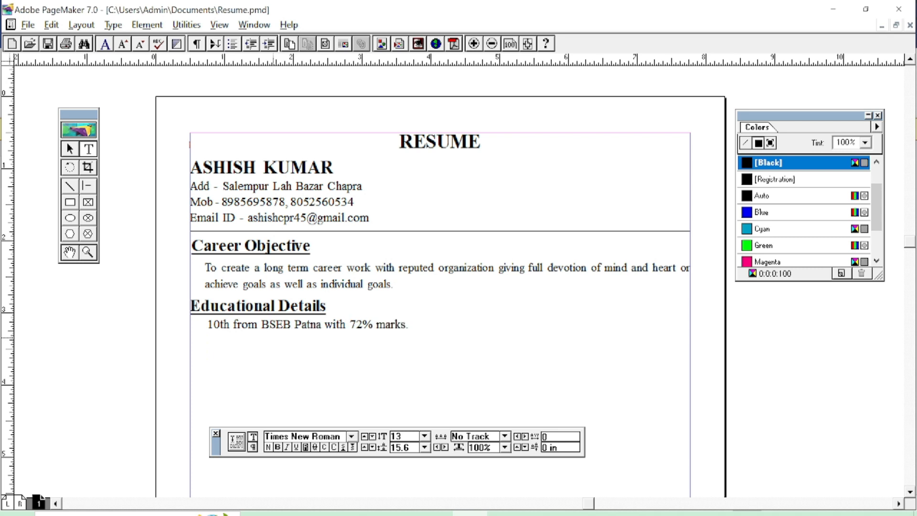
type("12th from BSEB ")
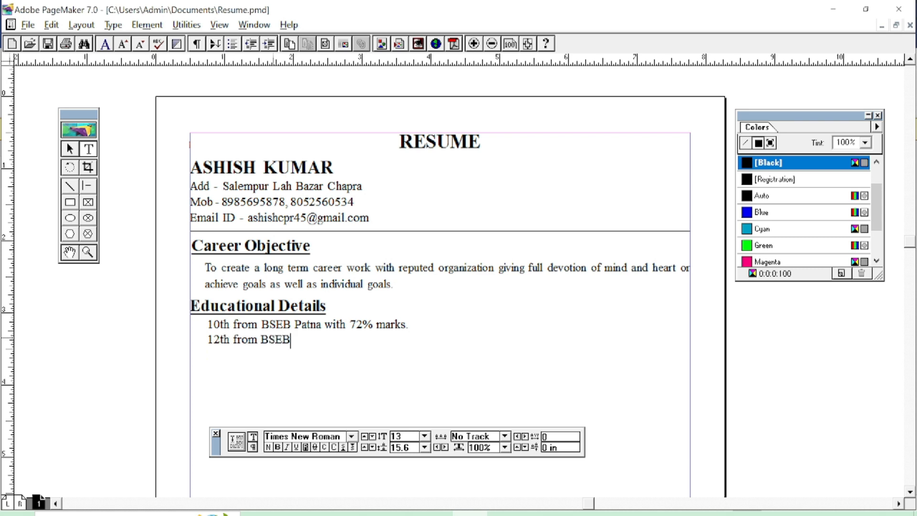
type("Patna")
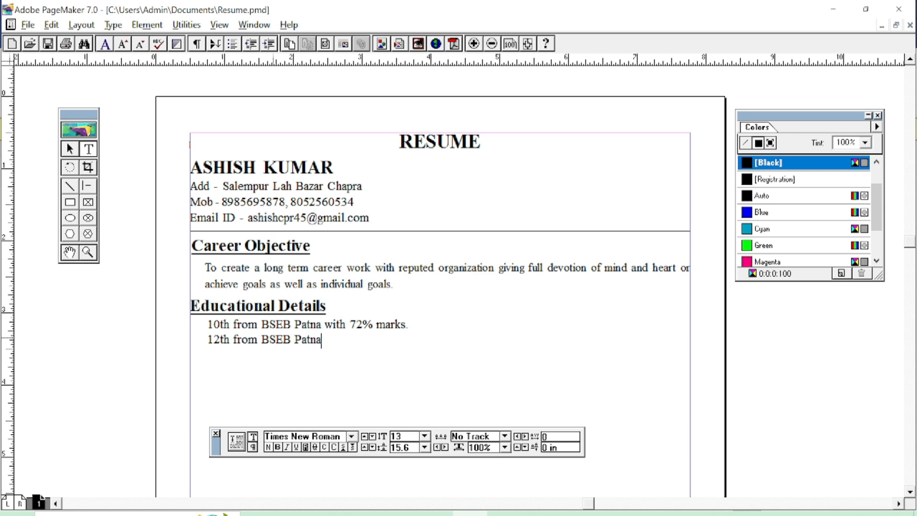
type(" with 78%")
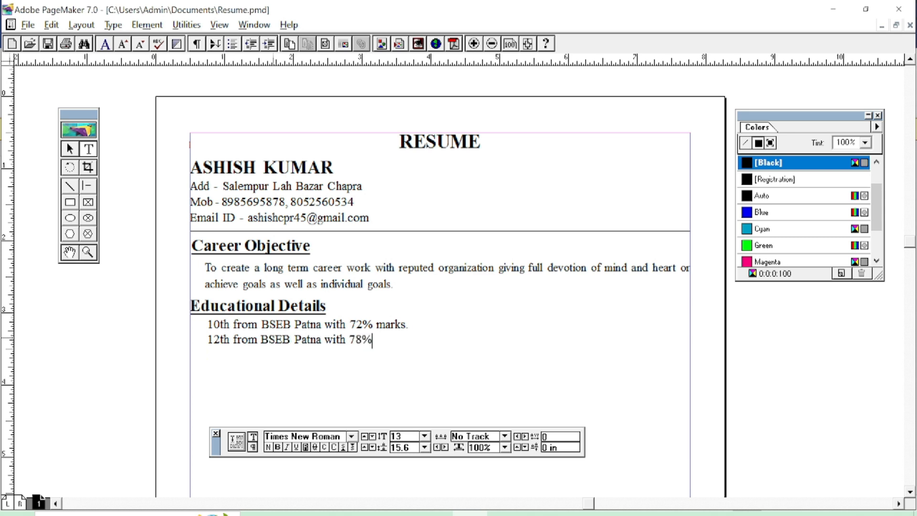
type(" Marks")
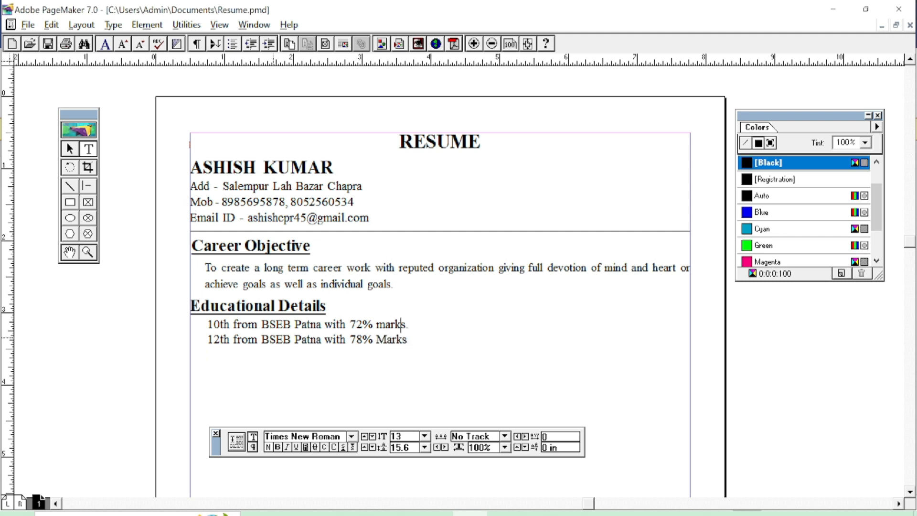
key("BackSpace")
type("Marks in")
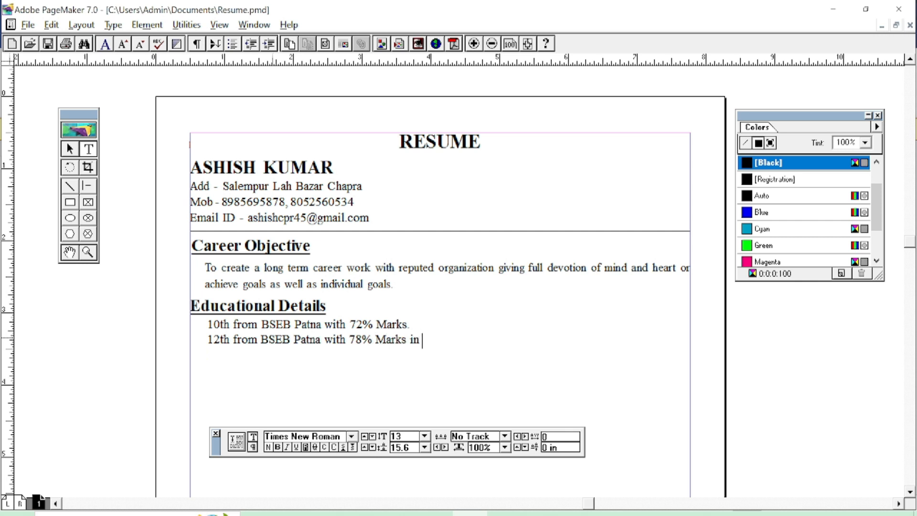
type(" (PCM")
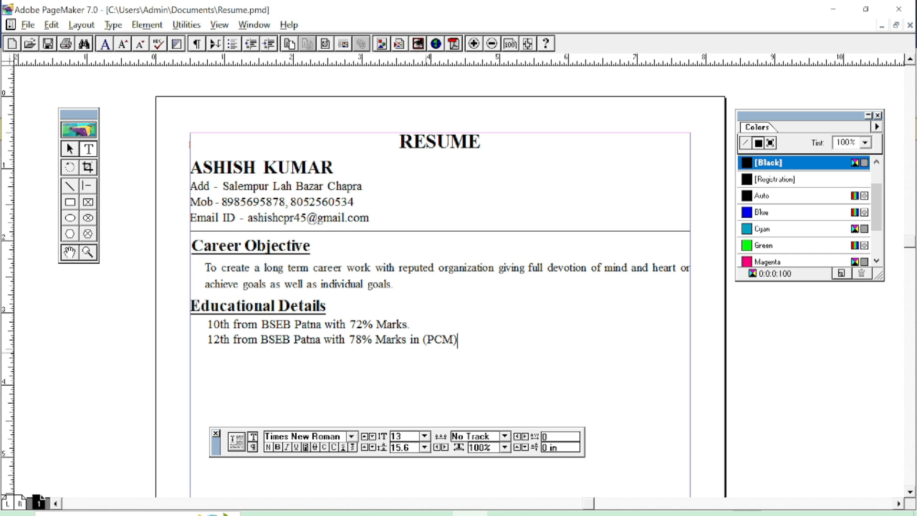
key("Left")
key("Left")
key("Left")
key("Left")
key("Left")
key("Left")
key("BackSpace")
key("BackSpace")
key("BackSpace")
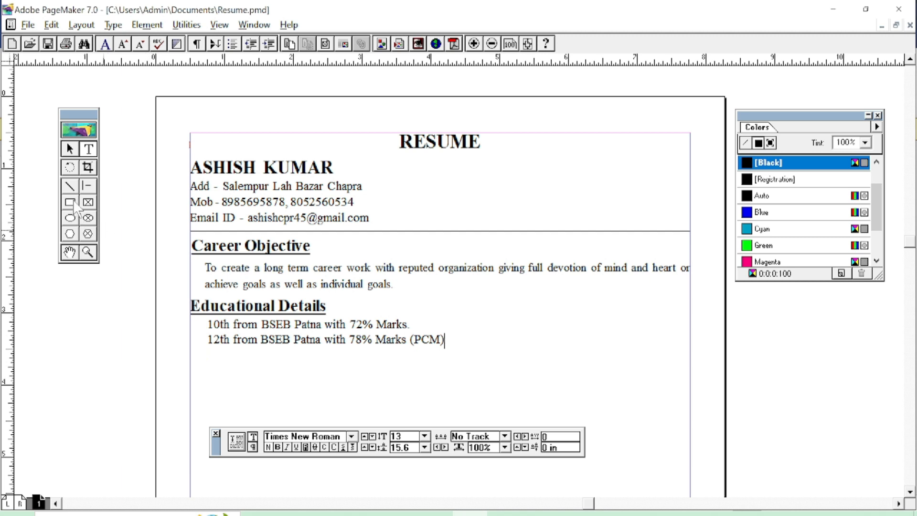
Draw a rectangle at the top right with a [Black] stroke and widen it slightly.
left_click(71, 202)
left_click_drag(588, 159, 649, 229)
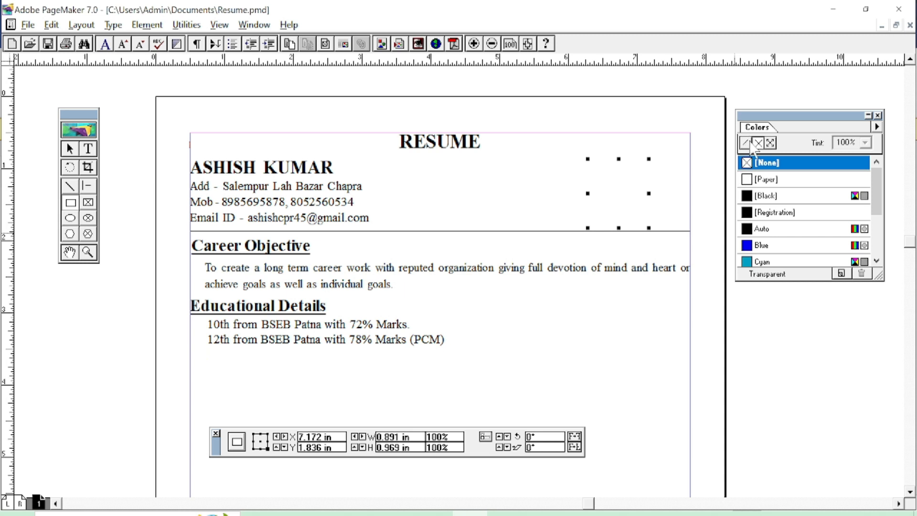
left_click(748, 198)
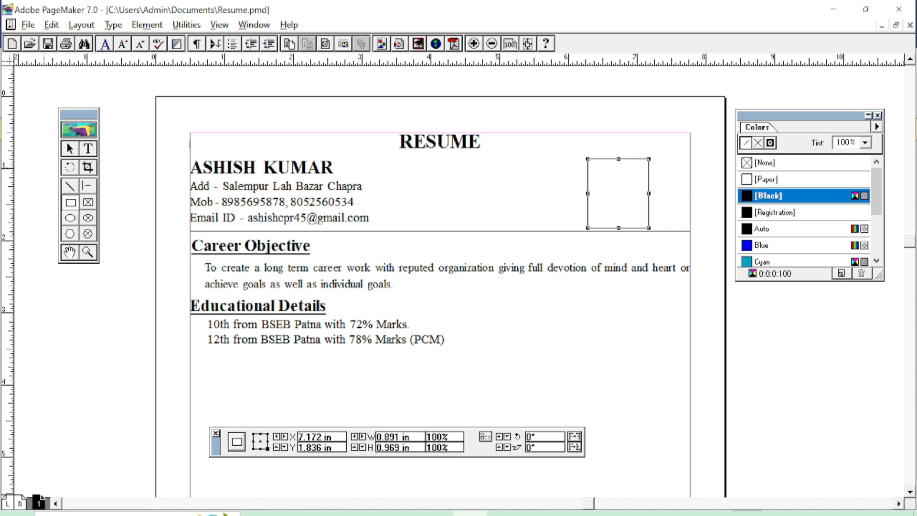
left_click(113, 165)
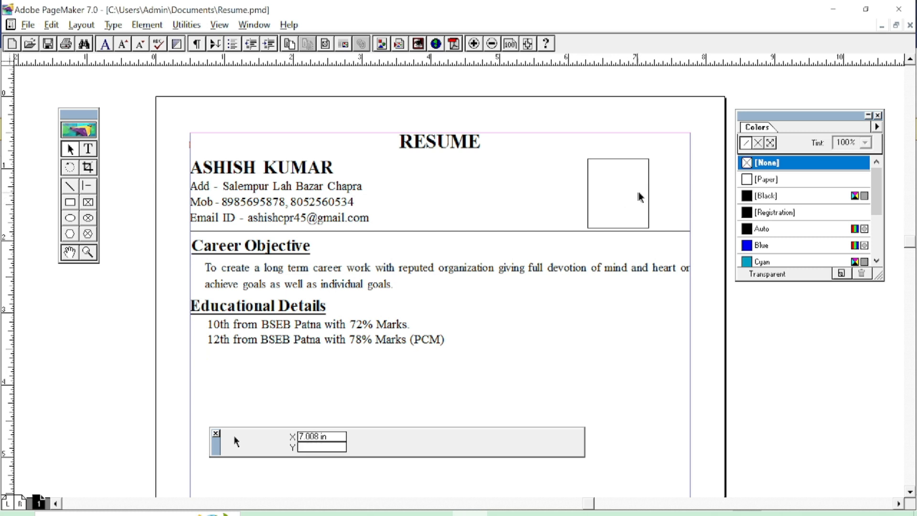
left_click(649, 198)
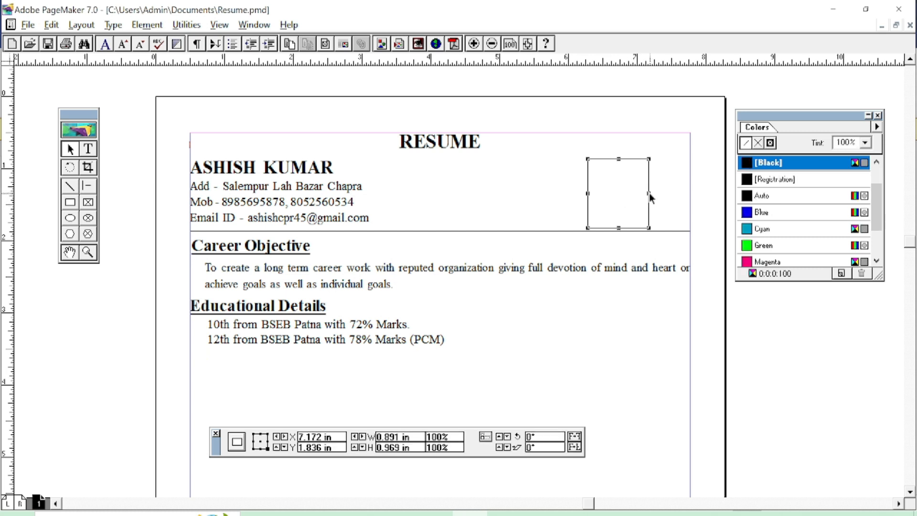
left_click_drag(648, 196, 656, 195)
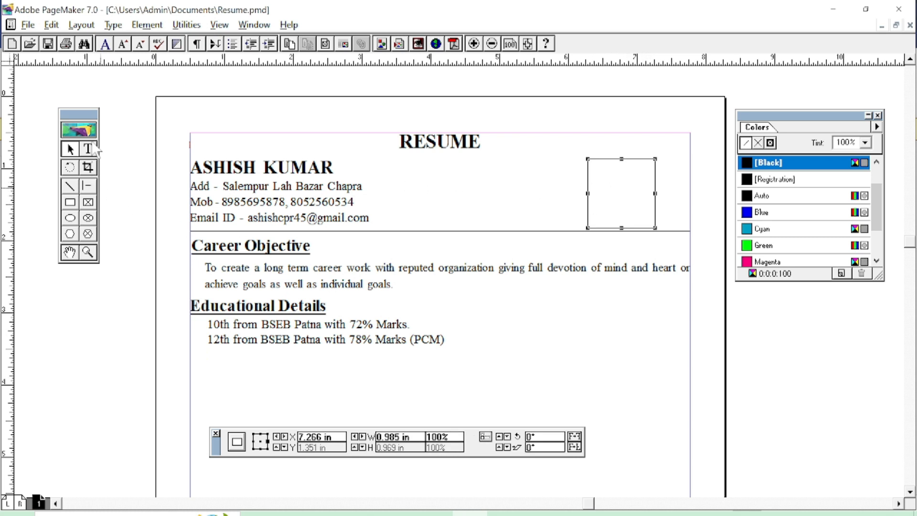
Create a text frame beside the page for the photo label.
left_click(89, 149)
left_click_drag(410, 324, 444, 340)
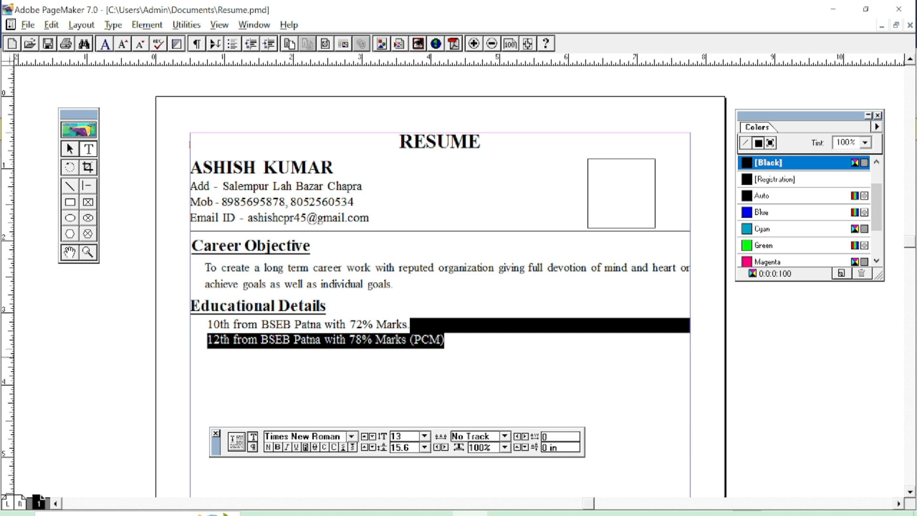
left_click_drag(753, 348, 850, 378)
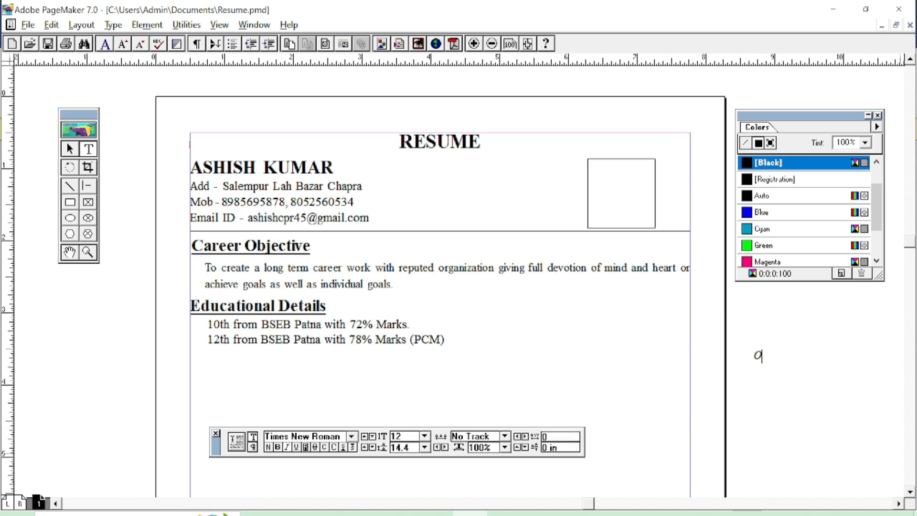
Type 'Photo' and make it bold, not italic.
type("Photo")
key("ctrl+a")
key("ctrl+shift+i")
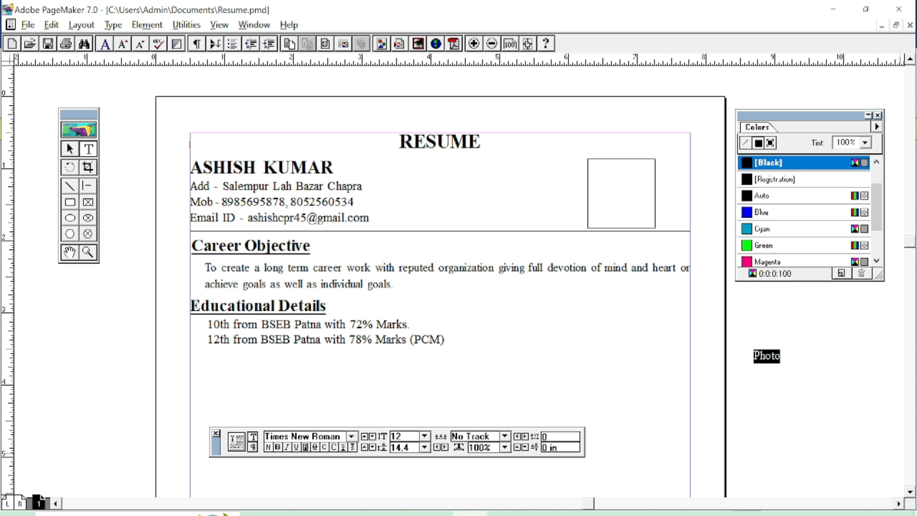
key("ctrl+shift+b")
Move the Photo label into the photo frame and shrink its block to fit the word.
left_click(69, 149)
left_click(760, 358)
left_click_drag(764, 355, 607, 194)
left_click_drag(689, 201, 637, 202)
key("Right")
key("Right")
key("Right")
key("Right")
key("Right")
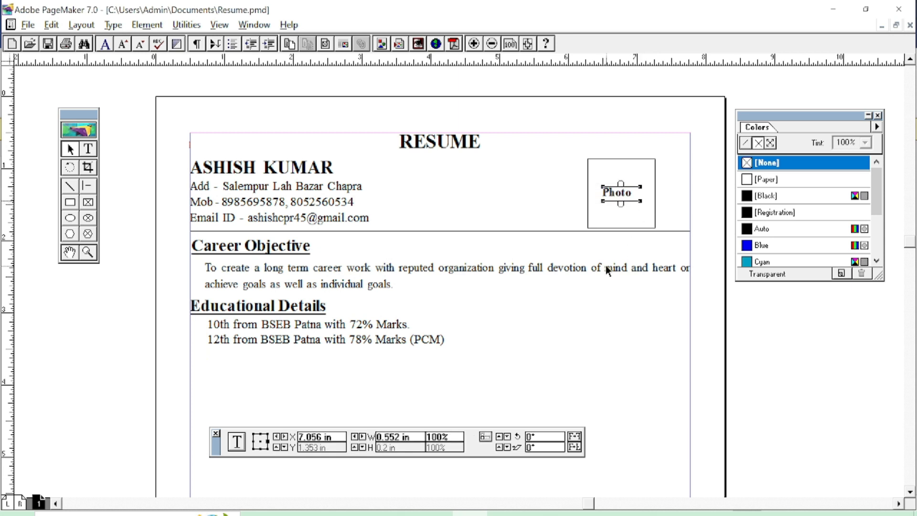
Deselect everything and fit the whole résumé page in the window.
left_click(616, 299)
left_click(835, 385)
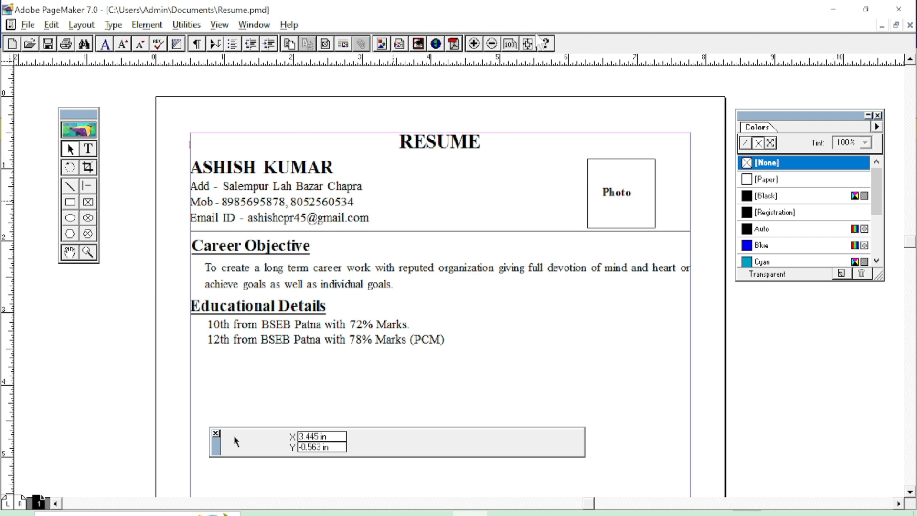
left_click(533, 48)
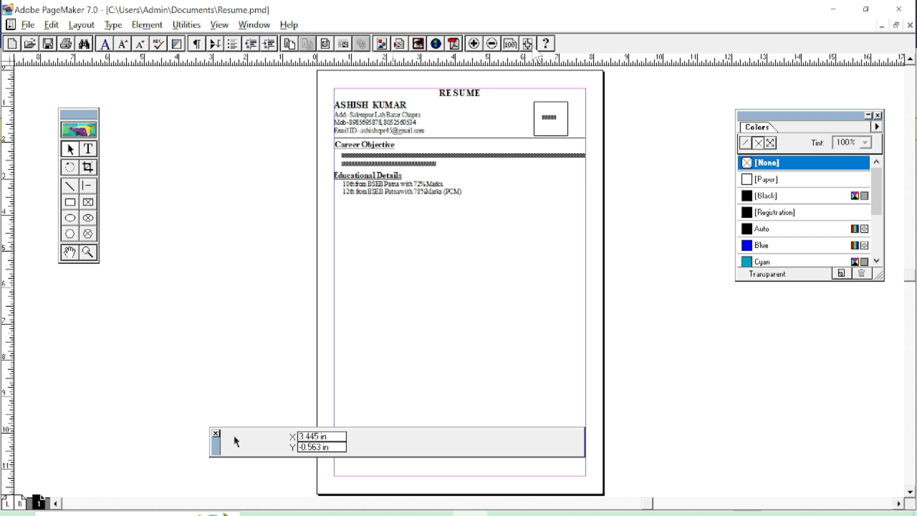
Place the text cursor in the Career Objective text, then open the File menu.
left_click(510, 156)
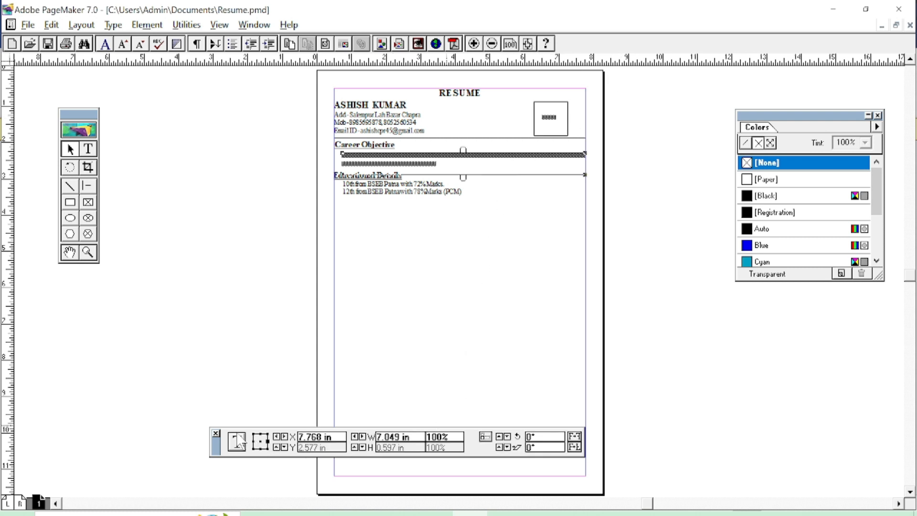
left_click(88, 149)
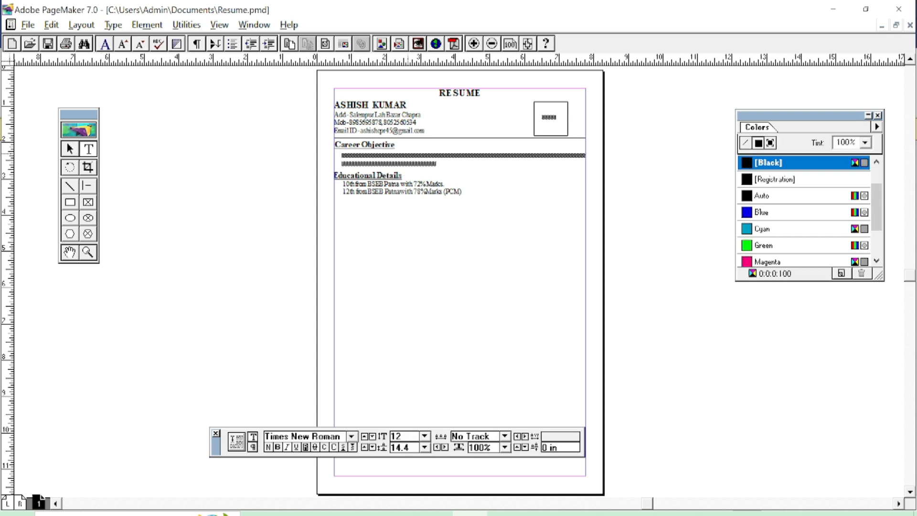
left_click(410, 155)
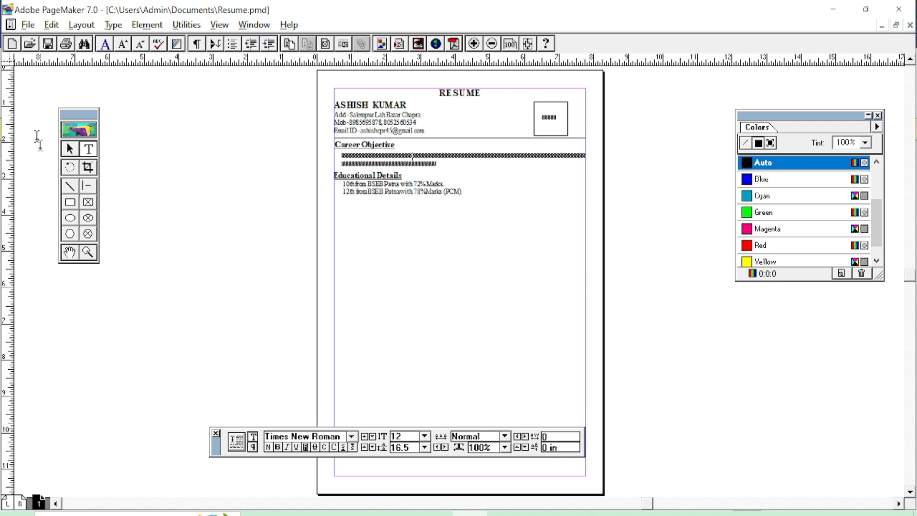
left_click(30, 26)
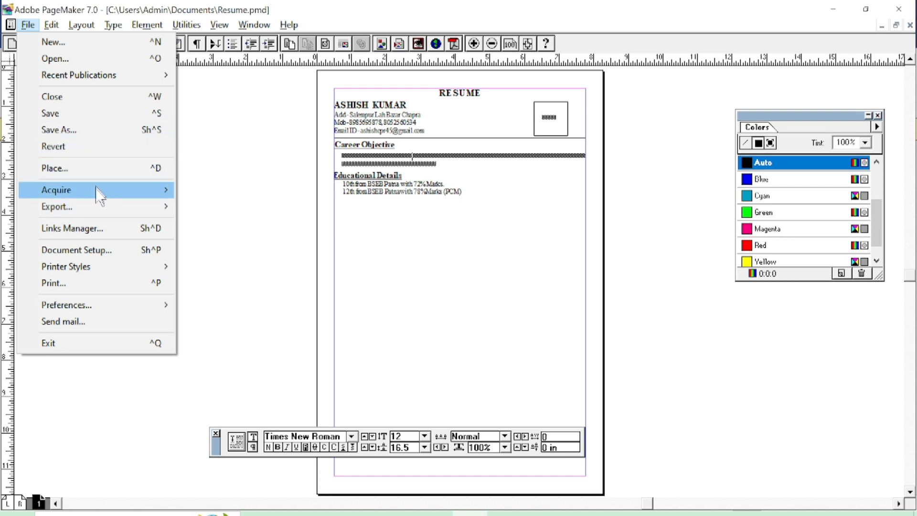
Print the résumé to a PDF file named 'resume' saved on the Desktop.
left_click(99, 281)
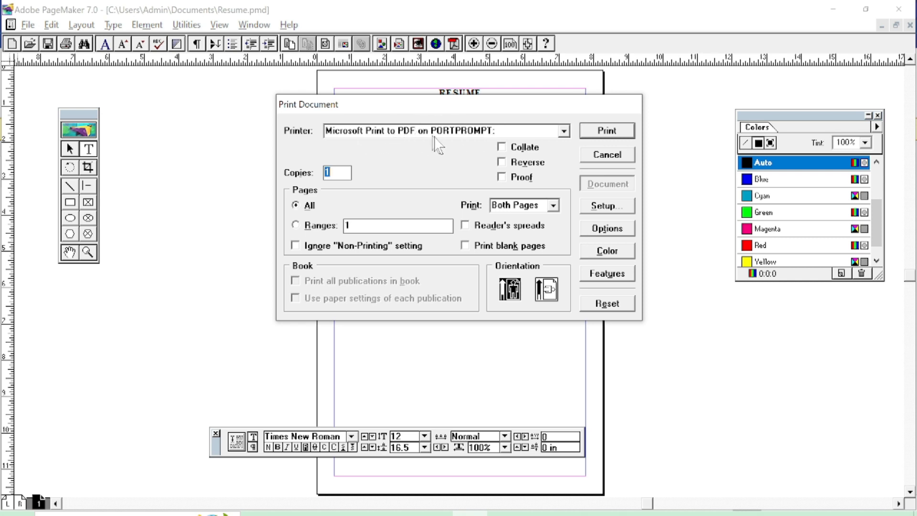
left_click(615, 137)
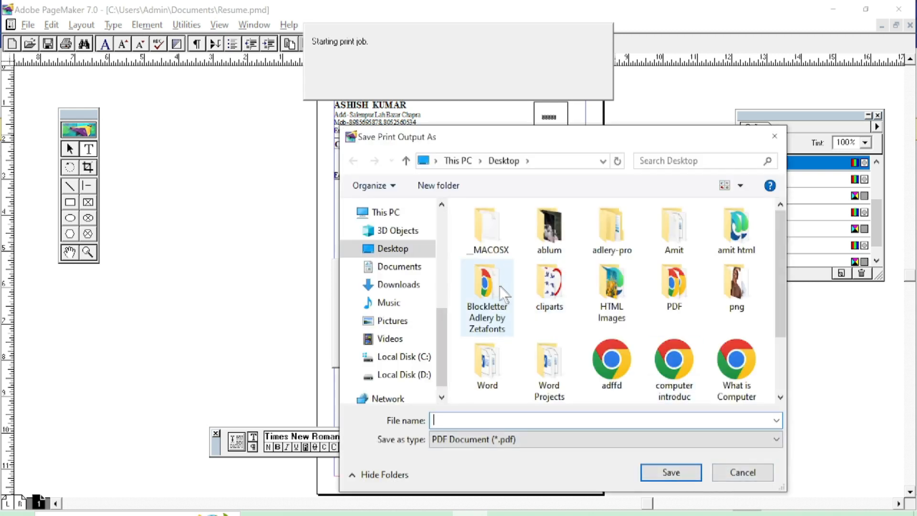
scroll(500, 286, "down", 2)
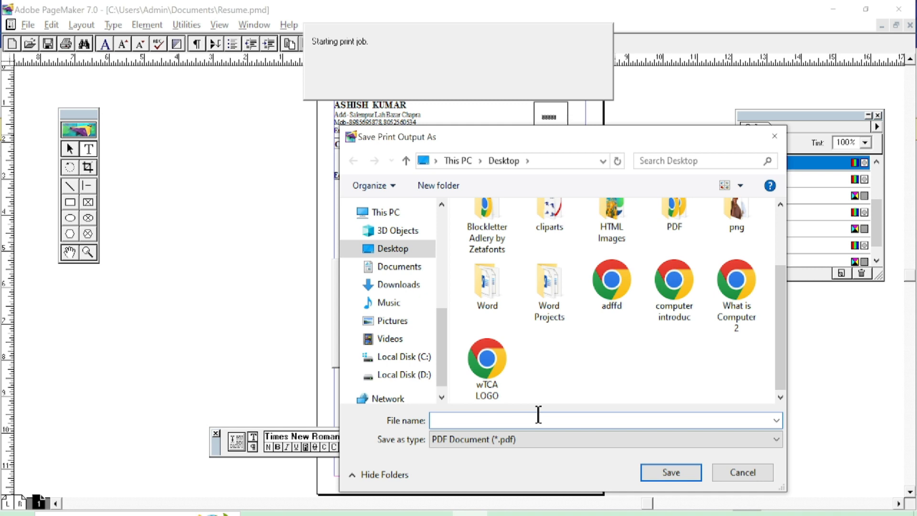
type("resulme")
left_click(670, 472)
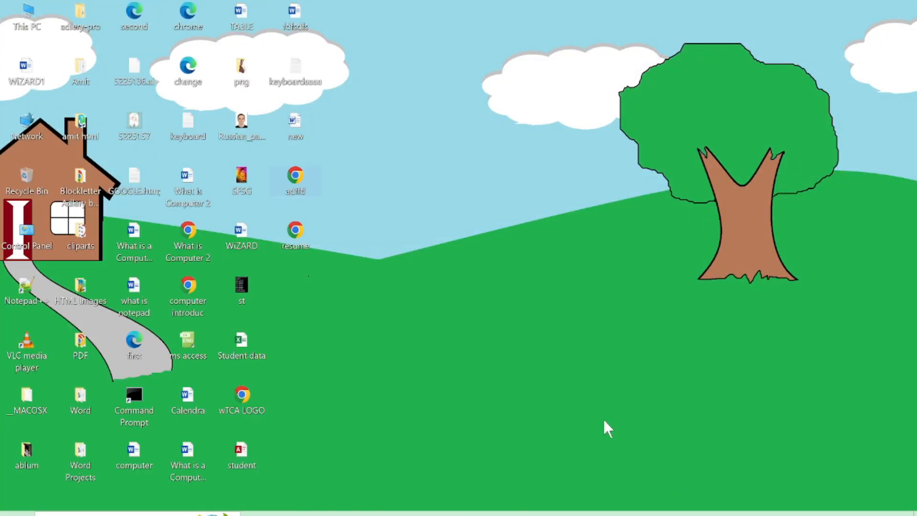
double_click(295, 237)
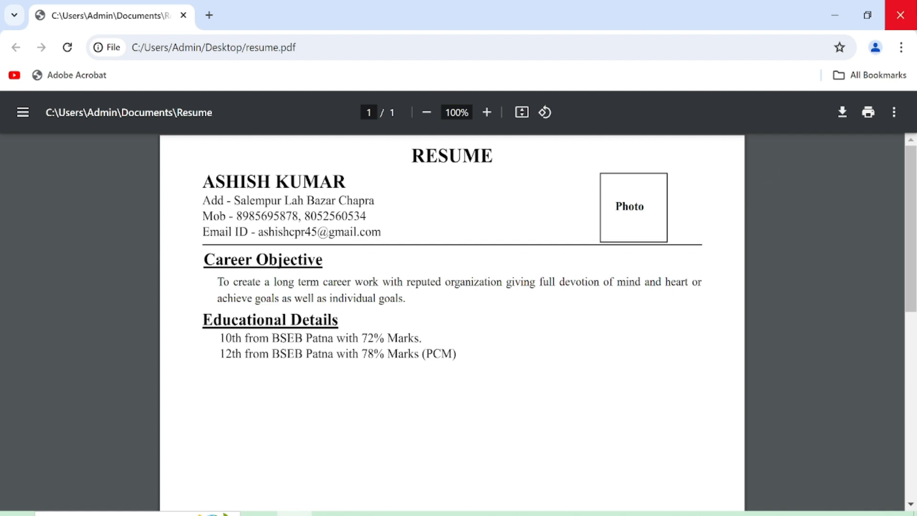
left_click(910, 17)
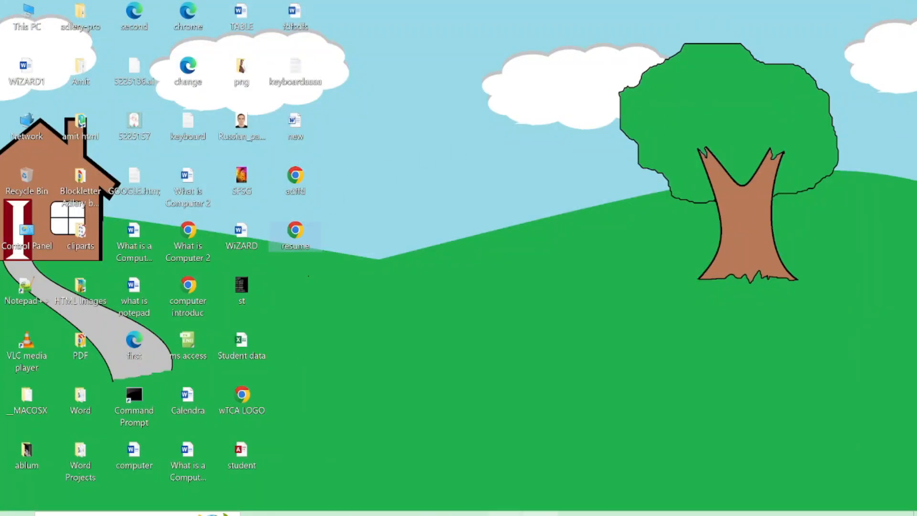
Restore PageMaker and draw a new text frame below Educational Details.
left_click(470, 514)
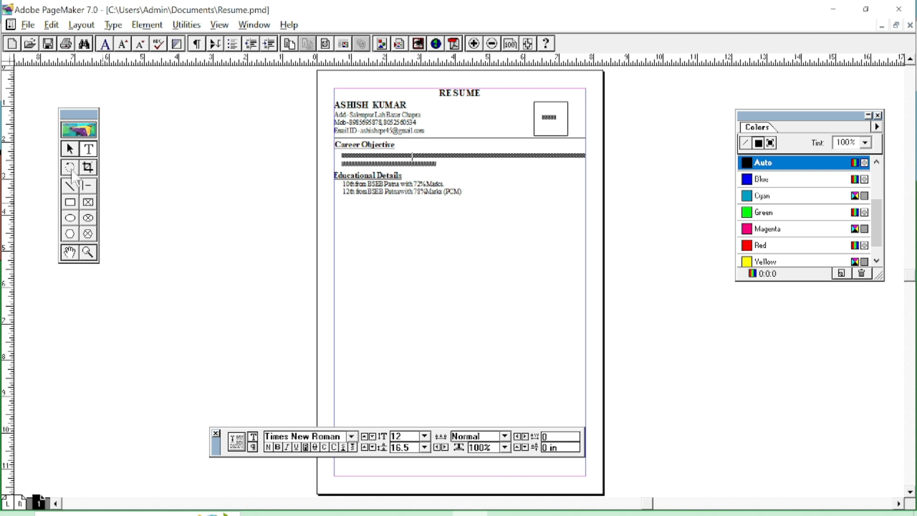
left_click(69, 149)
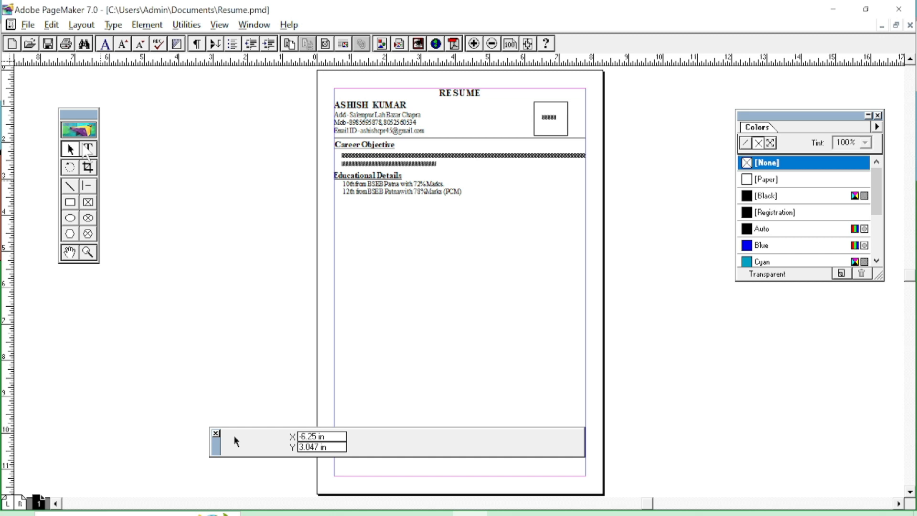
left_click(87, 148)
left_click_drag(403, 270, 655, 287)
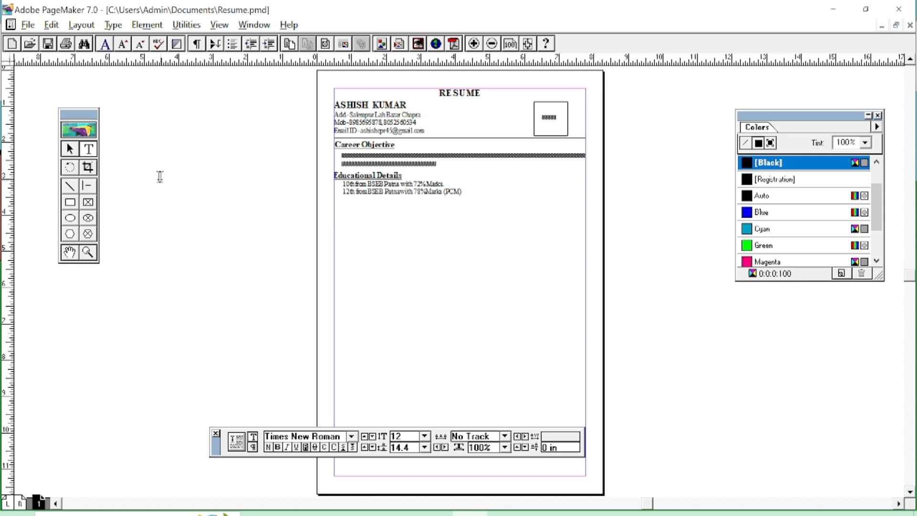
Zoom in on the upper sections and select the whole Career Objective paragraph.
left_click(474, 44)
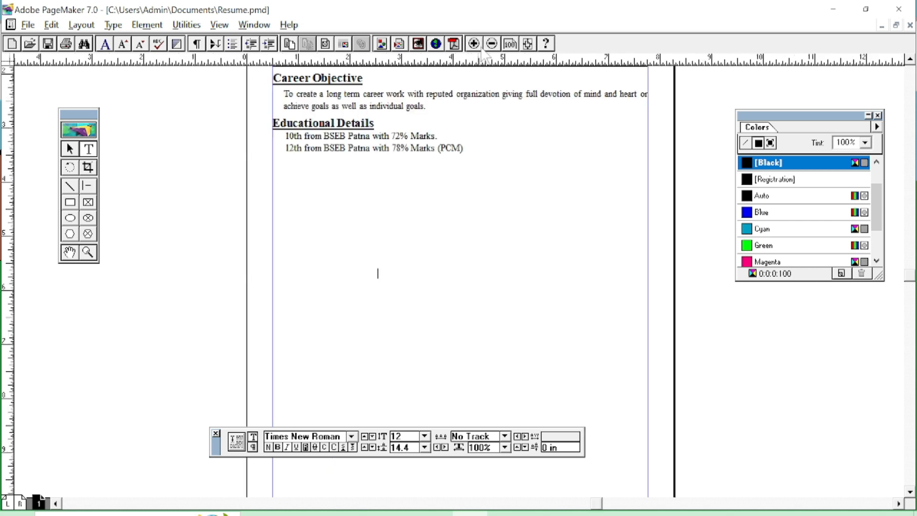
left_click(474, 44)
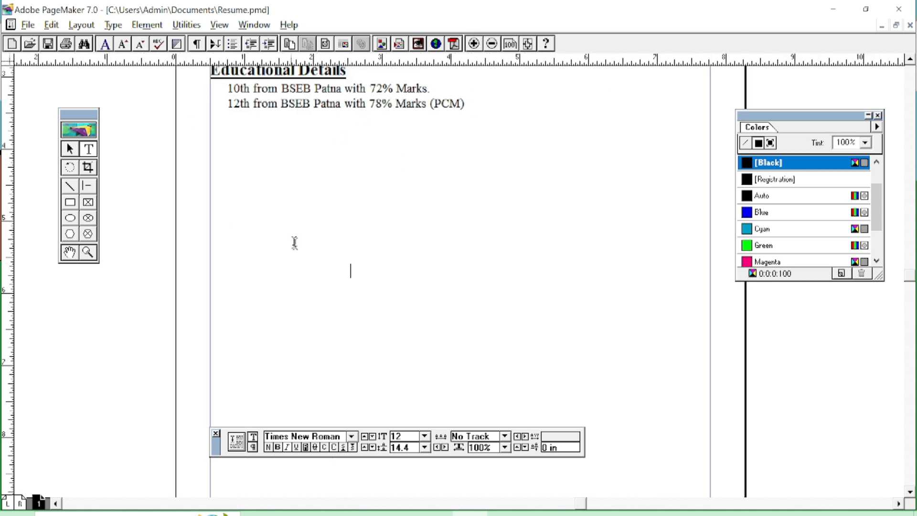
left_click_drag(476, 347, 549, 514)
left_click(425, 295)
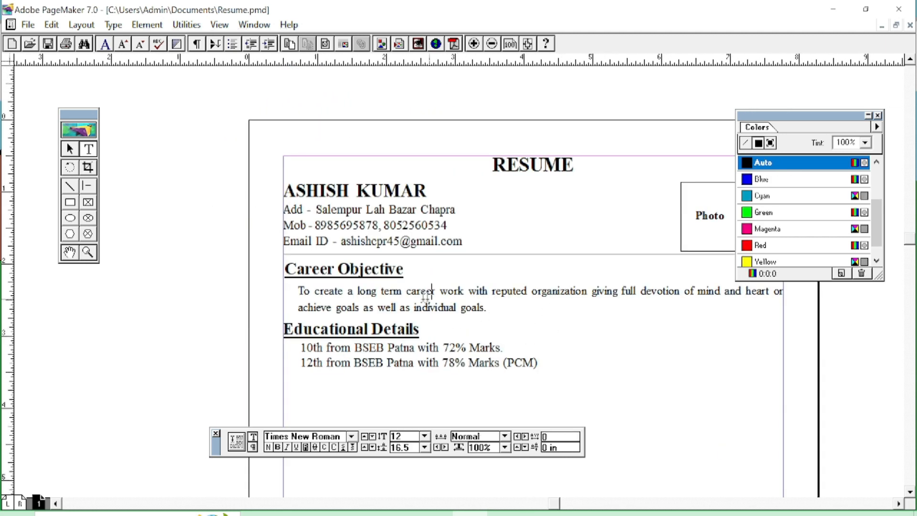
left_click_drag(298, 291, 487, 308)
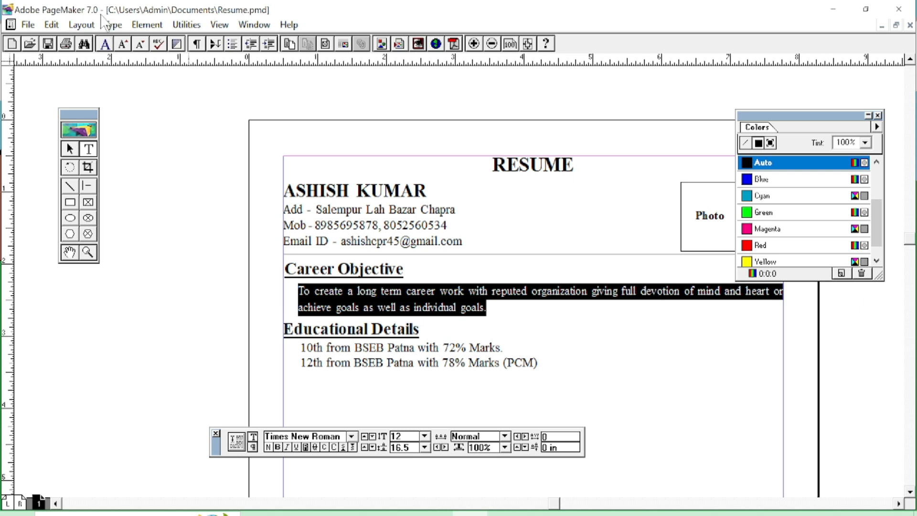
left_click(113, 25)
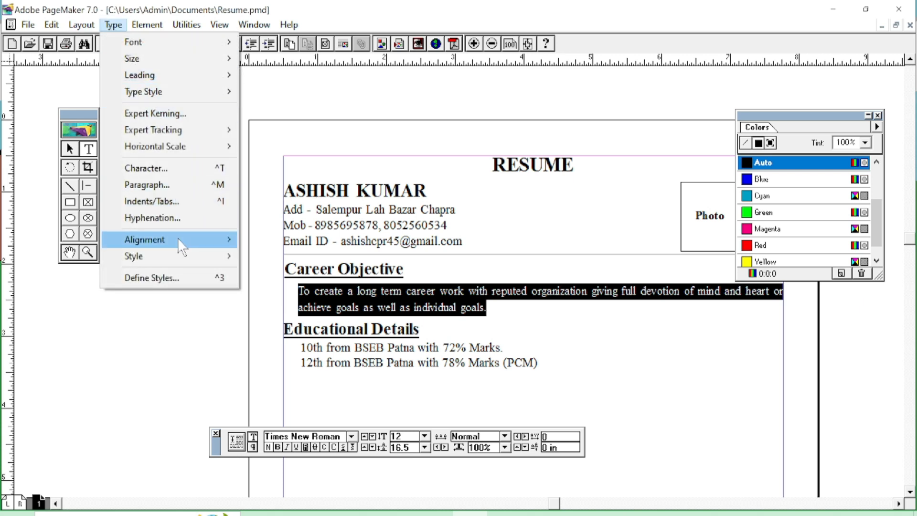
mouse_move(184, 241)
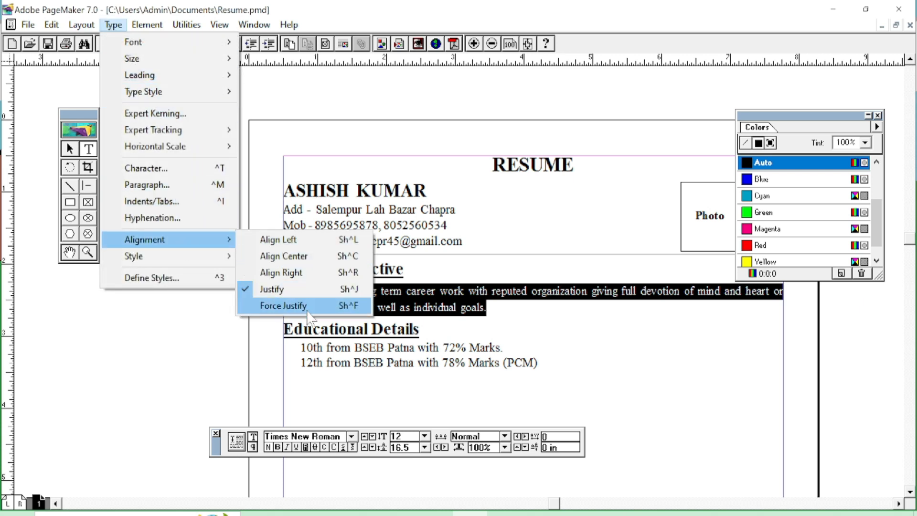
left_click(284, 306)
left_click(606, 308)
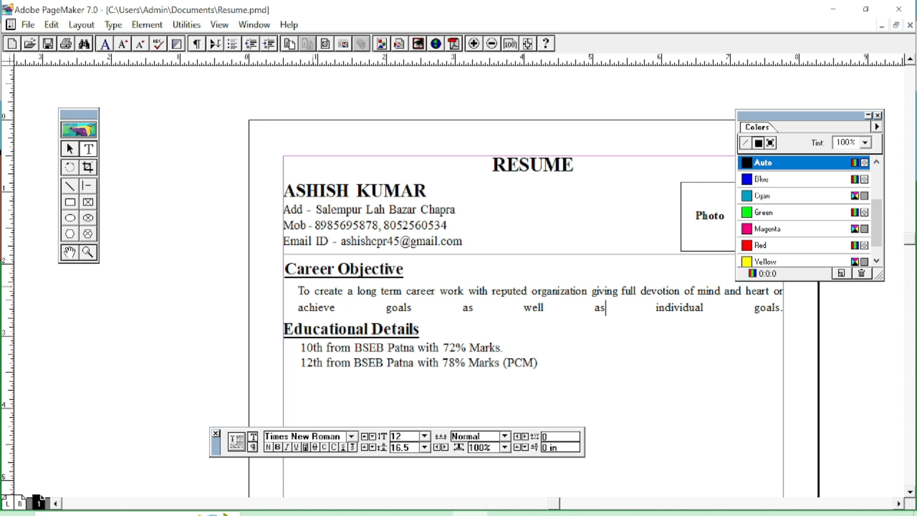
left_click_drag(299, 291, 782, 308)
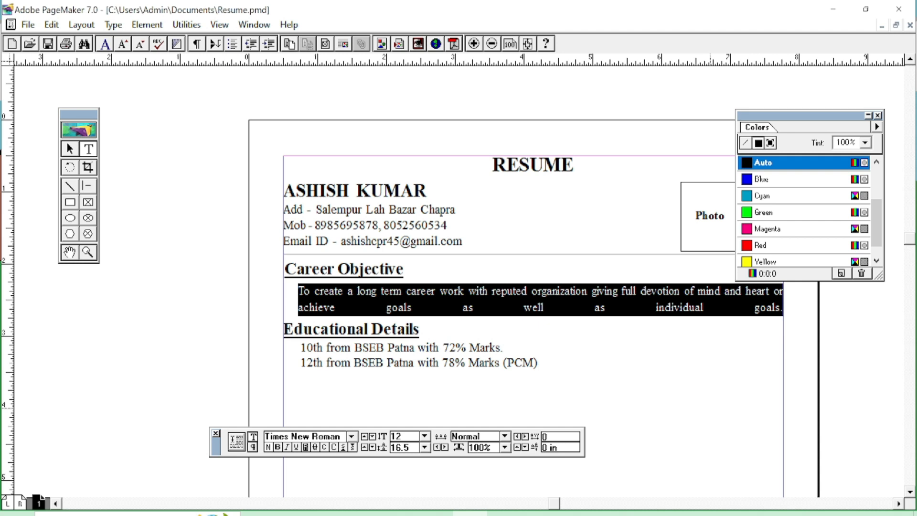
key("ctrl+shift+j")
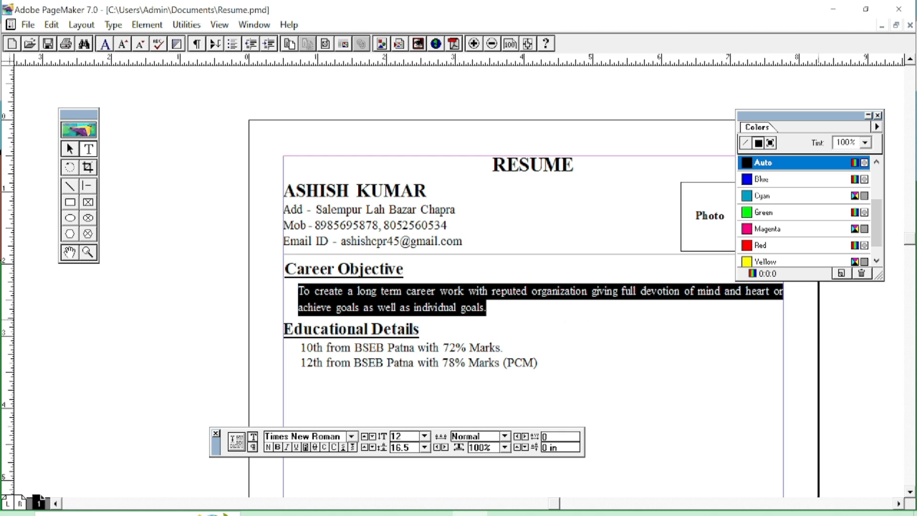
Select the full name line in the header and colour it Blue from the Colors palette.
left_click(701, 383)
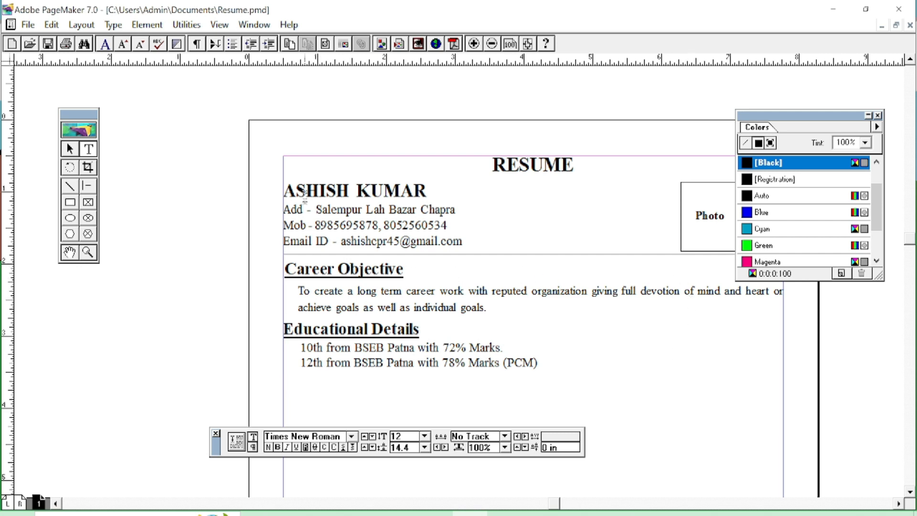
left_click_drag(296, 192, 428, 191)
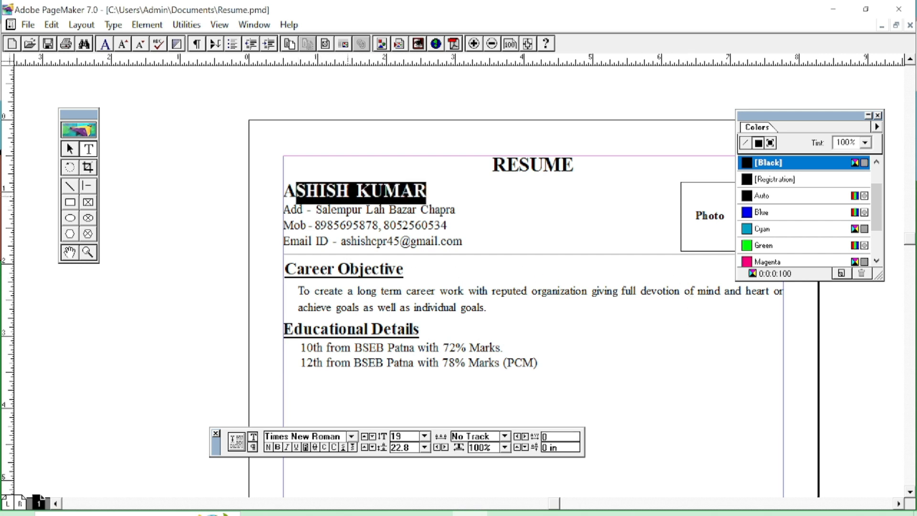
left_click(350, 191)
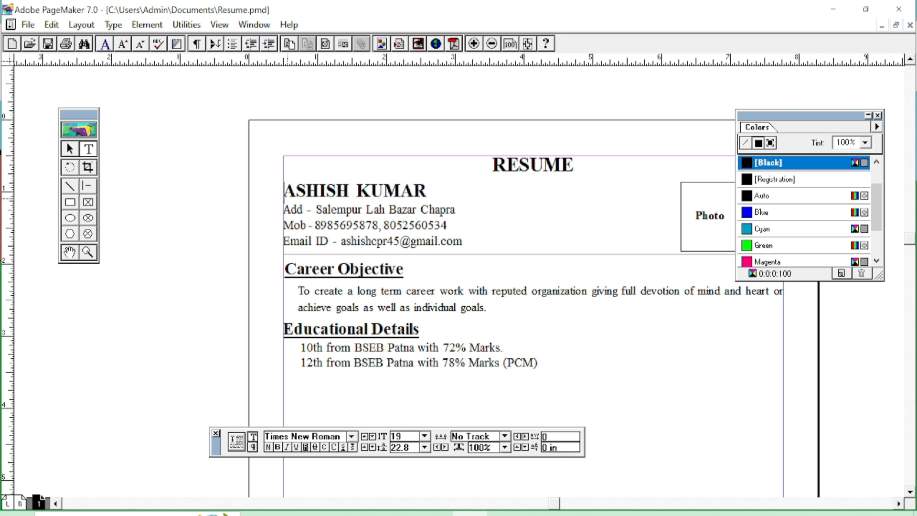
left_click_drag(284, 191, 427, 191)
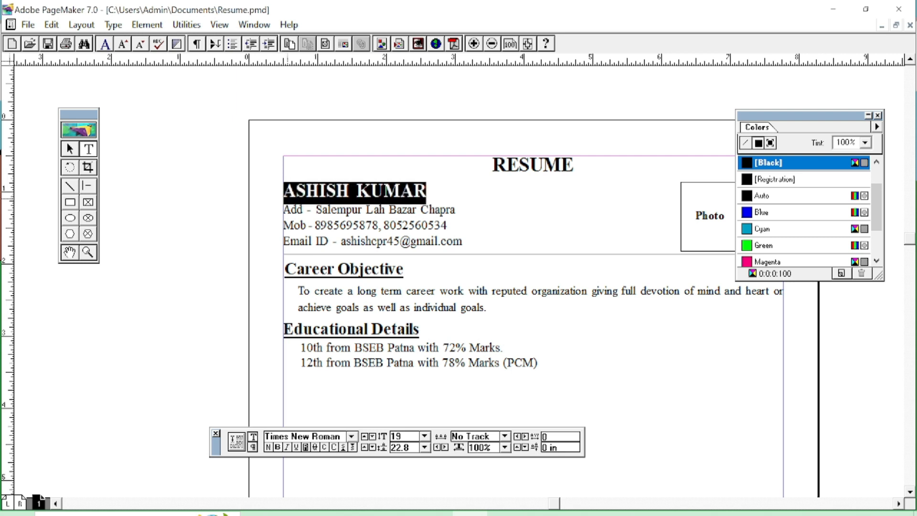
left_click(750, 214)
left_click(538, 292)
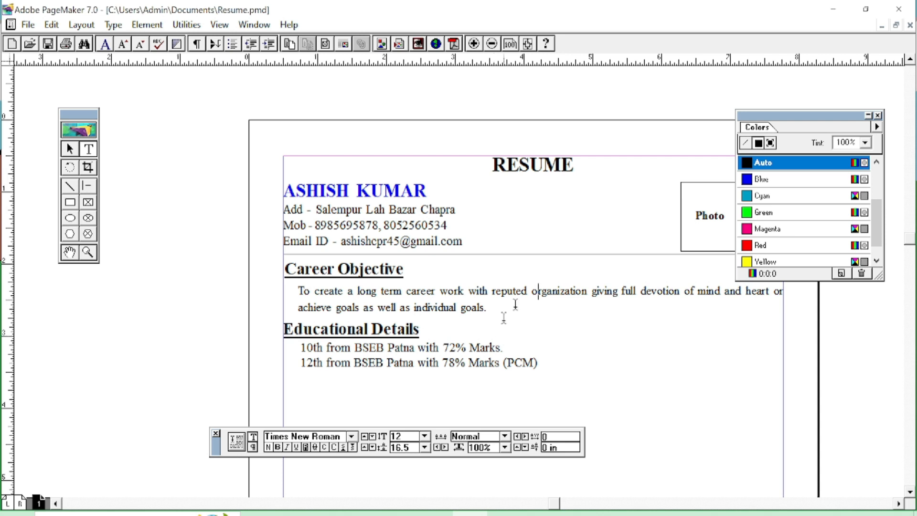
left_click_drag(594, 246, 475, 213)
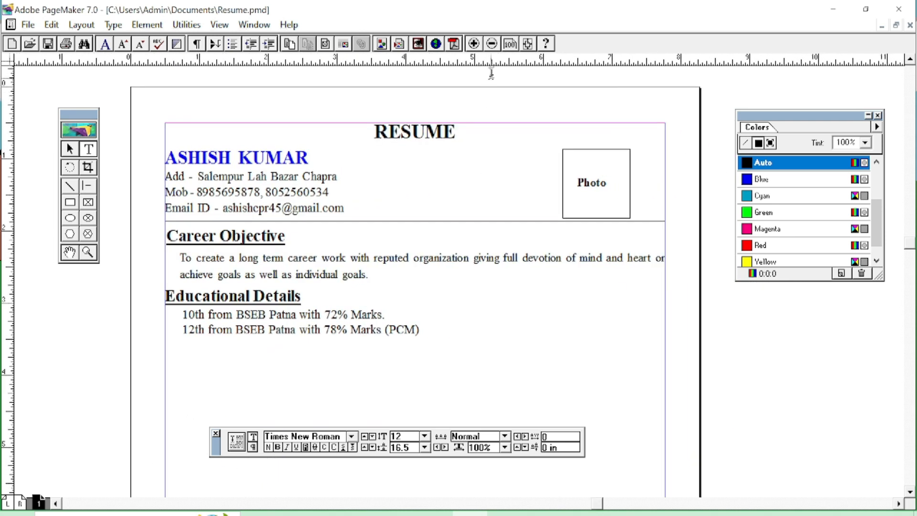
Draw a rectangle along the page margins and give it a [Black] stroke as the page border.
left_click(528, 44)
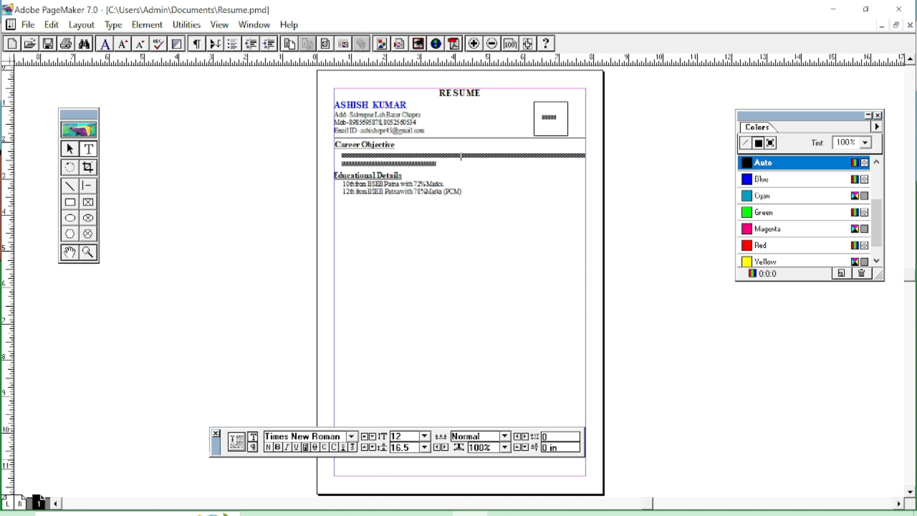
left_click_drag(217, 447, 616, 410)
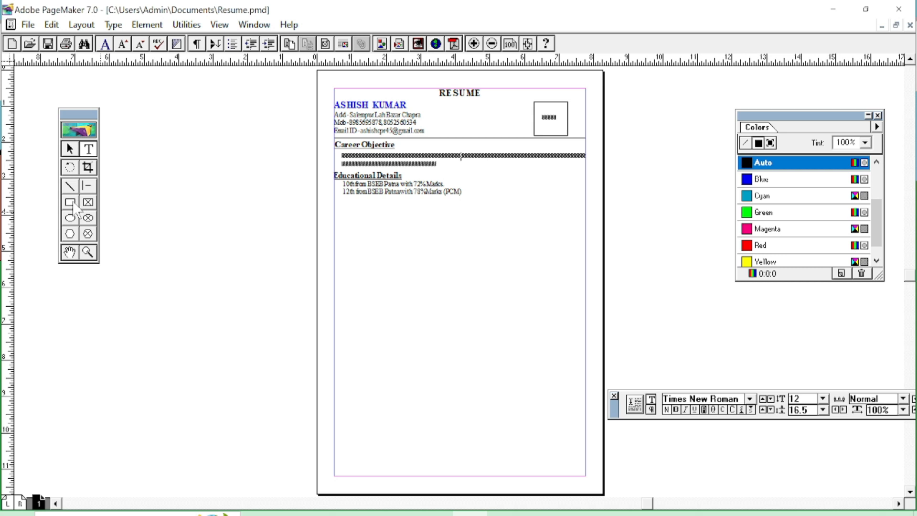
left_click(71, 203)
left_click_drag(355, 125, 585, 476)
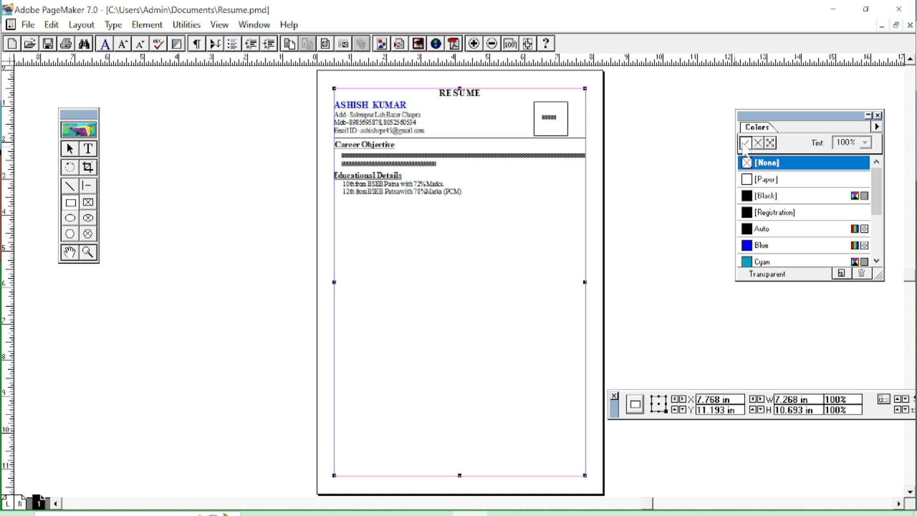
left_click(749, 196)
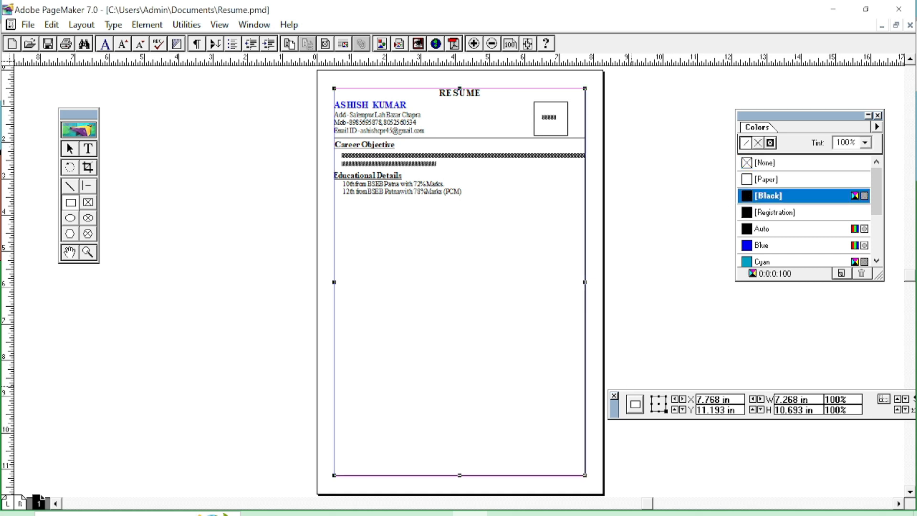
left_click_drag(614, 407, 532, 409)
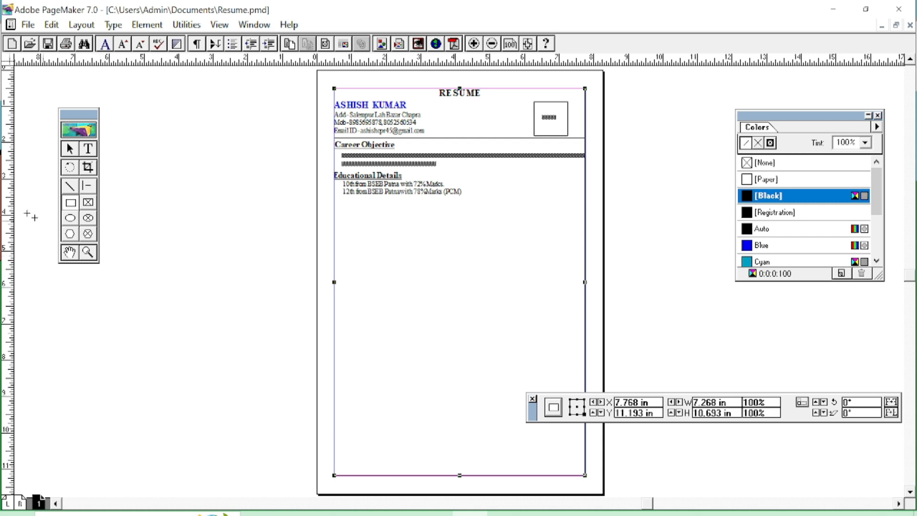
left_click(77, 152)
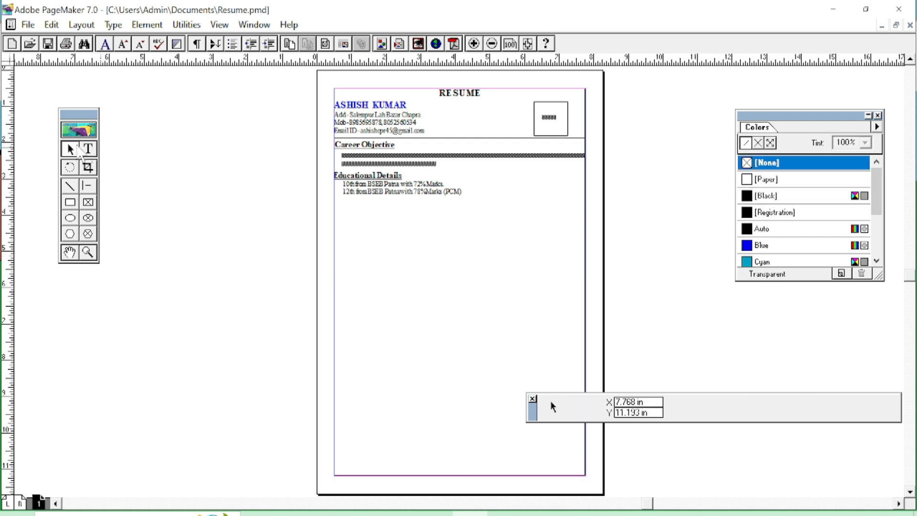
Print the résumé with Microsoft Print to PDF, replacing the existing resume.pdf on the Desktop.
left_click(28, 25)
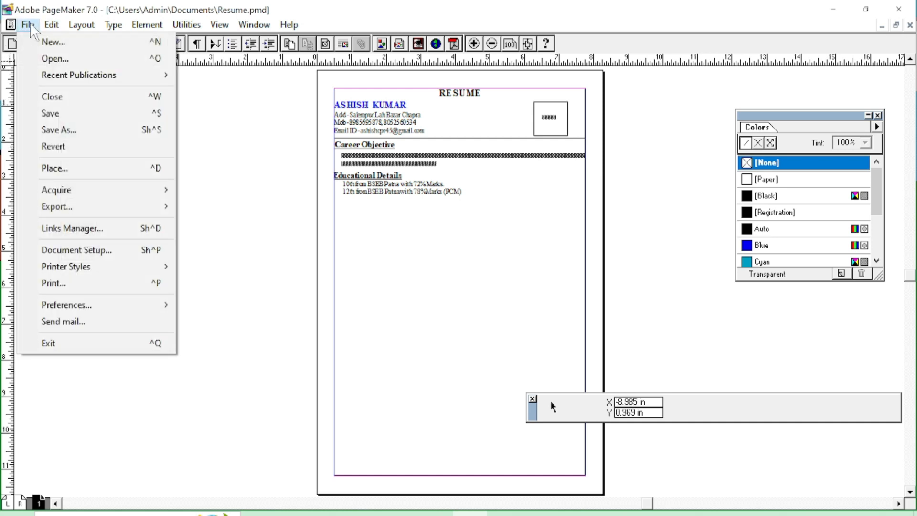
left_click(91, 285)
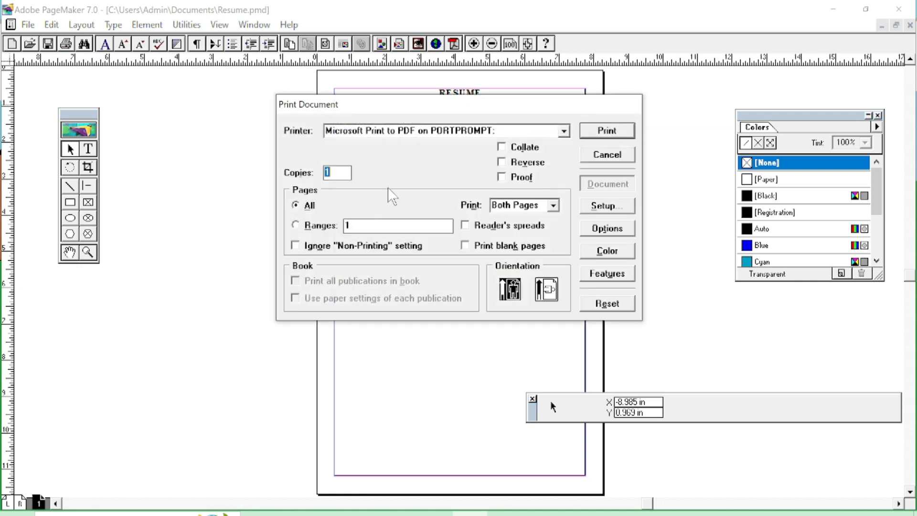
left_click(623, 135)
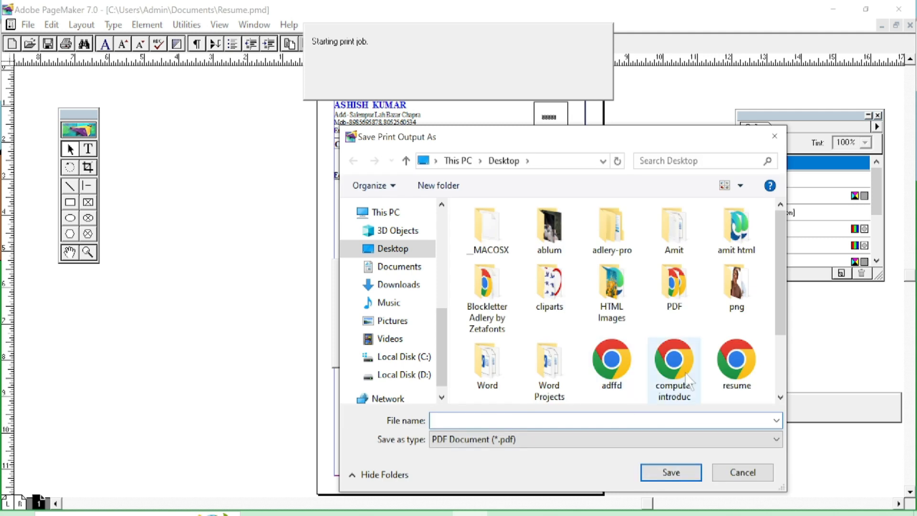
left_click(744, 385)
scroll(745, 390, "down", 2)
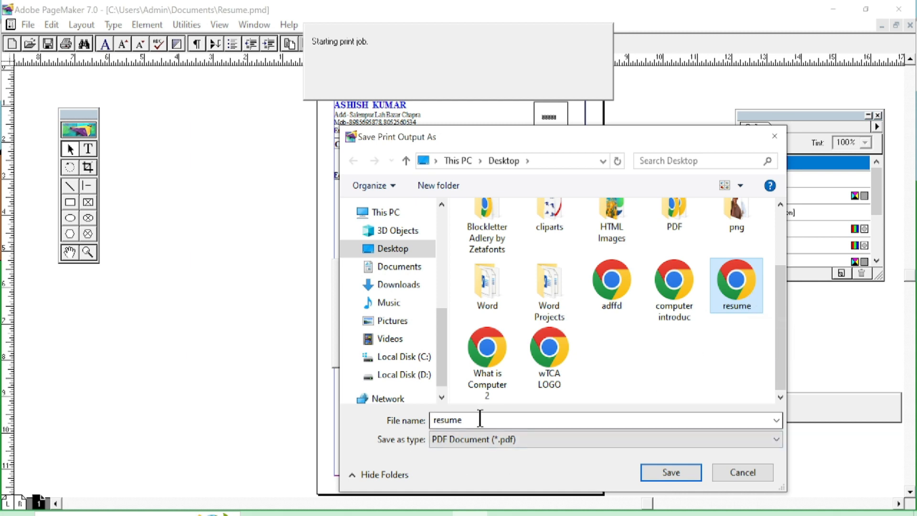
left_click(651, 473)
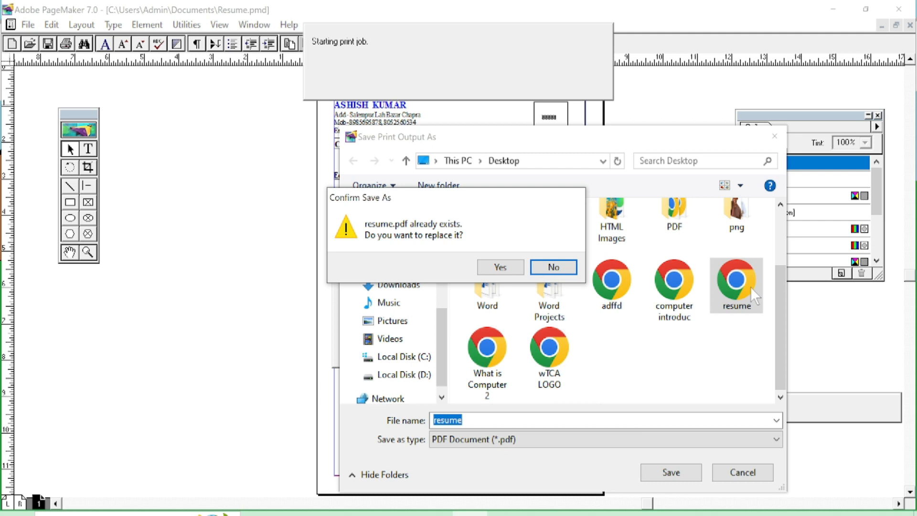
left_click(502, 266)
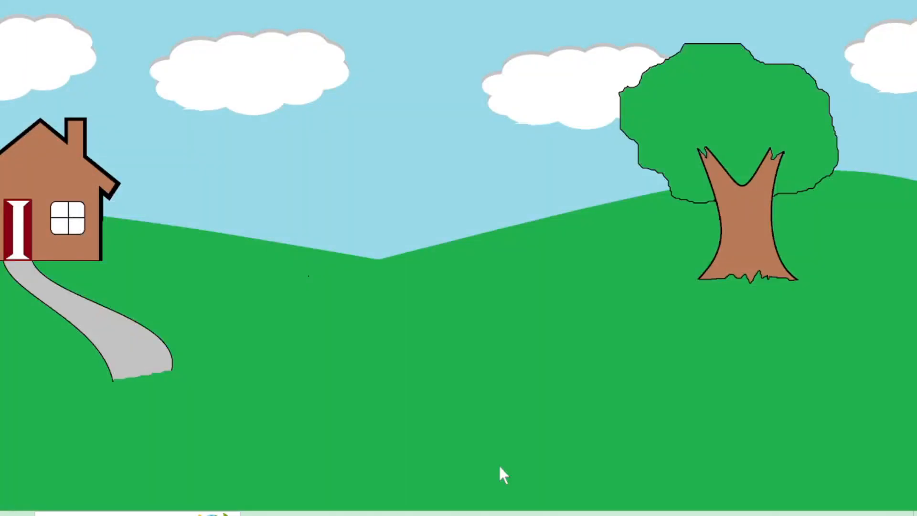
Open resume.pdf from the desktop in Chrome to check it, then return to PageMaker.
double_click(291, 241)
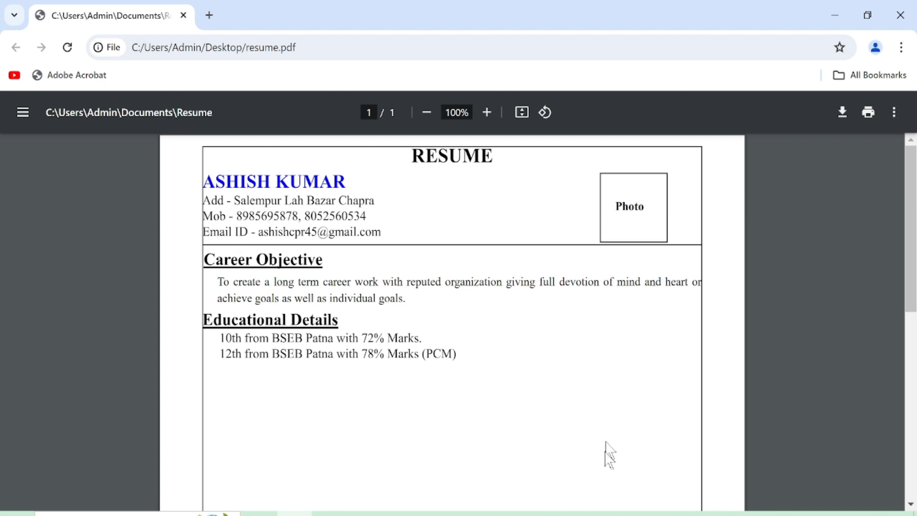
left_click(438, 499)
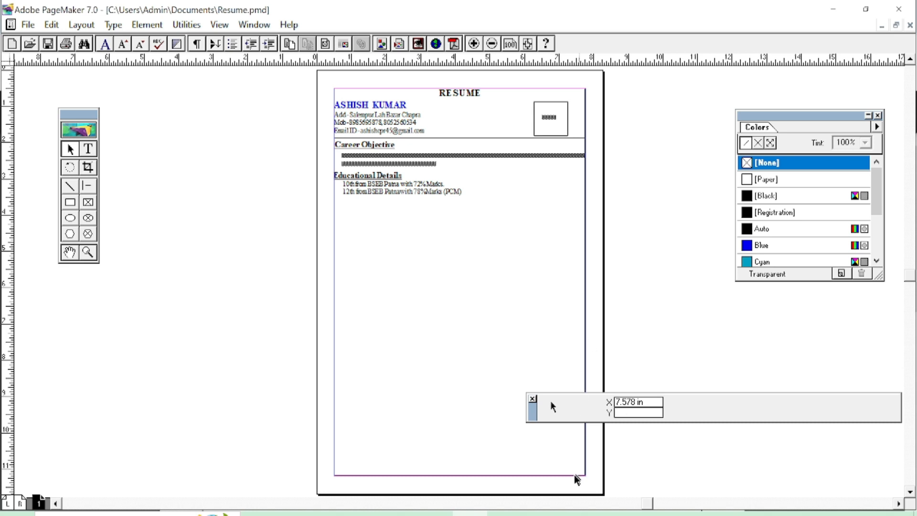
Stretch the border outward to start at 0.375 in and stand 10.818 in tall, then open Print.
left_click(560, 474)
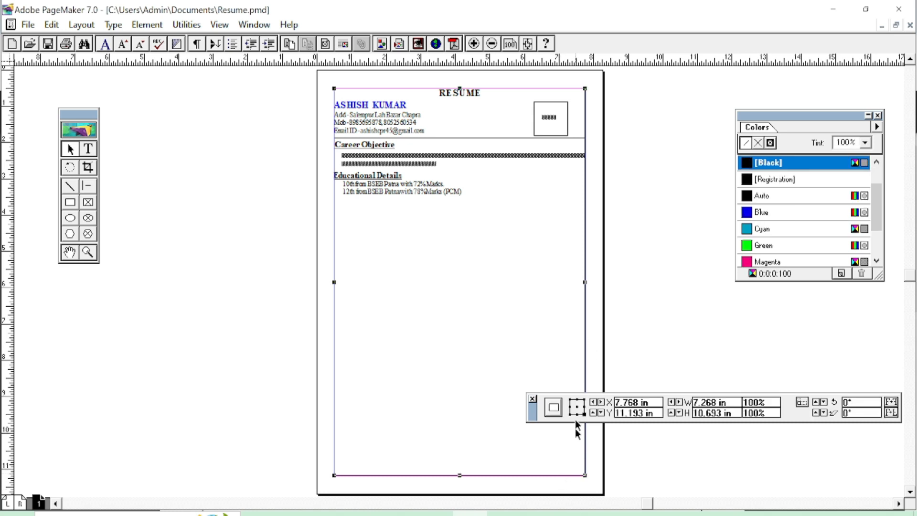
left_click_drag(585, 283, 592, 282)
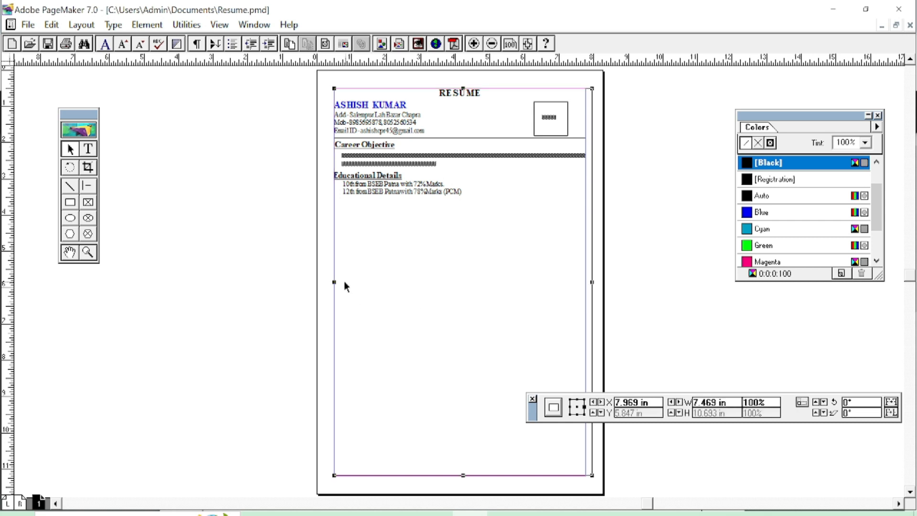
left_click_drag(334, 282, 328, 282)
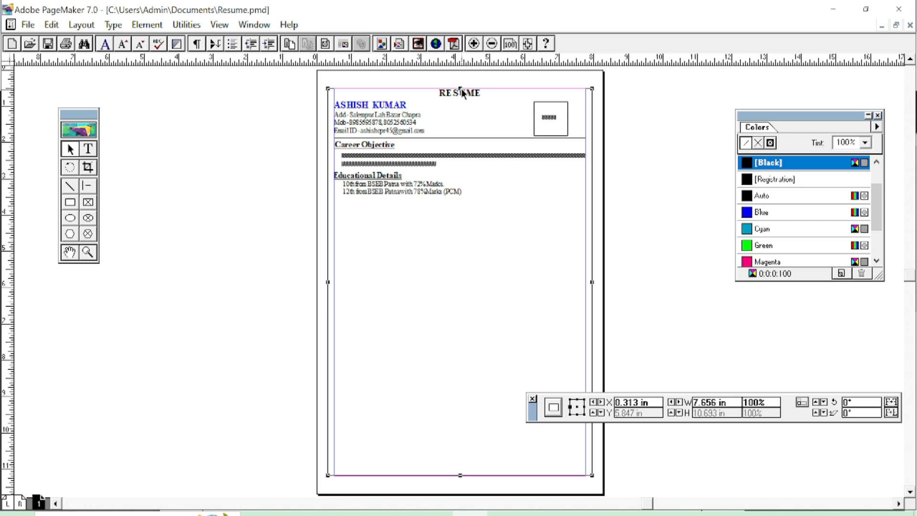
left_click_drag(460, 89, 460, 84)
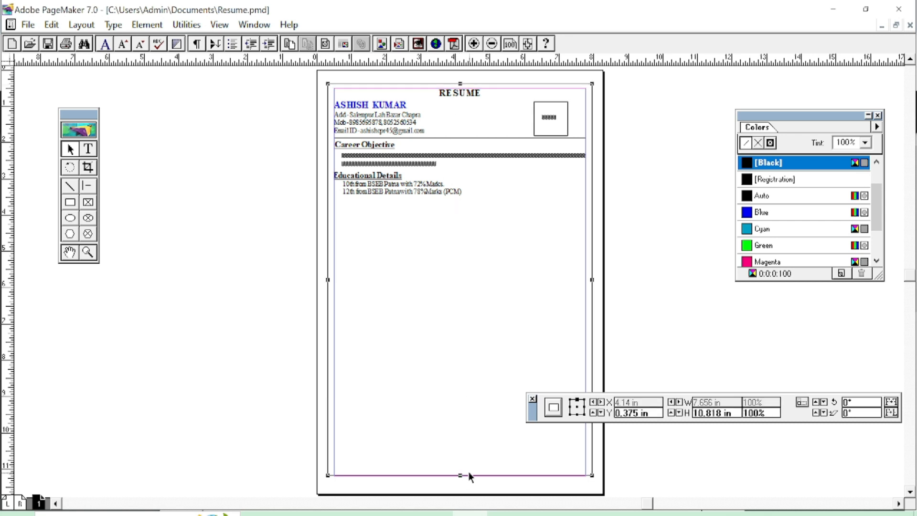
left_click(334, 322)
key("ctrl+p")
Print to PDF under the name resume, confirming replacement of the old resume.pdf.
left_click(603, 130)
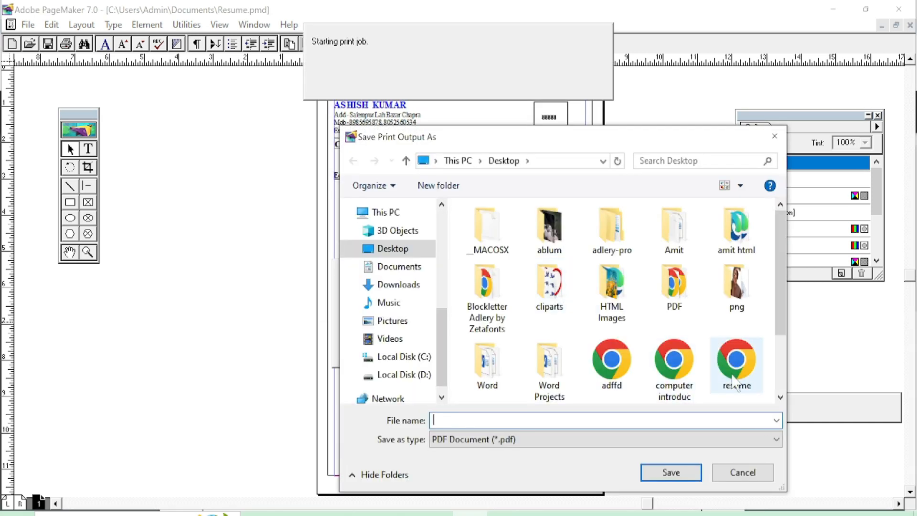
left_click(734, 382)
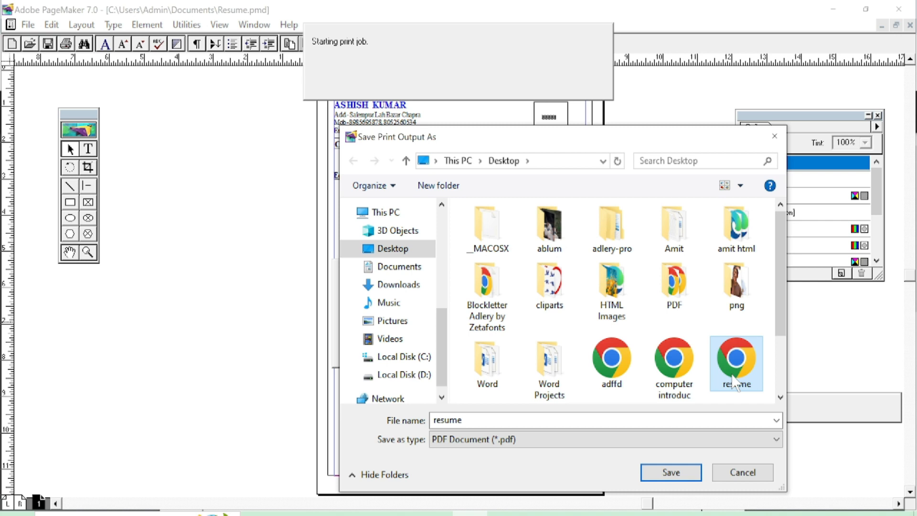
left_click(675, 474)
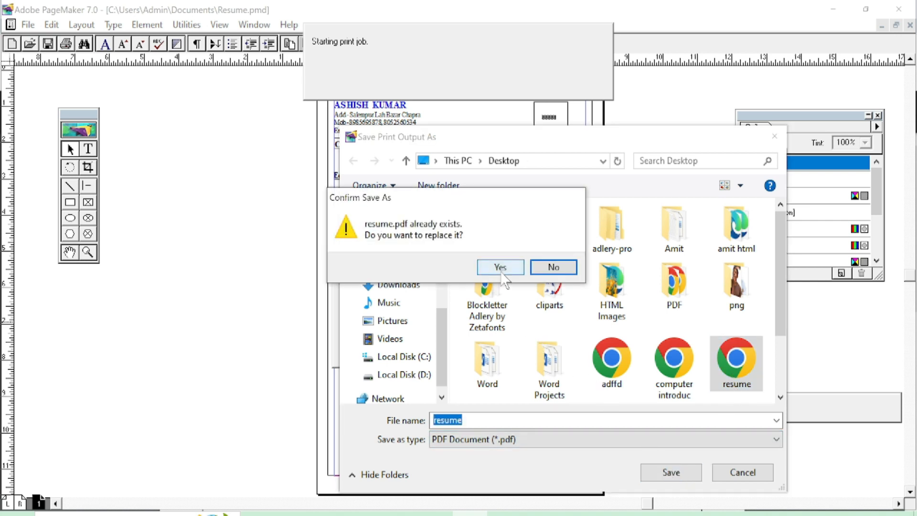
left_click(501, 273)
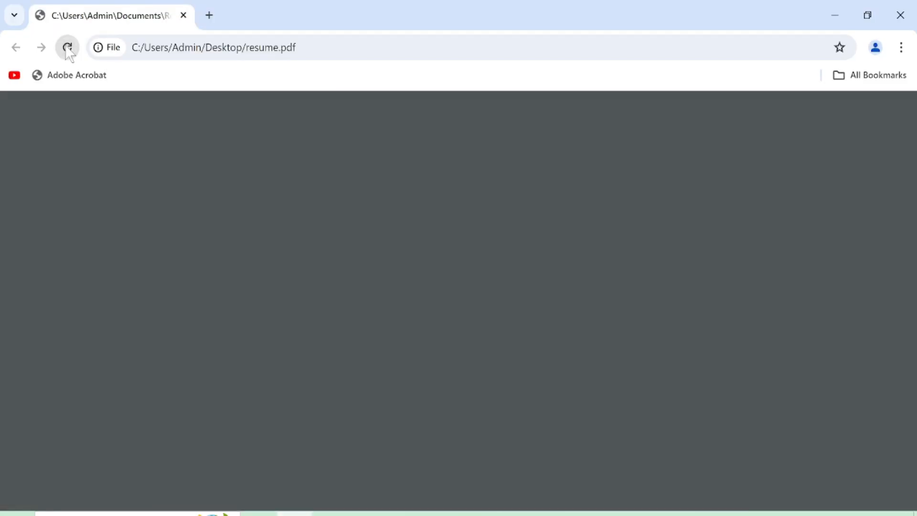
Reload resume.pdf in Chrome to confirm the border encloses all text, then close Chrome.
left_click(68, 48)
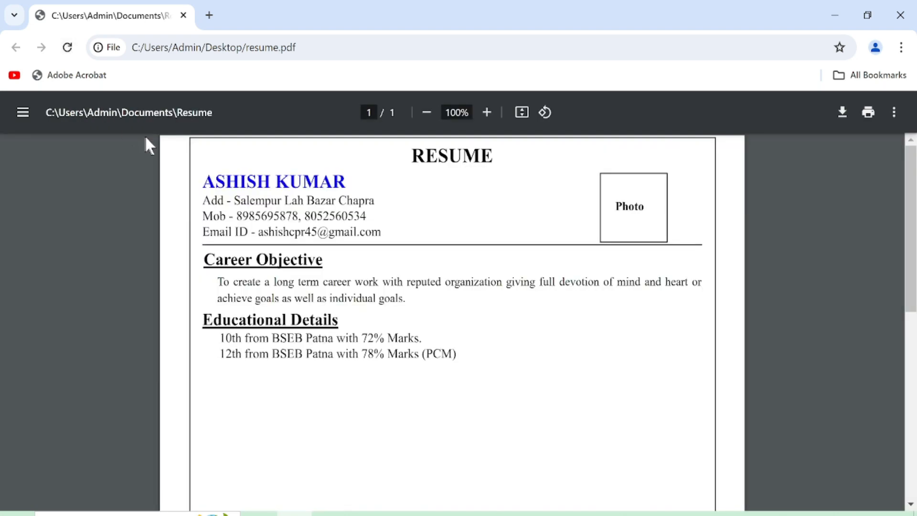
scroll(293, 256, "down", 5)
scroll(296, 258, "up", 5)
left_click(900, 14)
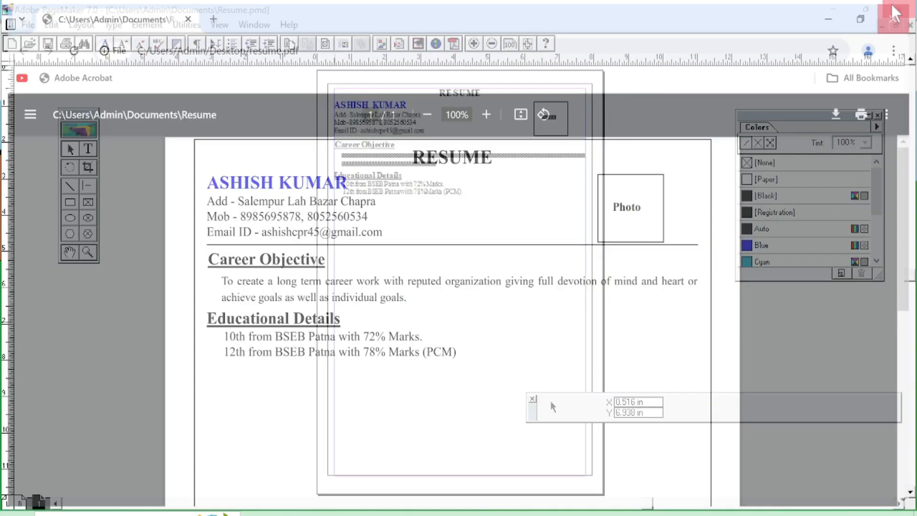